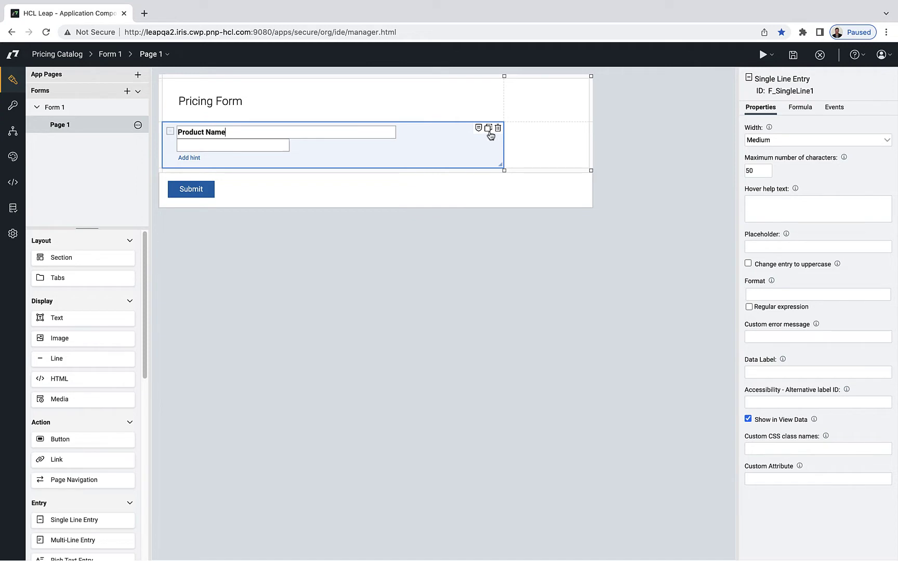
Duplicate the Product Name field and label the copy Part Number
{"action": "left_click", "coordinate": [488, 128]}
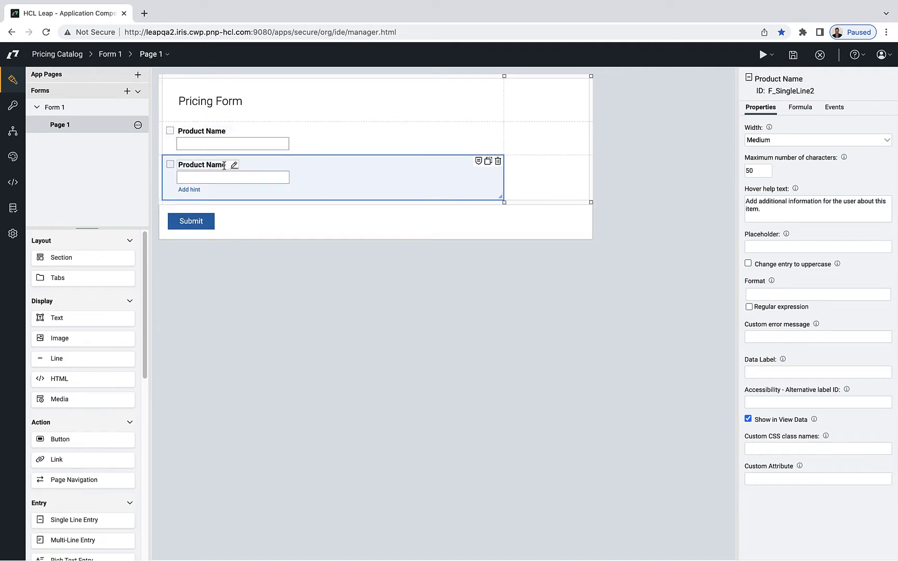
{"action": "double_click", "coordinate": [224, 165]}
{"action": "type", "text": "Part Number"}
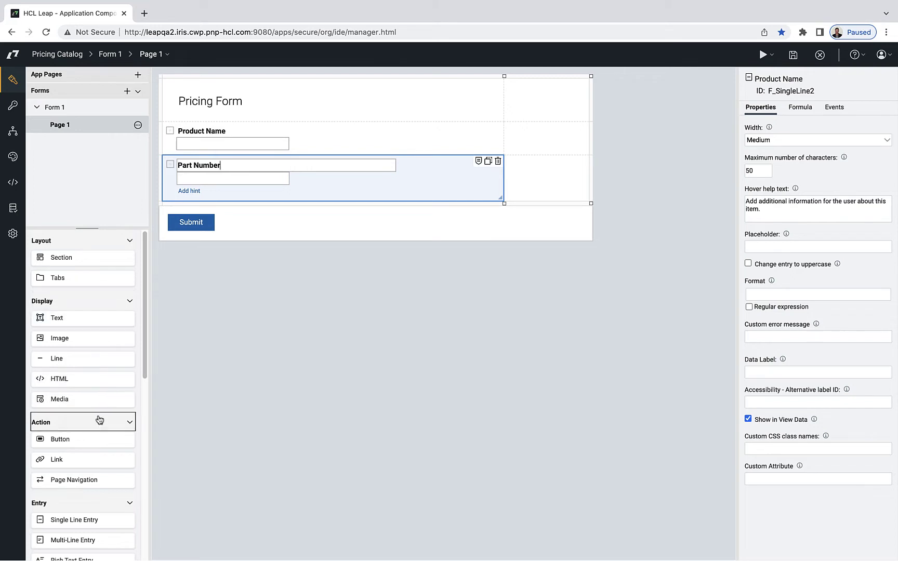
Add a Currency field labelled Price below the Part Number field and save the application
{"action": "scroll", "coordinate": [115, 418], "scroll_direction": "down", "scroll_amount": 3}
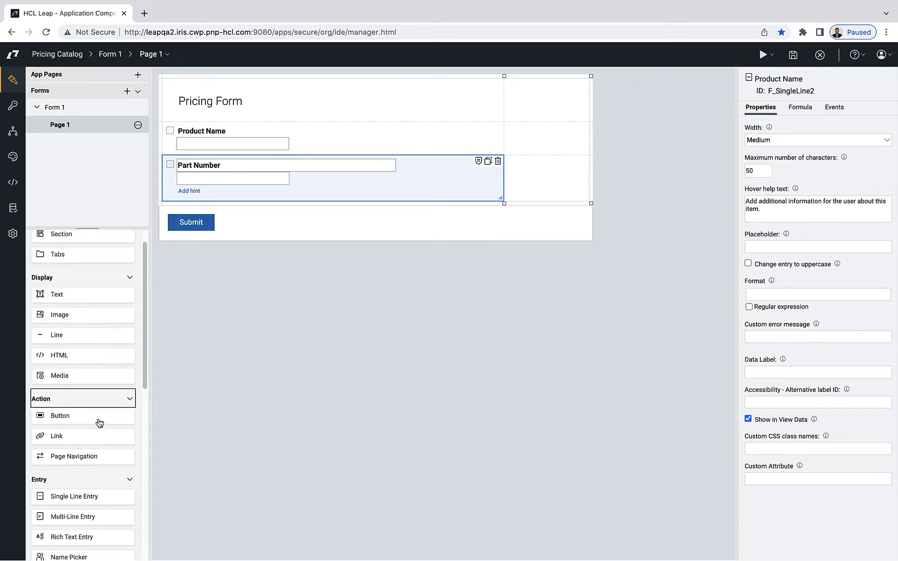
{"action": "scroll", "coordinate": [100, 424], "scroll_direction": "down", "scroll_amount": 3}
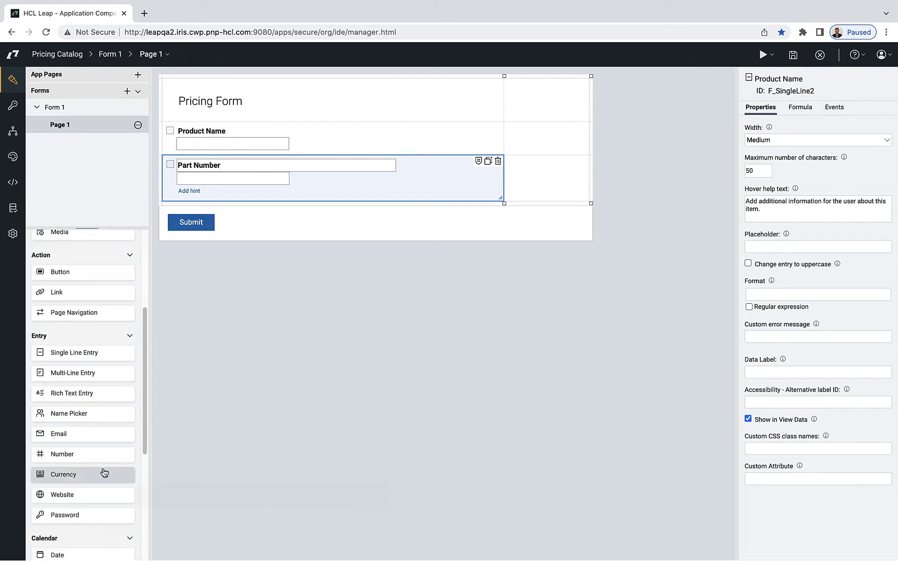
{"action": "left_click_drag", "start_coordinate": [104, 472], "coordinate": [297, 192]}
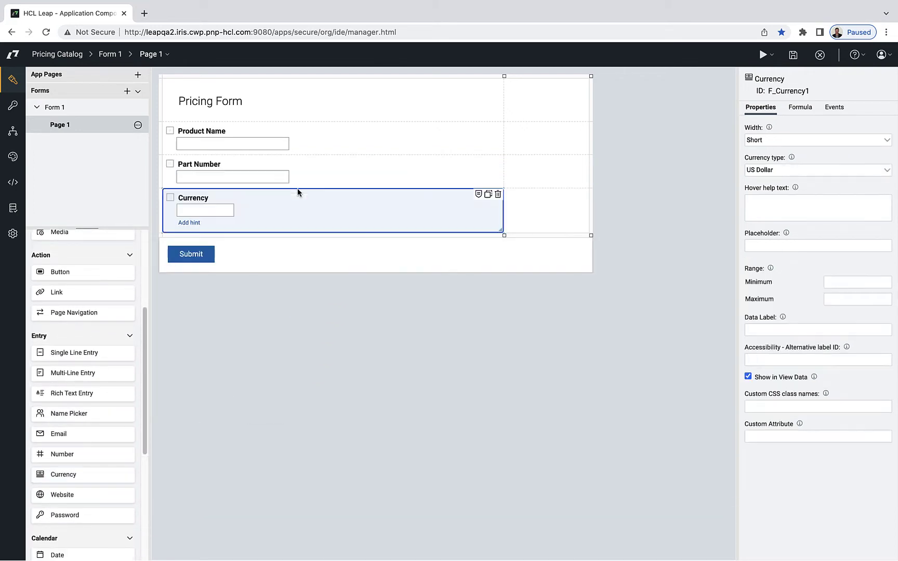
{"action": "left_click", "coordinate": [221, 200]}
{"action": "type", "text": "Price"}
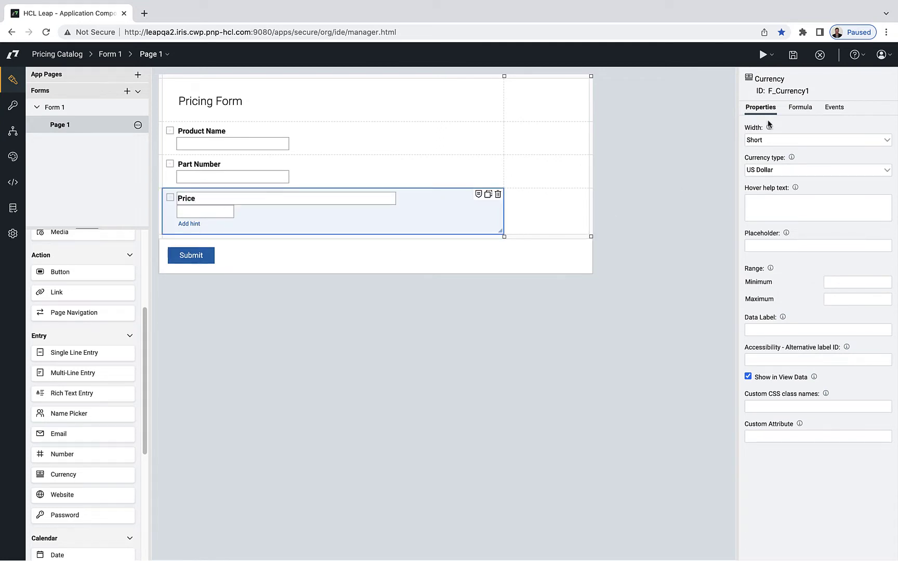
{"action": "left_click", "coordinate": [796, 61]}
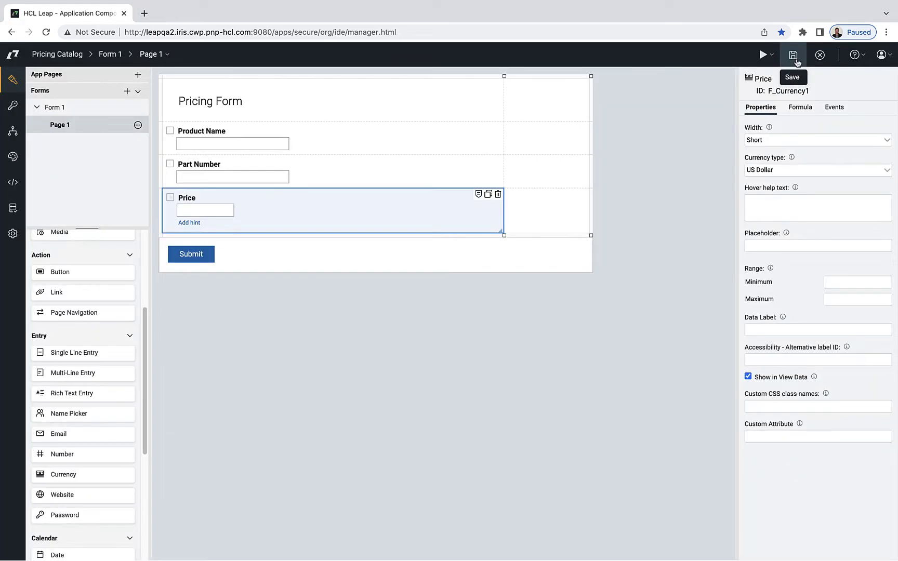
Return to the application manager and deploy the Pricing Catalog application
{"action": "left_click", "coordinate": [11, 55]}
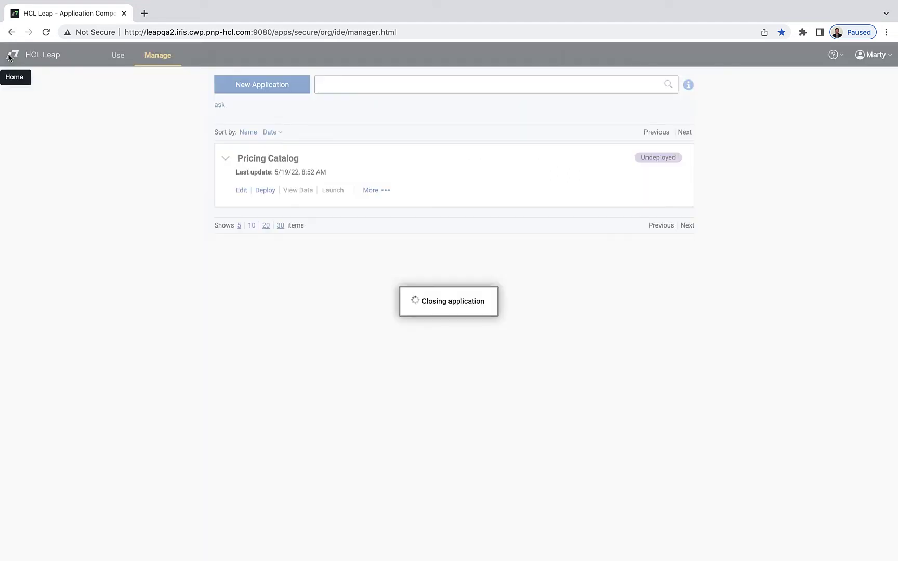
{"action": "left_click", "coordinate": [261, 192]}
{"action": "left_click", "coordinate": [486, 425]}
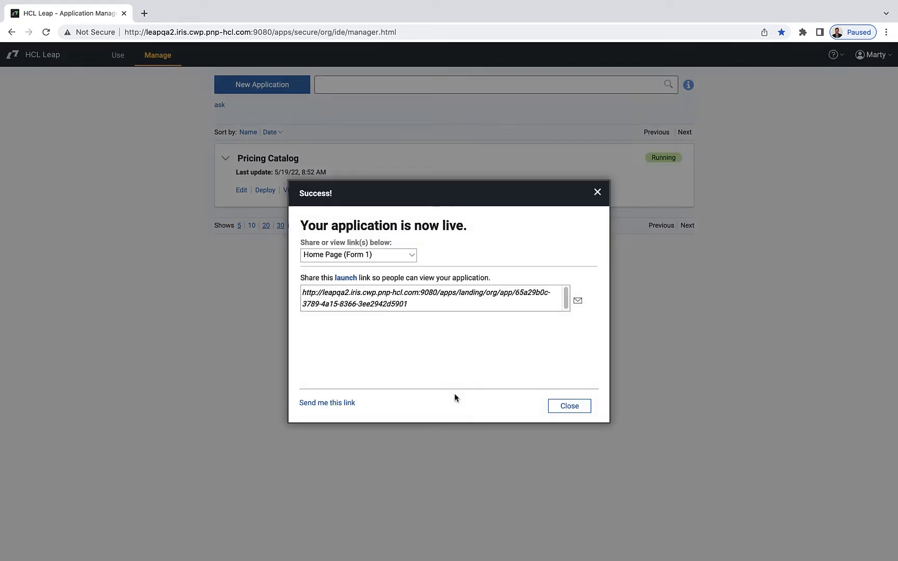
{"action": "left_click", "coordinate": [570, 411]}
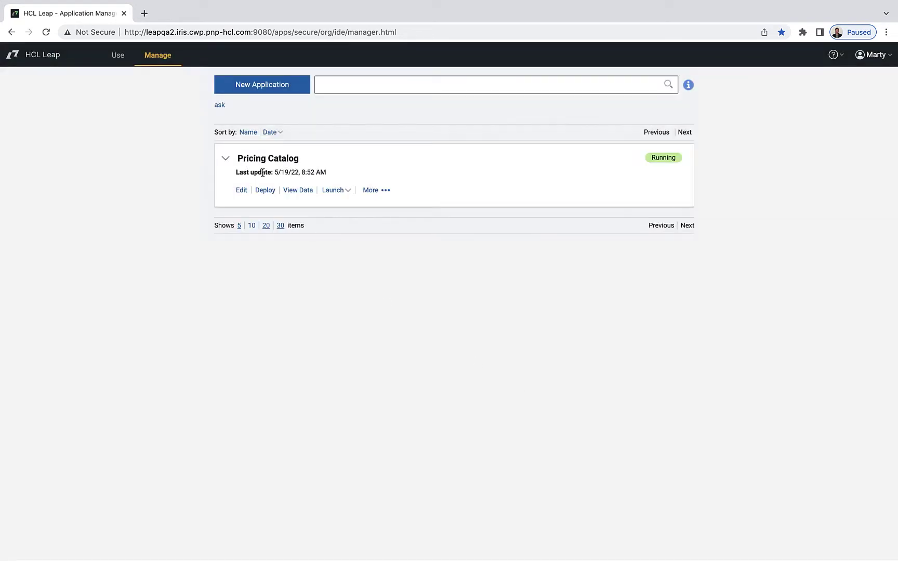
Launch Pricing Catalog and submit a record with product name Widget, part number 41341 and price 45
{"action": "left_click", "coordinate": [325, 191]}
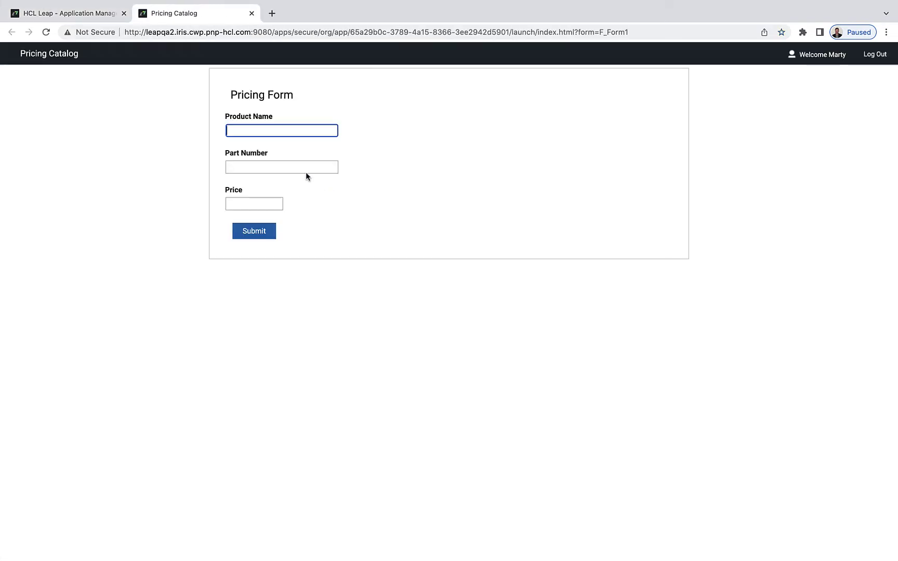
{"action": "left_click", "coordinate": [299, 128]}
{"action": "type", "text": "Wi"}
{"action": "left_click", "coordinate": [291, 153]}
{"action": "left_click", "coordinate": [297, 167]}
{"action": "type", "text": "41341"}
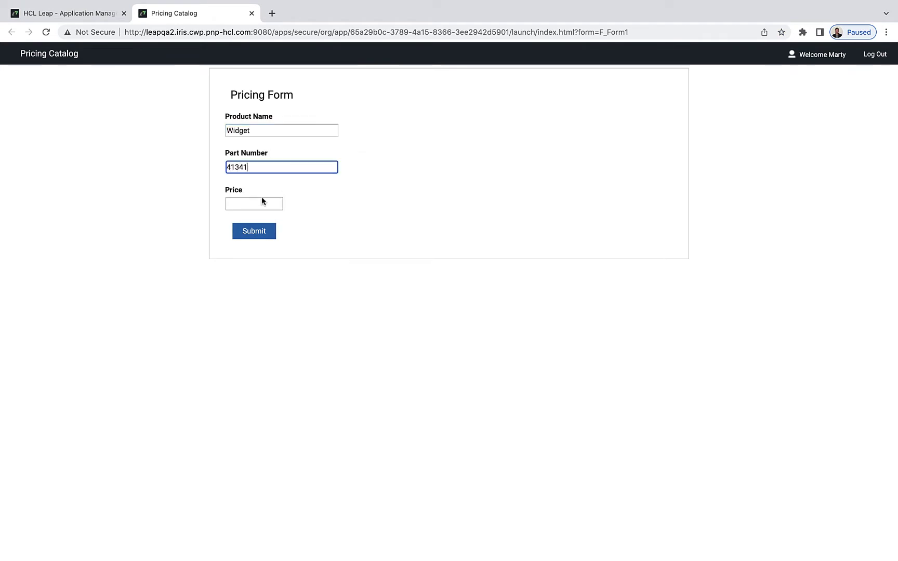
{"action": "left_click", "coordinate": [263, 204]}
{"action": "type", "text": "45"}
{"action": "left_click", "coordinate": [260, 232]}
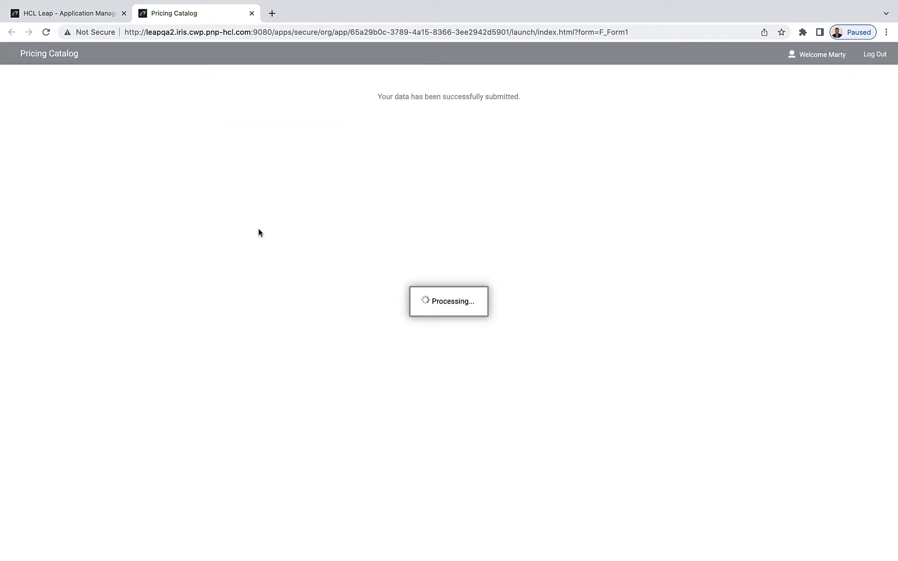
Go back to the application manager and view the submitted data of Pricing Catalog
{"action": "left_click", "coordinate": [93, 16]}
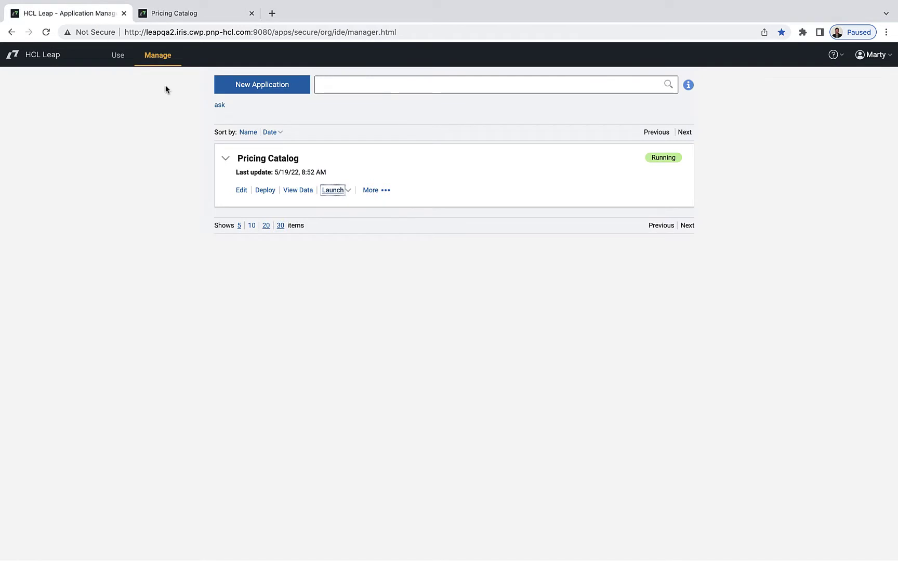
{"action": "left_click", "coordinate": [285, 191]}
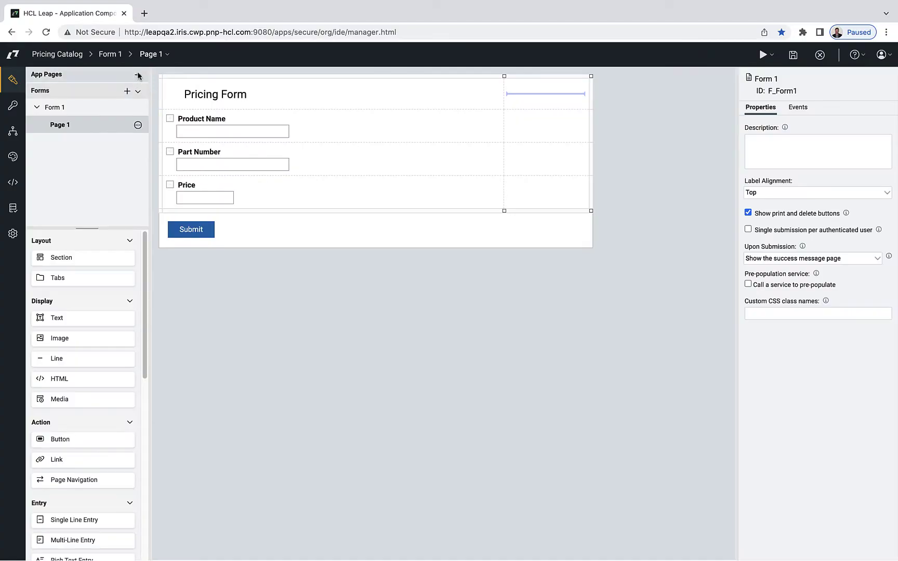
Create a new app page named Home with the default layout
{"action": "left_click", "coordinate": [137, 75]}
{"action": "key", "text": "super+a"}
{"action": "type", "text": "H"}
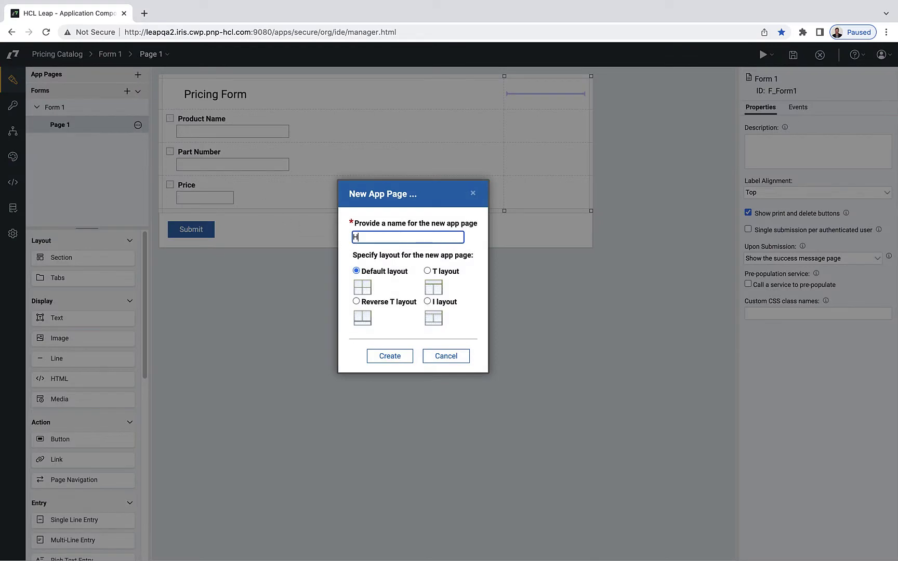
{"action": "left_click", "coordinate": [381, 356]}
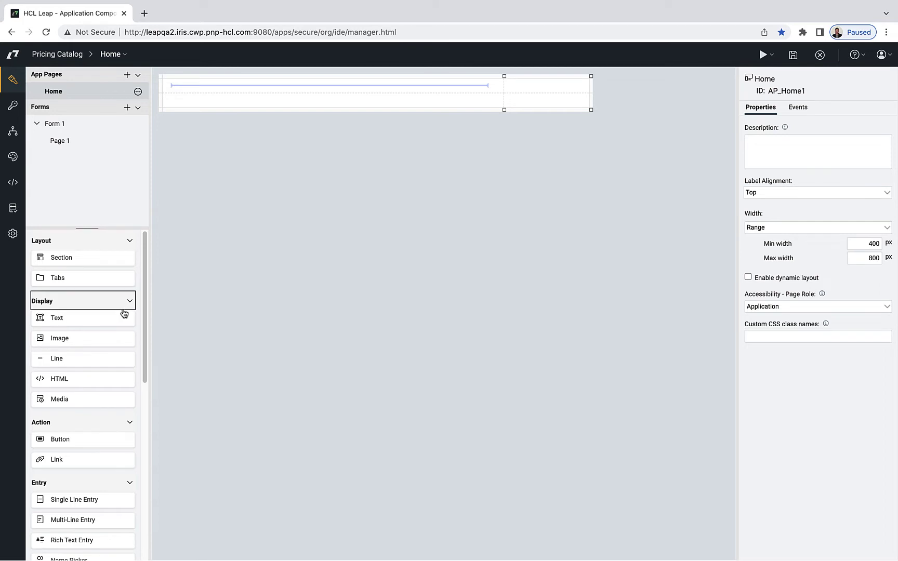
Add a text item reading Pricing Catalog to the Home page and format it as Heading 1
{"action": "left_click_drag", "start_coordinate": [120, 315], "coordinate": [188, 85]}
{"action": "type", "text": "Pricing Catalog"}
{"action": "left_click", "coordinate": [198, 71]}
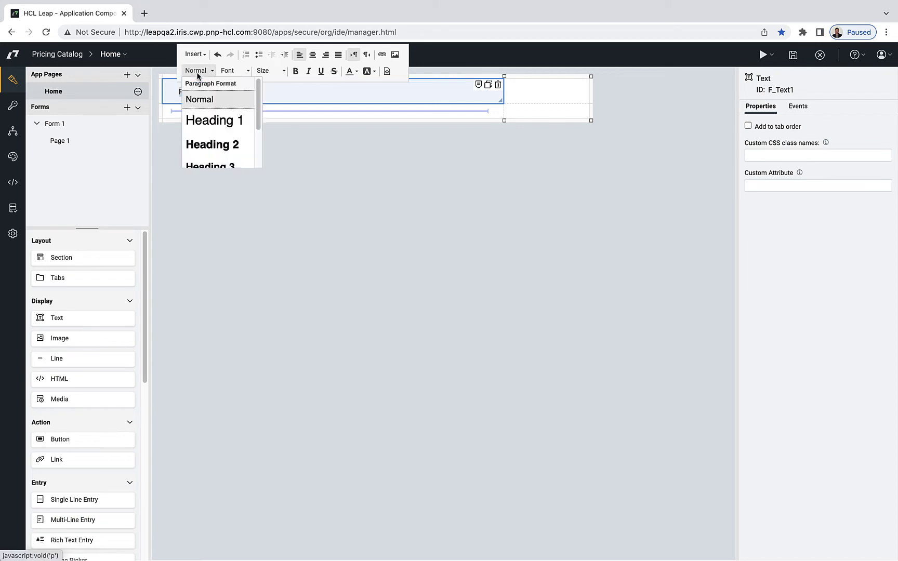
{"action": "left_click", "coordinate": [202, 127]}
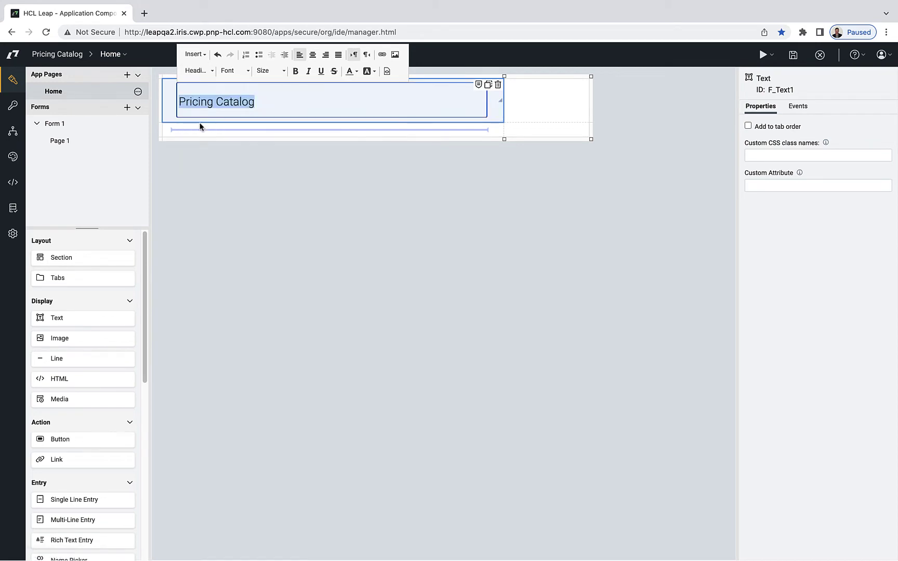
Add a Data Grid below the heading with Form 1's Product Name, Part Number and Price columns, and widen it to the full page width
{"action": "scroll", "coordinate": [81, 420], "scroll_direction": "down", "scroll_amount": 3}
{"action": "scroll", "coordinate": [81, 421], "scroll_direction": "down", "scroll_amount": 5}
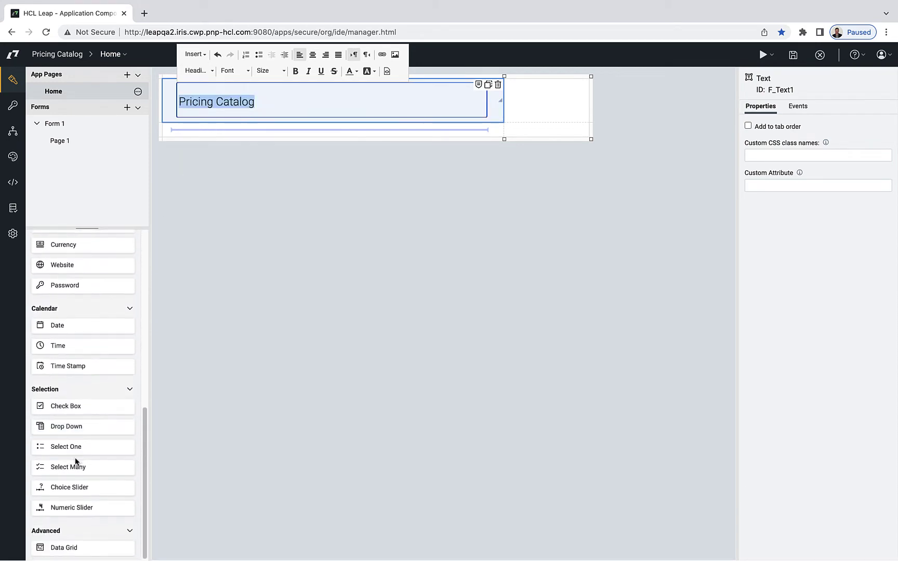
{"action": "left_click_drag", "start_coordinate": [71, 550], "coordinate": [293, 131]}
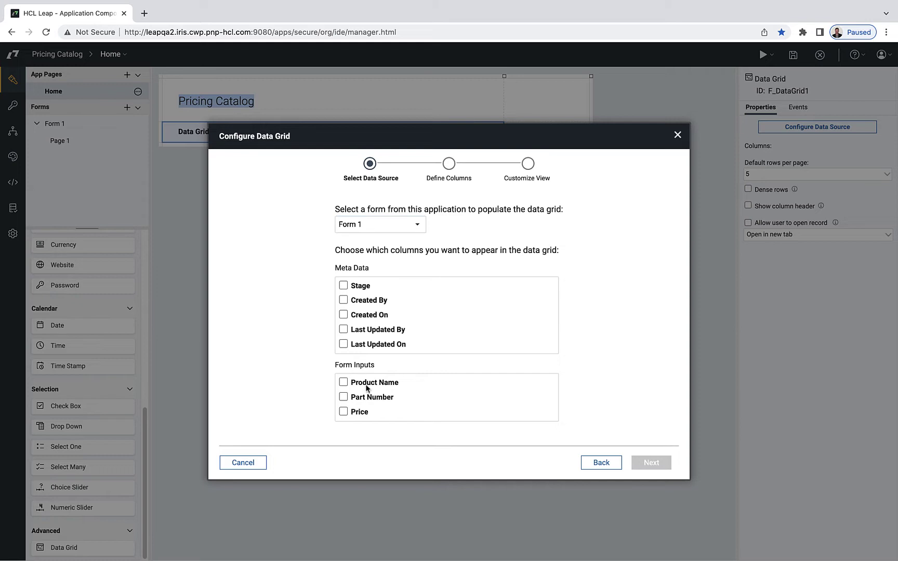
{"action": "left_click", "coordinate": [343, 382]}
{"action": "left_click", "coordinate": [343, 397]}
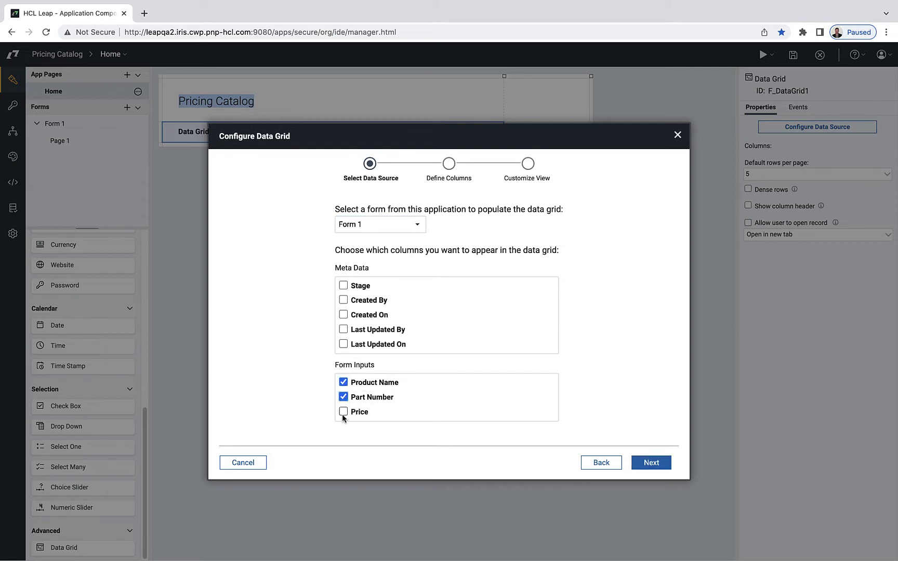
{"action": "left_click", "coordinate": [343, 412]}
{"action": "left_click", "coordinate": [668, 466]}
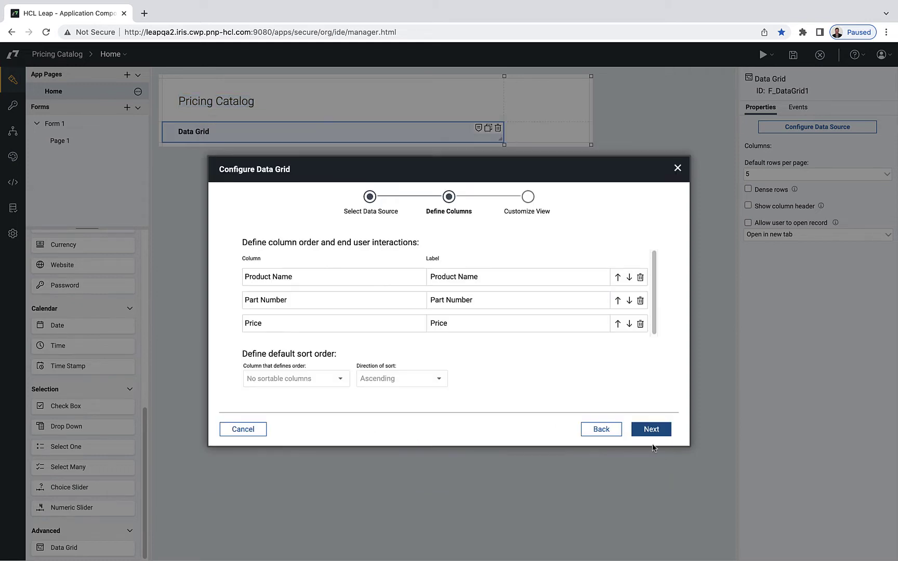
{"action": "left_click", "coordinate": [653, 434]}
{"action": "left_click", "coordinate": [648, 395]}
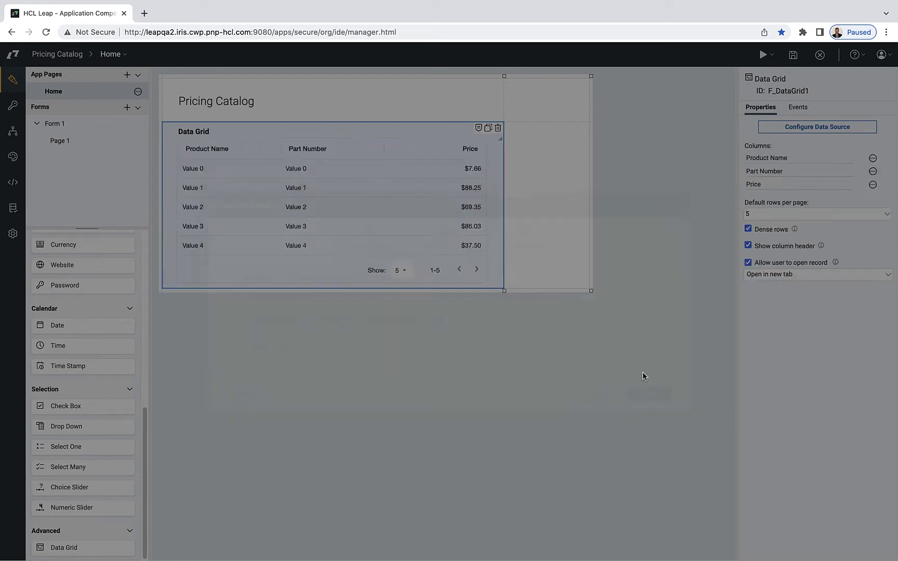
{"action": "left_click_drag", "start_coordinate": [500, 284], "coordinate": [524, 282]}
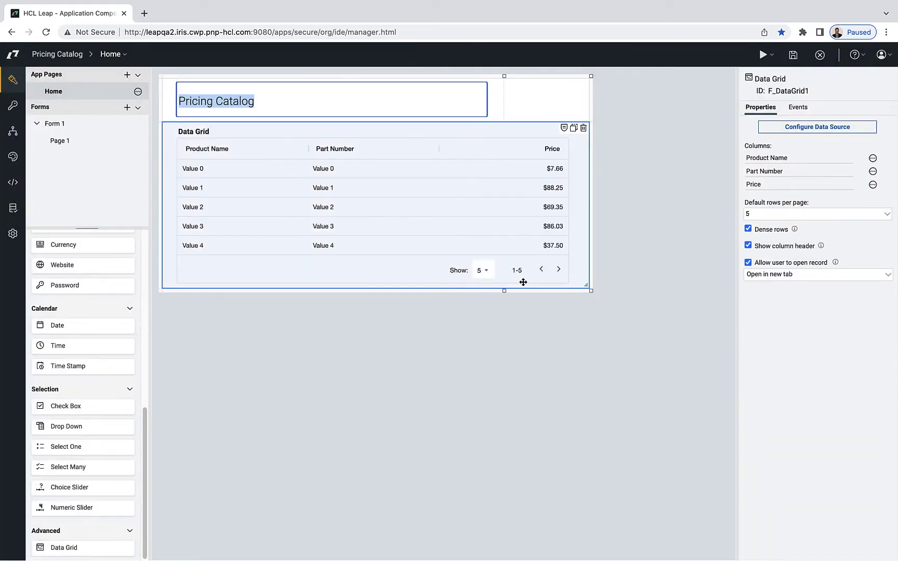
Add a link below the data grid with the alias New Product that navigates to Form 1
{"action": "scroll", "coordinate": [76, 292], "scroll_direction": "up", "scroll_amount": 4}
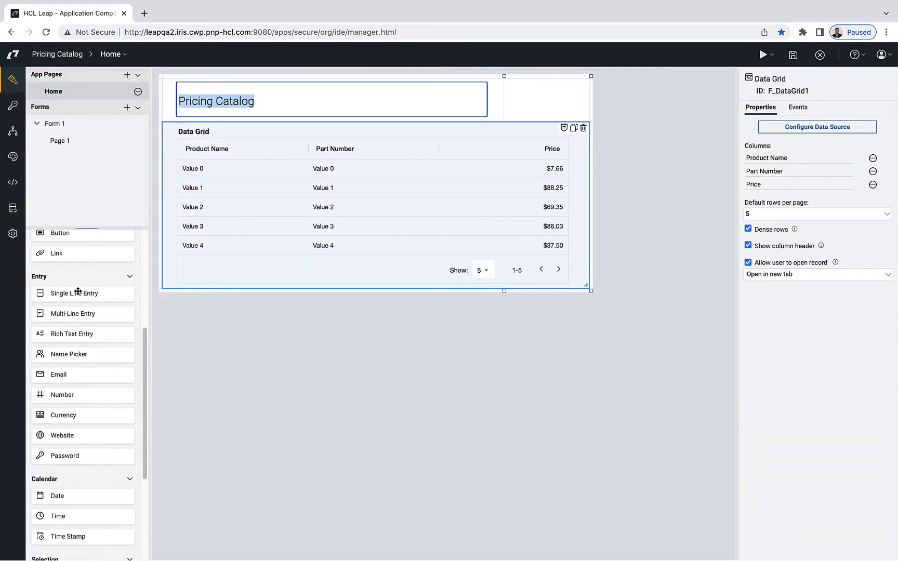
{"action": "left_click_drag", "start_coordinate": [53, 272], "coordinate": [228, 289]}
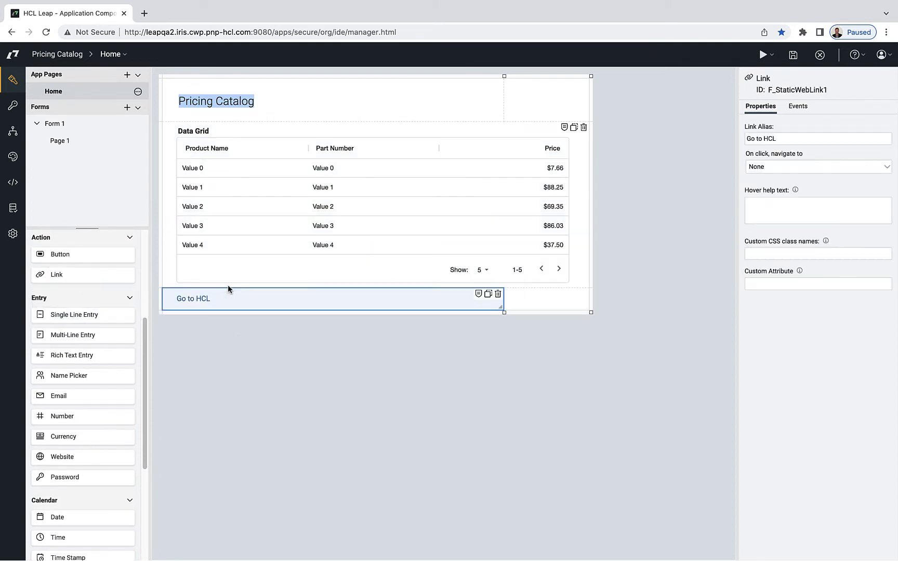
{"action": "triple_click", "coordinate": [775, 139]}
{"action": "type", "text": "New Product"}
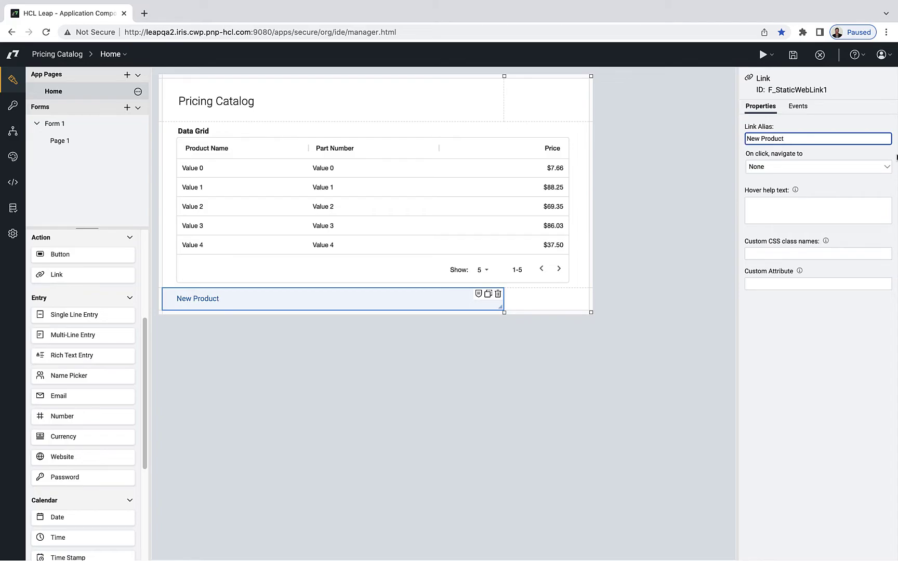
{"action": "left_click", "coordinate": [886, 167]}
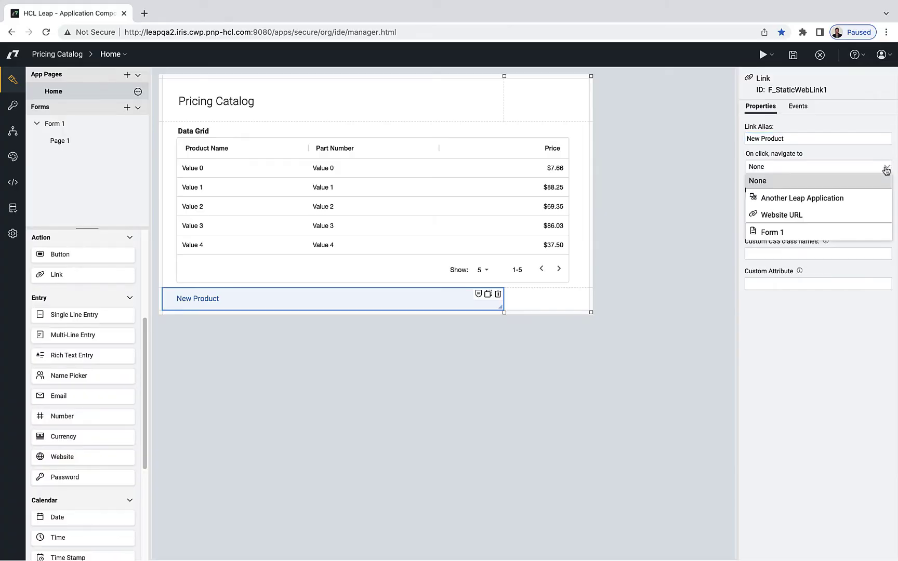
{"action": "left_click", "coordinate": [772, 233]}
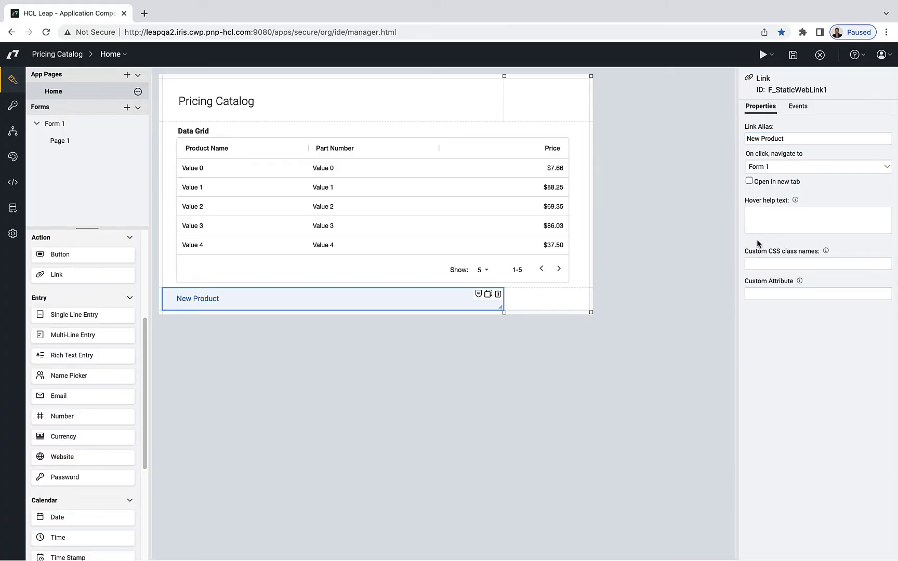
On Page 1 of Form 1, add a link under the Pricing Form title with the alias "< Back" that navigates to Home
{"action": "left_click", "coordinate": [104, 146]}
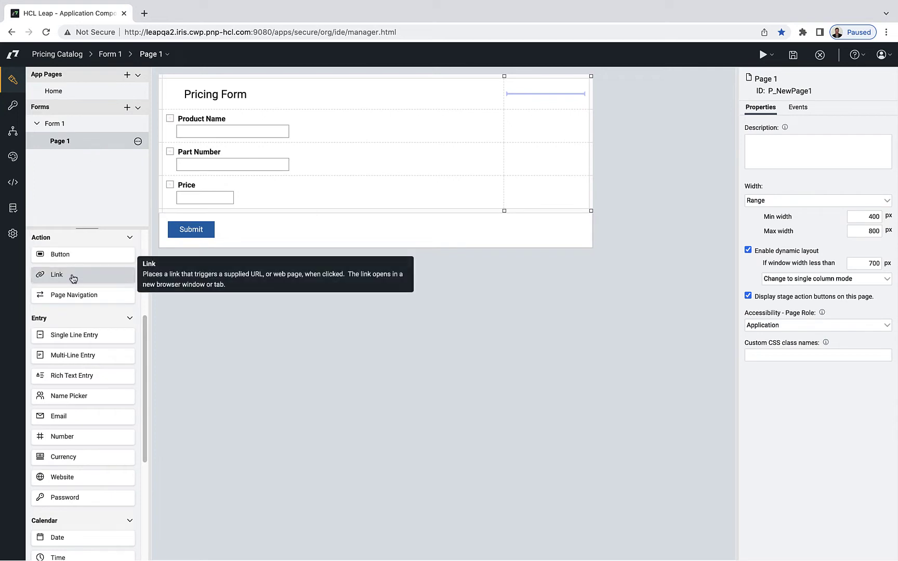
{"action": "left_click_drag", "start_coordinate": [73, 278], "coordinate": [201, 118]}
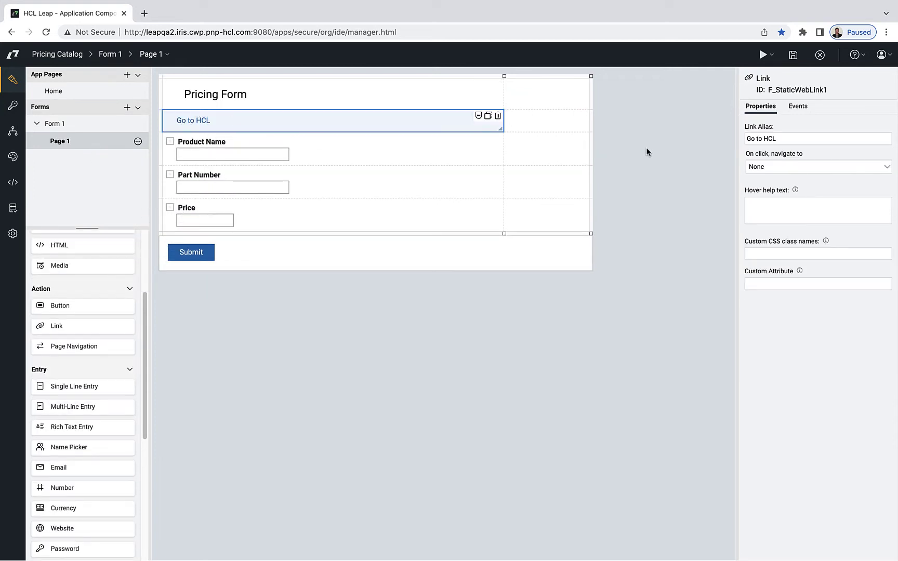
{"action": "left_click_drag", "start_coordinate": [797, 139], "coordinate": [733, 143]}
{"action": "type", "text": "< Back"}
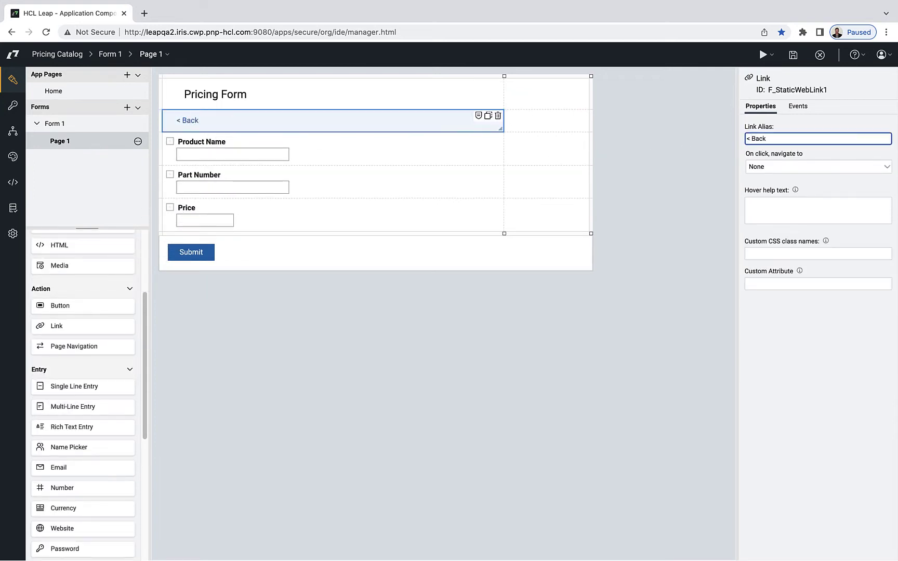
{"action": "left_click", "coordinate": [753, 167]}
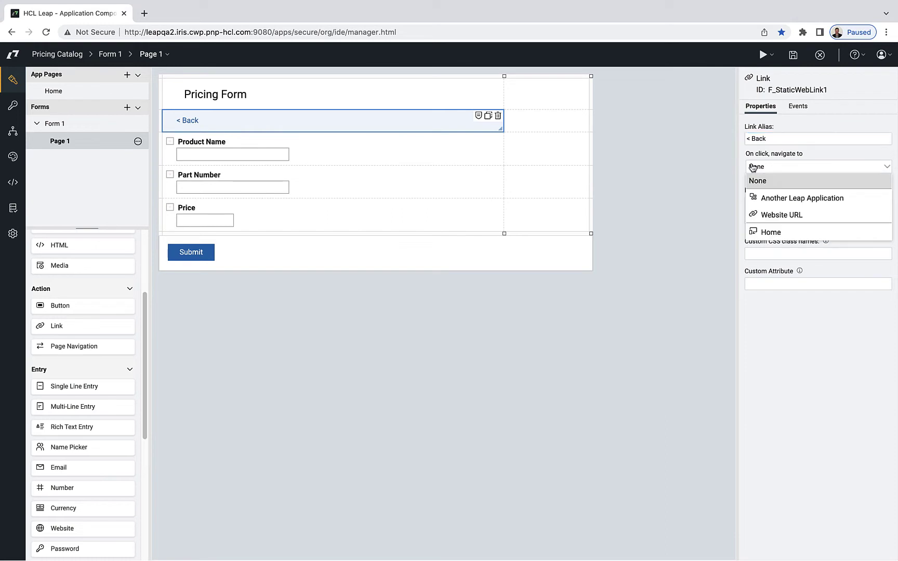
{"action": "left_click", "coordinate": [787, 234]}
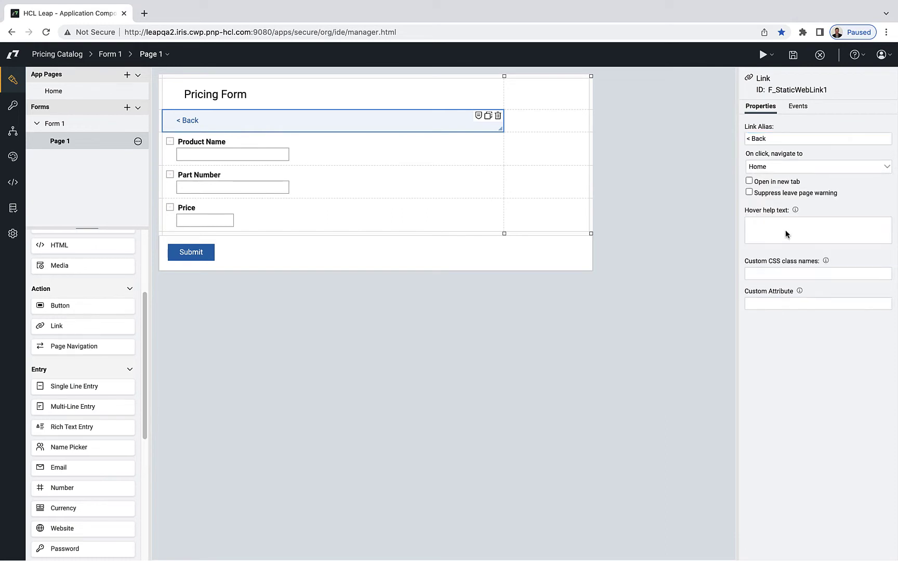
In Form 1's workflow, make the Submit action redirect to Home on completion and turn off its Action Completion Message
{"action": "left_click", "coordinate": [11, 138]}
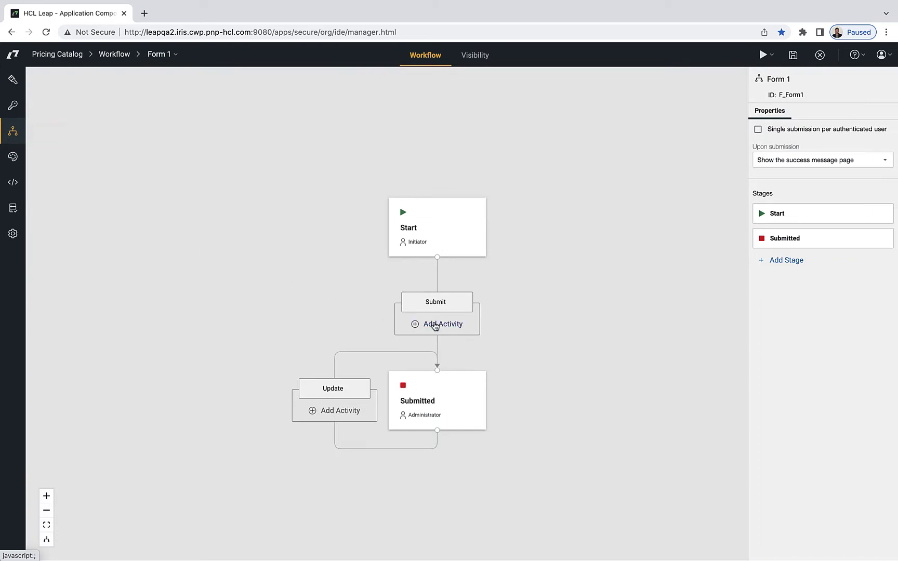
{"action": "left_click", "coordinate": [471, 324]}
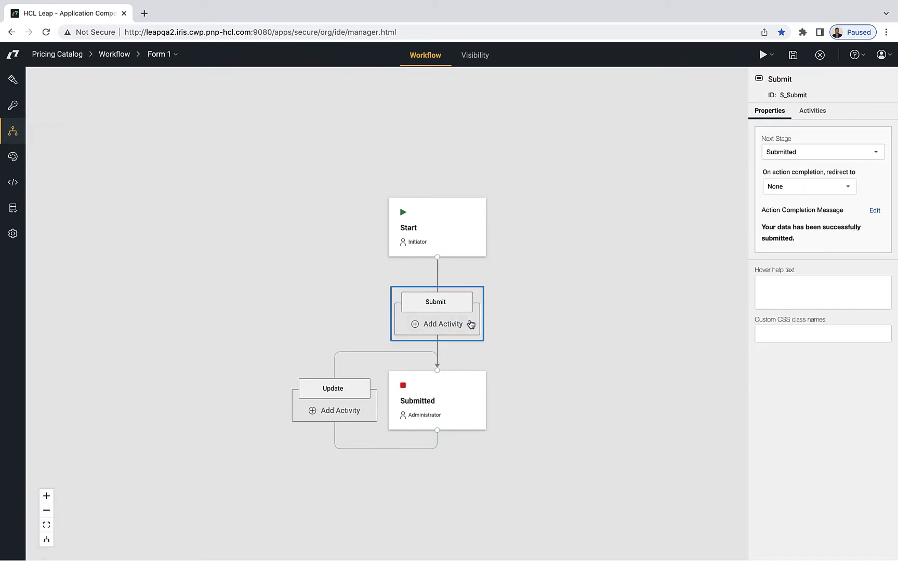
{"action": "left_click", "coordinate": [845, 191]}
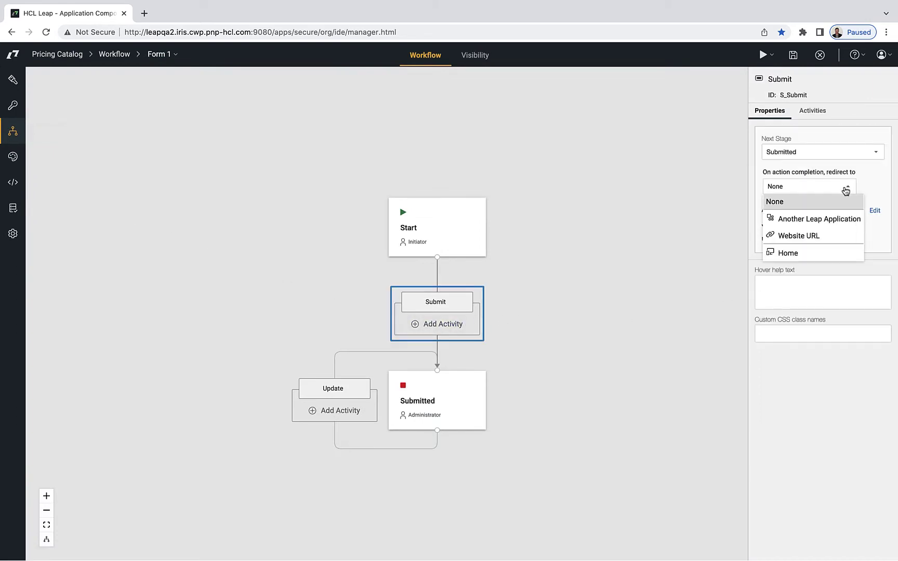
{"action": "left_click", "coordinate": [810, 255]}
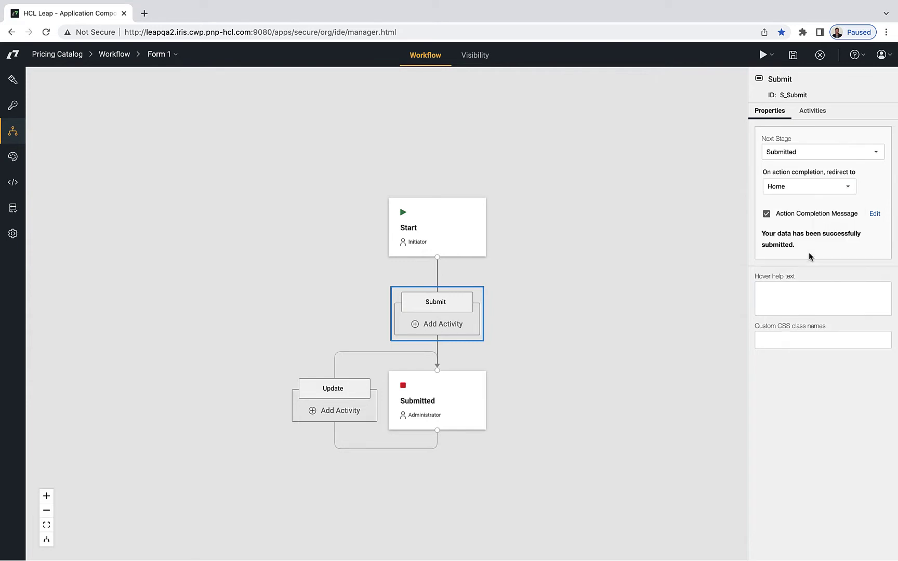
{"action": "left_click", "coordinate": [767, 215]}
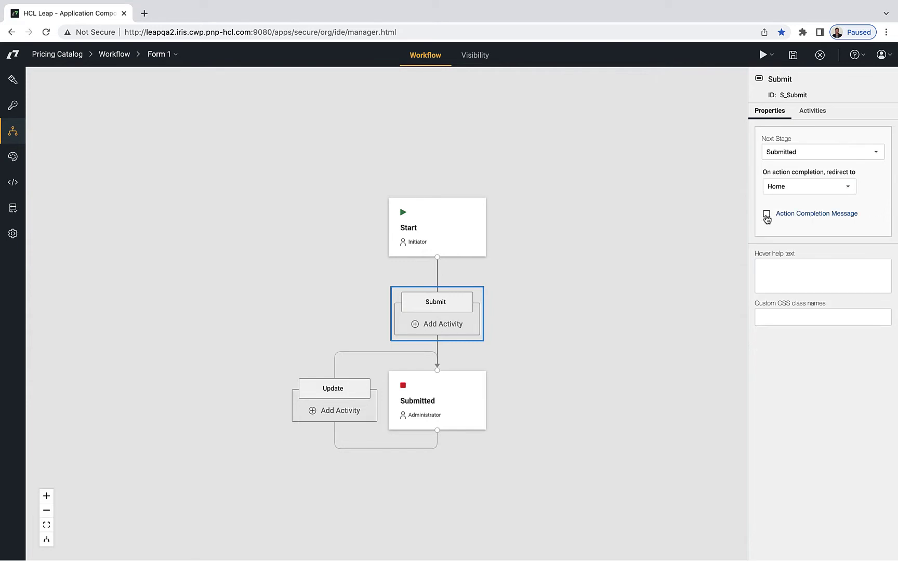
Set the application's Home Page to Home in the general settings and save the application
{"action": "left_click", "coordinate": [12, 233]}
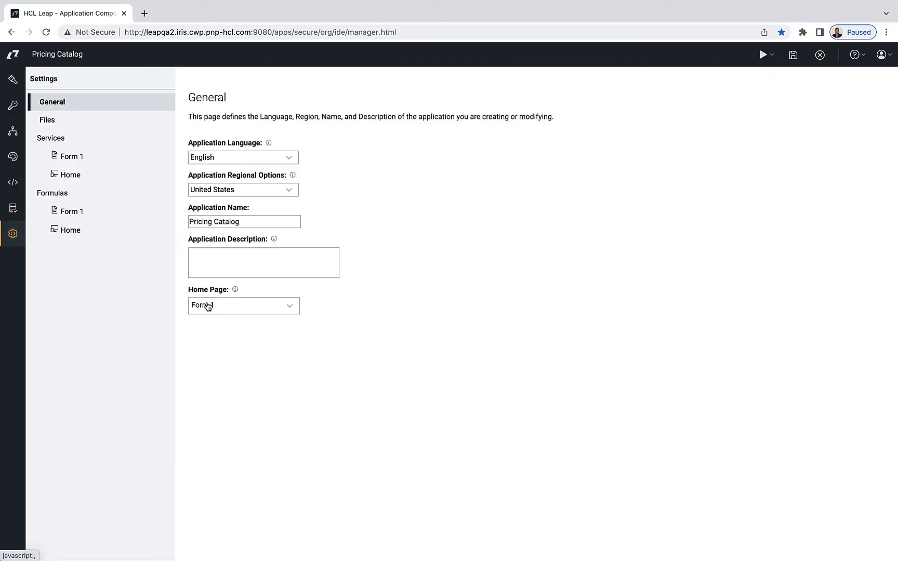
{"action": "left_click", "coordinate": [213, 307]}
{"action": "left_click", "coordinate": [217, 366]}
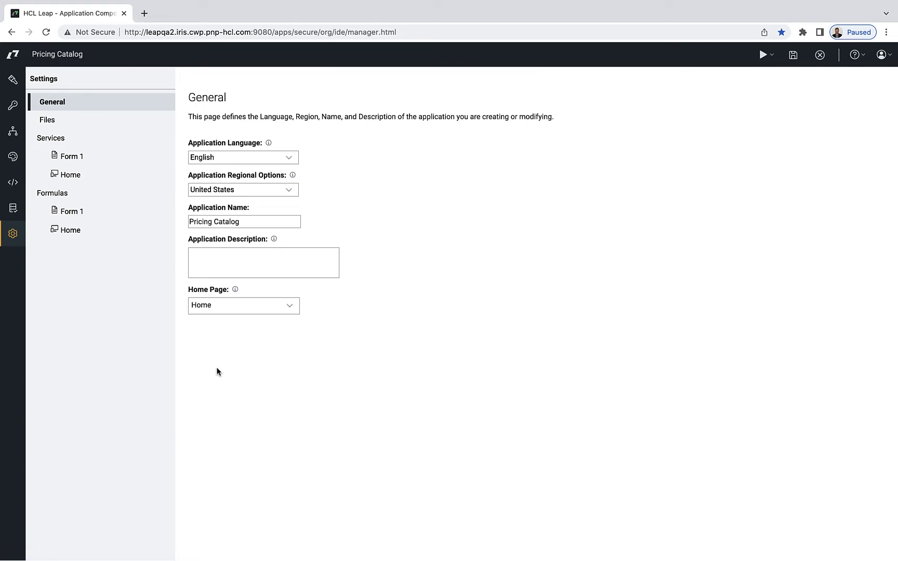
{"action": "left_click", "coordinate": [794, 56]}
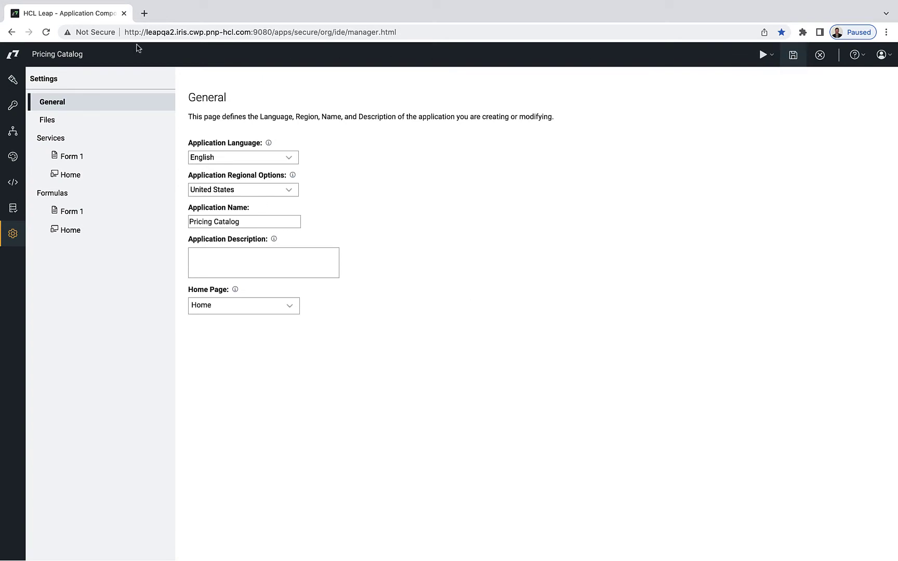
Return to the application manager and update the Pricing Catalog deployment, keeping the basic deployment options unchecked
{"action": "left_click", "coordinate": [13, 55]}
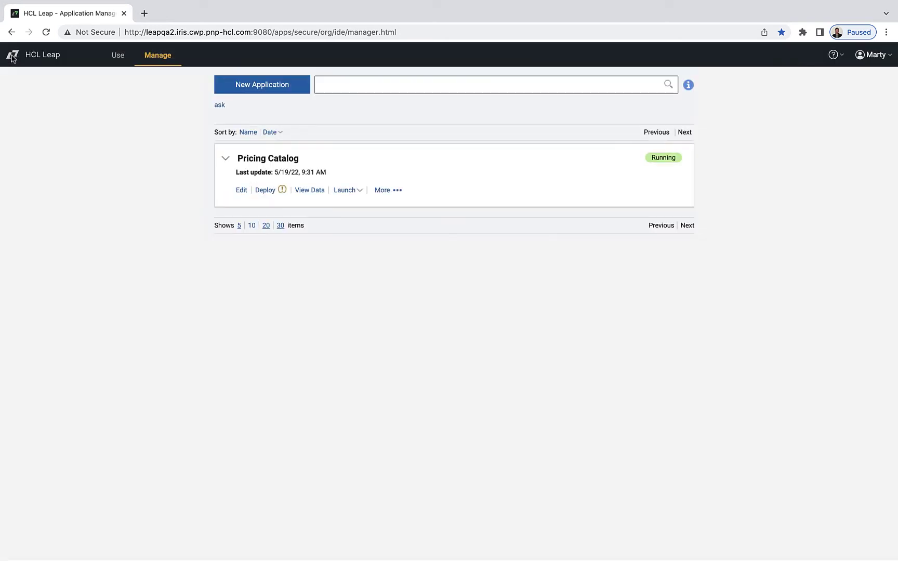
{"action": "left_click", "coordinate": [266, 192]}
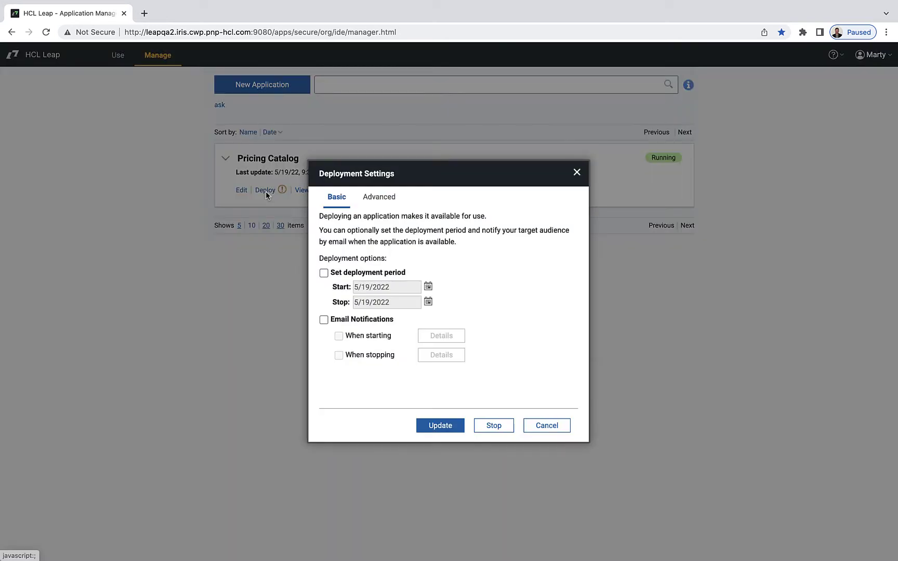
{"action": "left_click", "coordinate": [440, 425]}
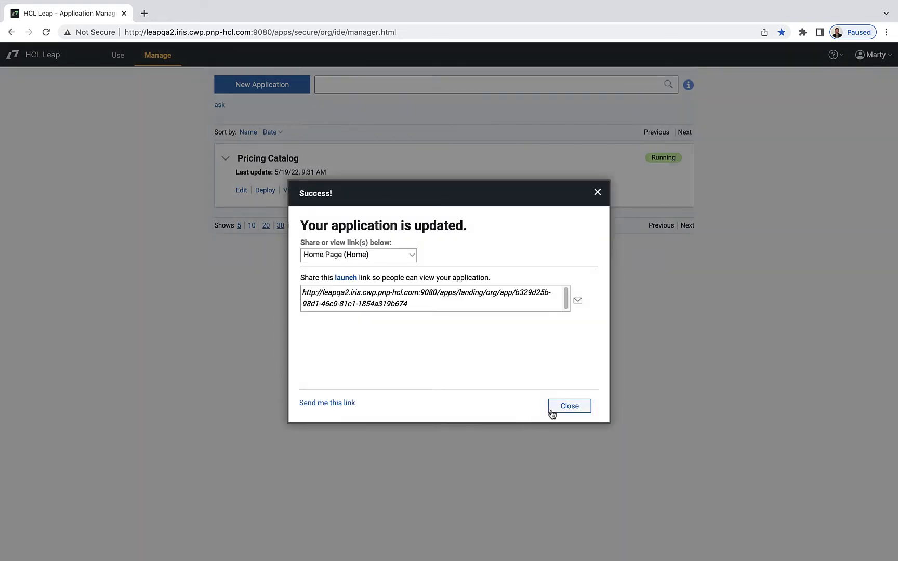
{"action": "left_click", "coordinate": [556, 406]}
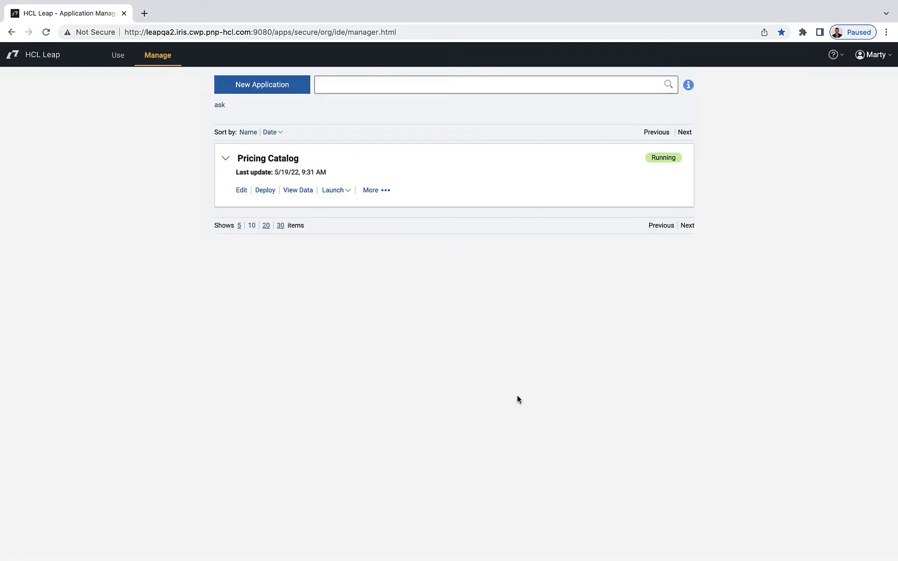
Launch Pricing Catalog and submit a new product named Gadget with part number 4134 and price 34
{"action": "left_click", "coordinate": [320, 190]}
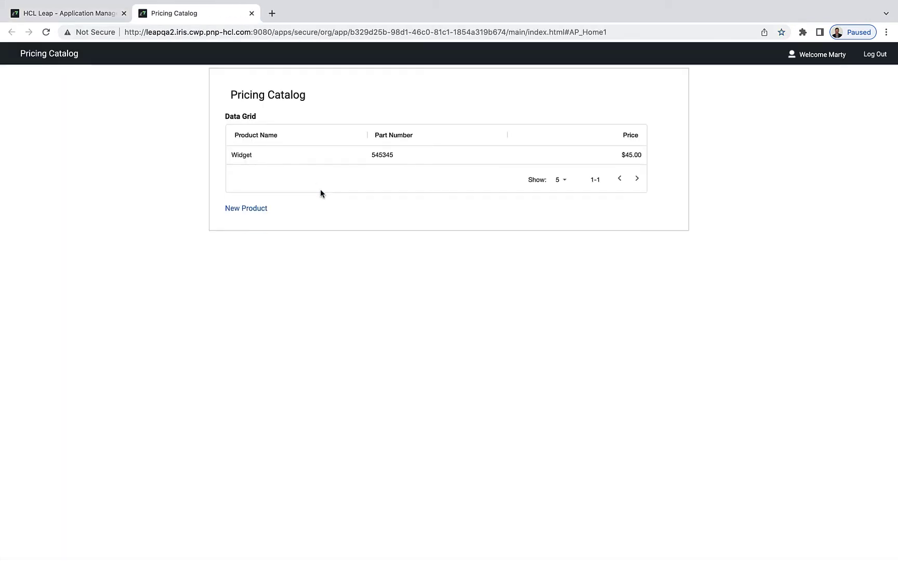
{"action": "left_click", "coordinate": [265, 210]}
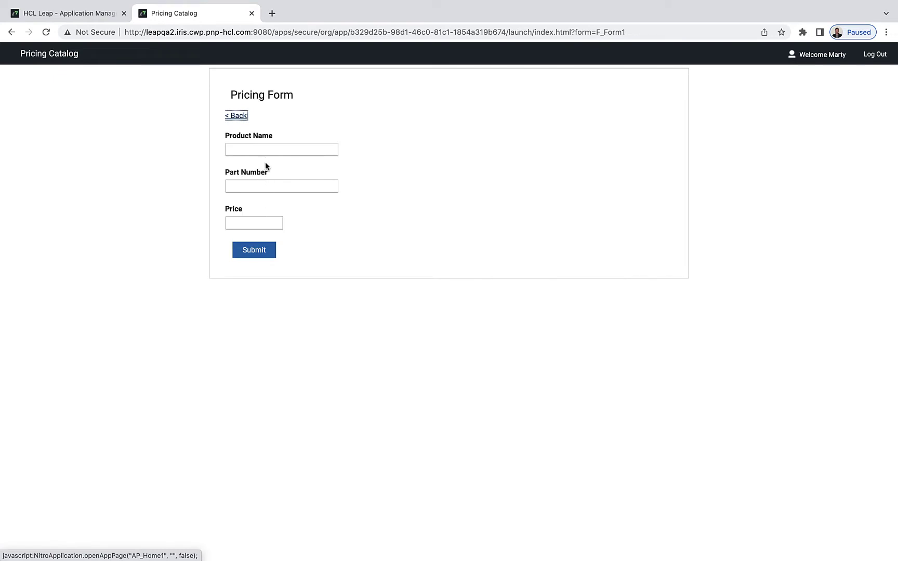
{"action": "left_click", "coordinate": [266, 151]}
{"action": "type", "text": "Gadget"}
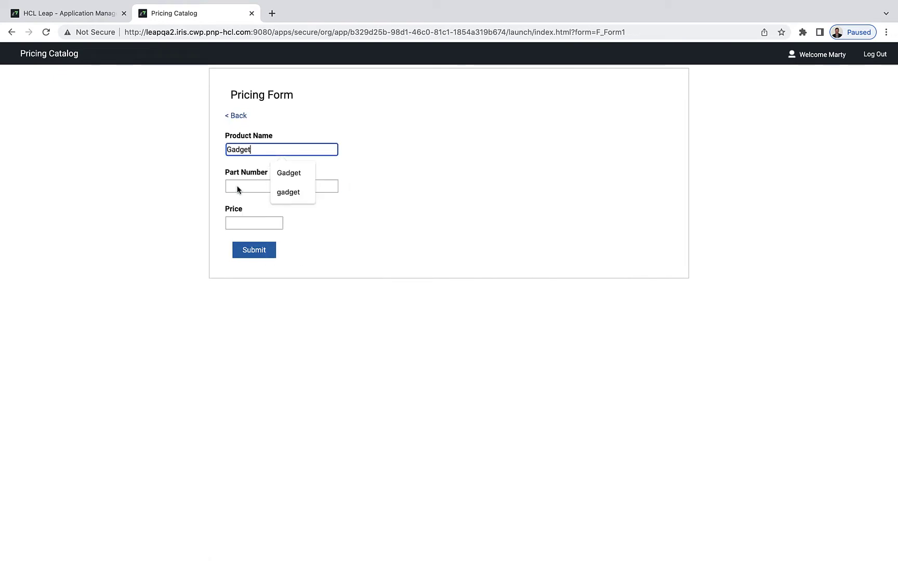
{"action": "left_click", "coordinate": [237, 189]}
{"action": "type", "text": "4134"}
{"action": "key", "text": "Tab"}
{"action": "type", "text": "34"}
{"action": "left_click", "coordinate": [250, 249]}
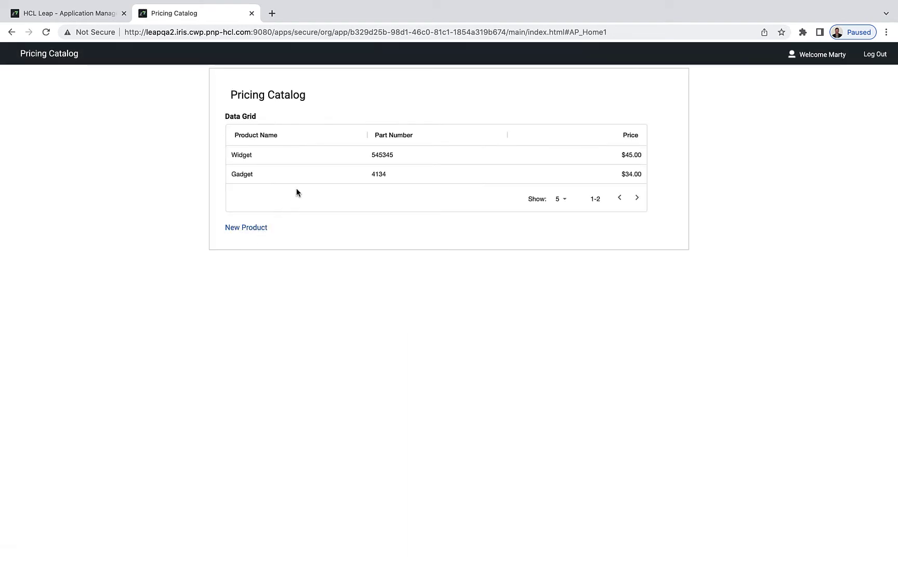
Open the Gadget record from the Home page's data grid, and follow its Back link
{"action": "double_click", "coordinate": [307, 177]}
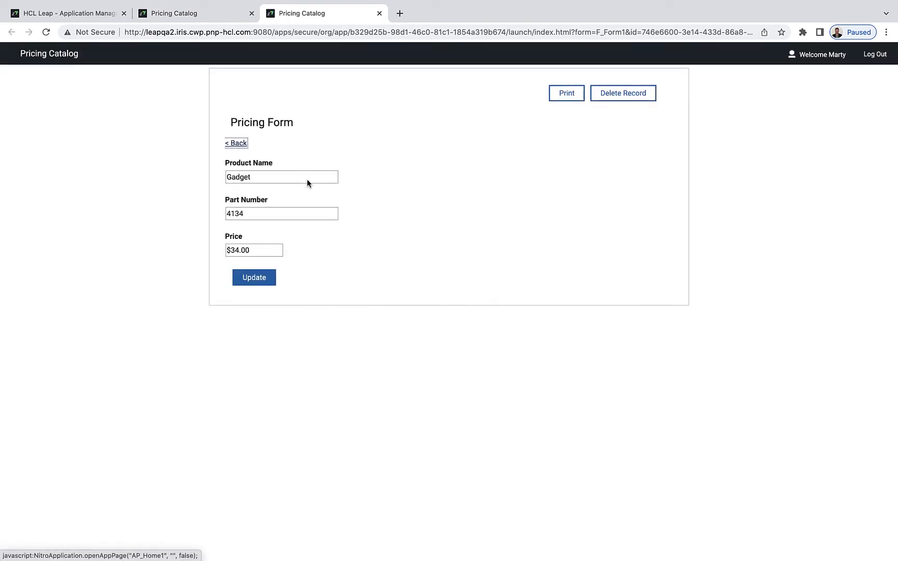
{"action": "left_click", "coordinate": [247, 148]}
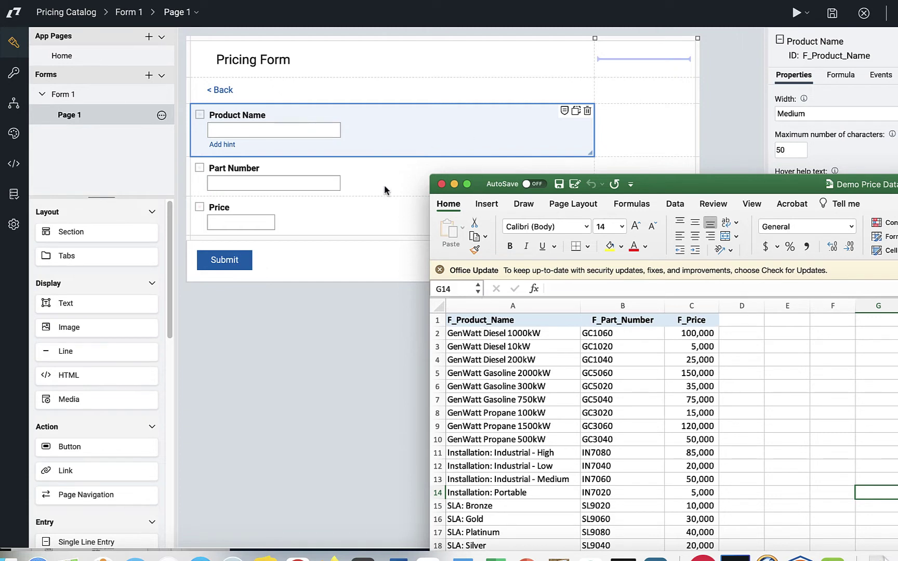
Compare the IDs of Form 1's Product Name, Part Number and Price fields with the column headers in the Demo Price Data spreadsheet in Excel
{"action": "left_click", "coordinate": [413, 135]}
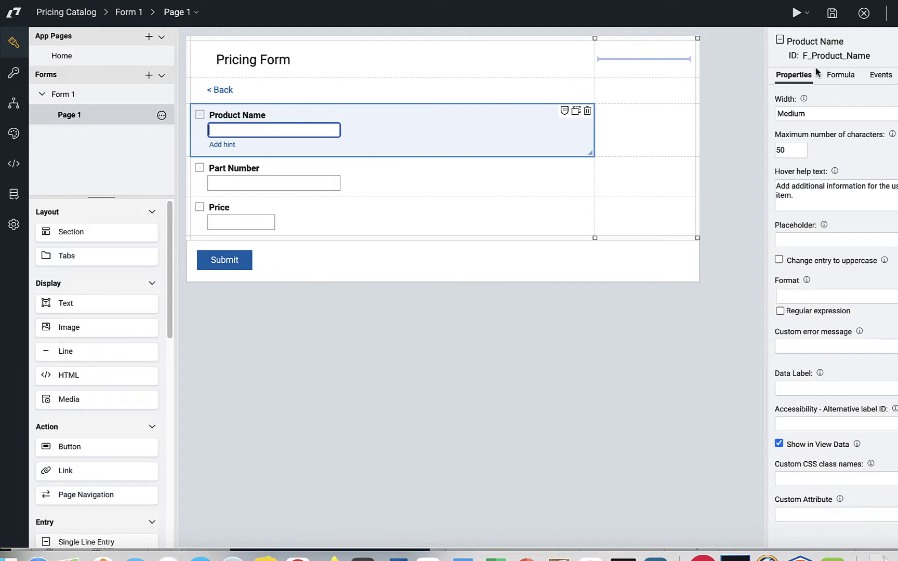
{"action": "left_click", "coordinate": [835, 61]}
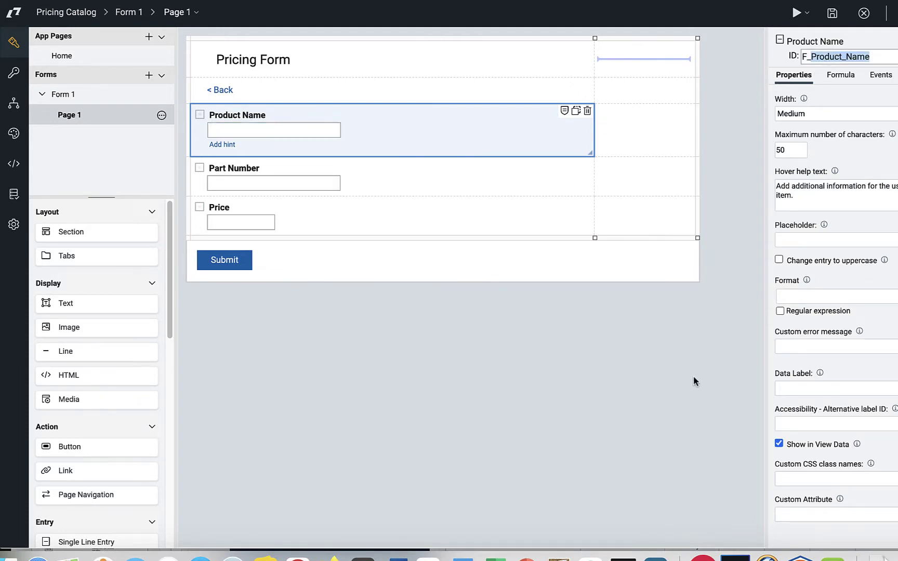
{"action": "left_click", "coordinate": [495, 557]}
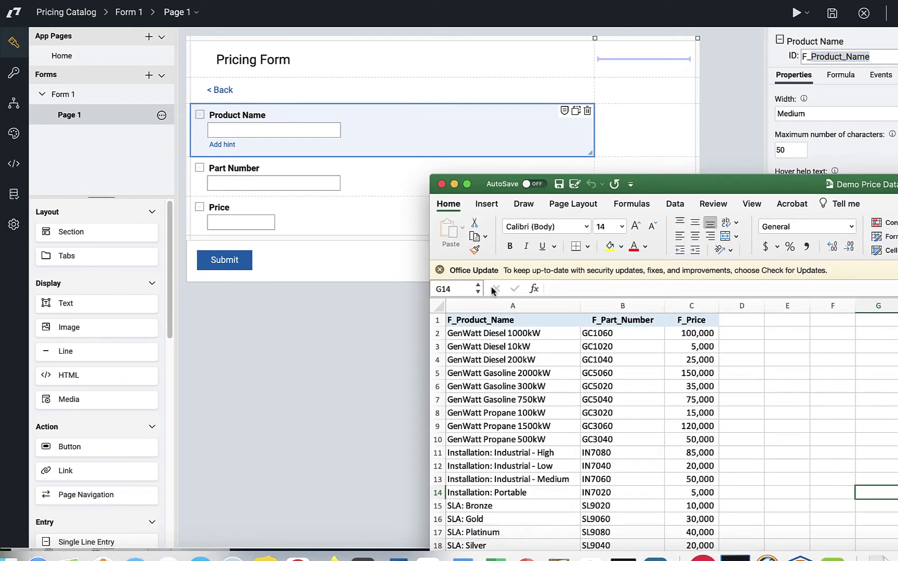
{"action": "left_click", "coordinate": [520, 321]}
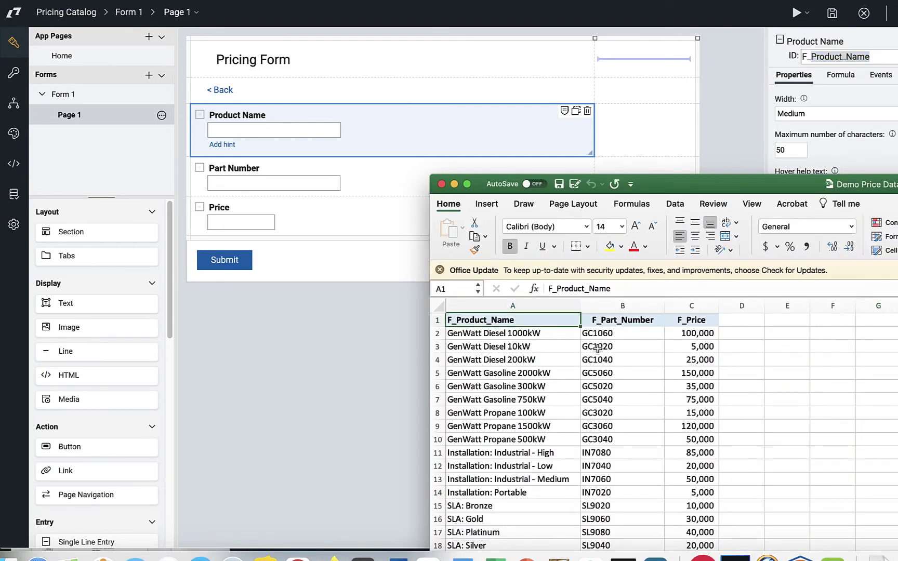
{"action": "left_click", "coordinate": [375, 183]}
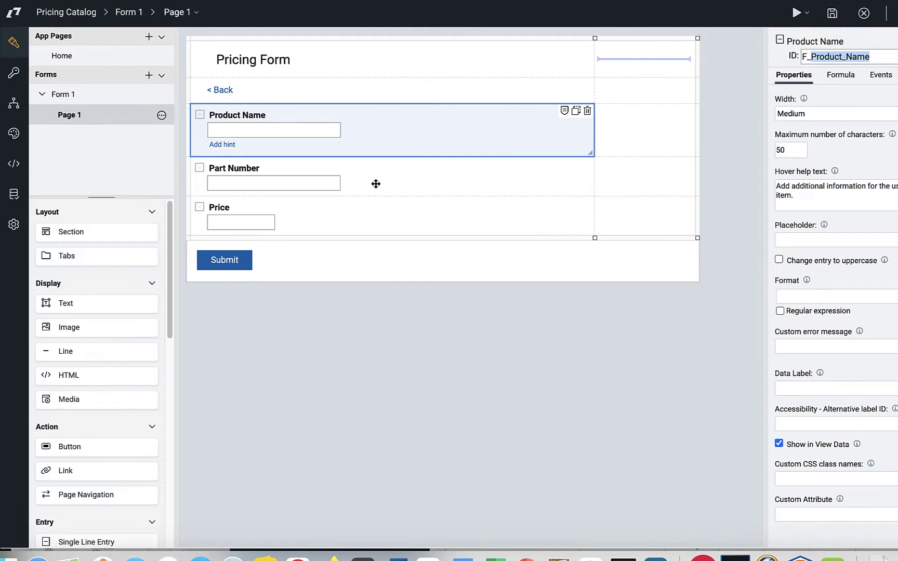
{"action": "left_click", "coordinate": [376, 184]}
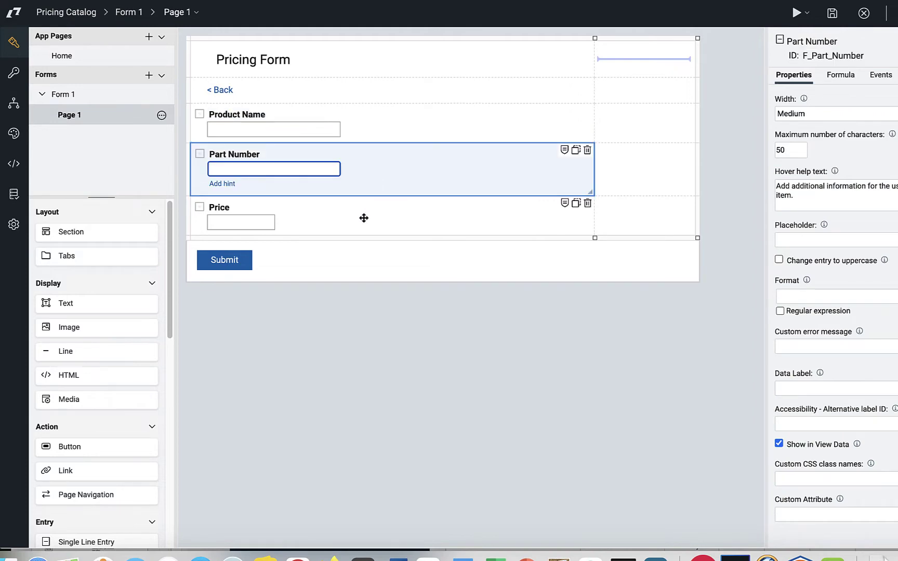
{"action": "left_click", "coordinate": [363, 217]}
{"action": "left_click", "coordinate": [496, 558]}
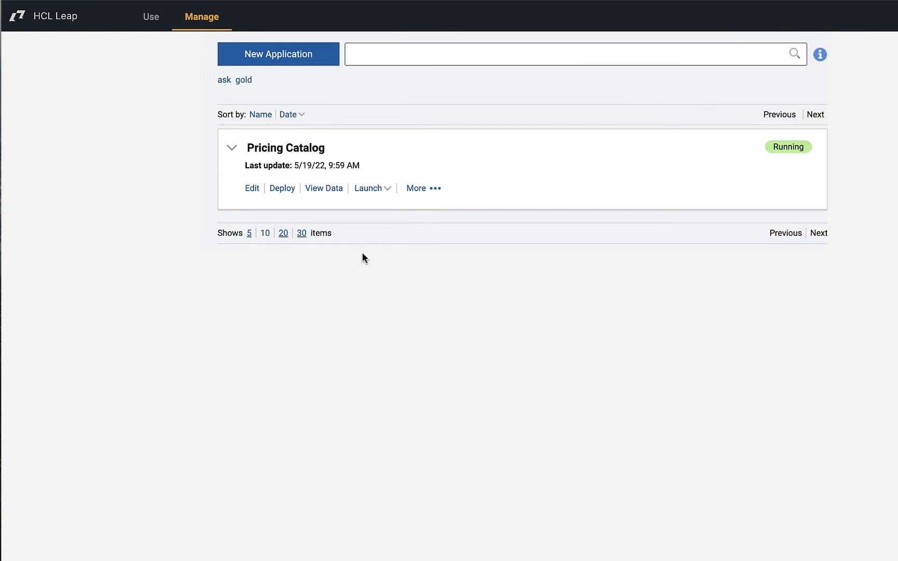
View the Pricing Catalog's submitted data and import the records from Demo Price Data.xlsx
{"action": "left_click", "coordinate": [325, 189]}
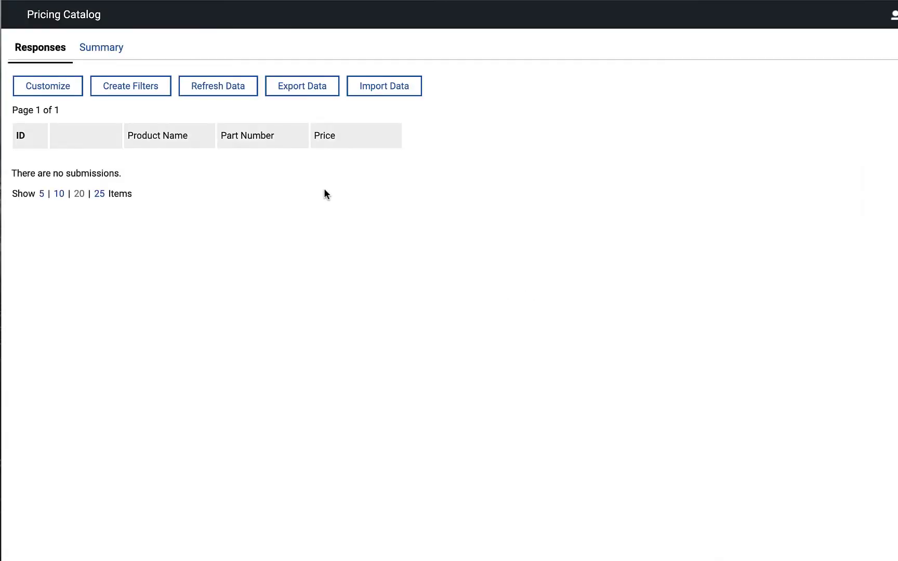
{"action": "left_click", "coordinate": [394, 89]}
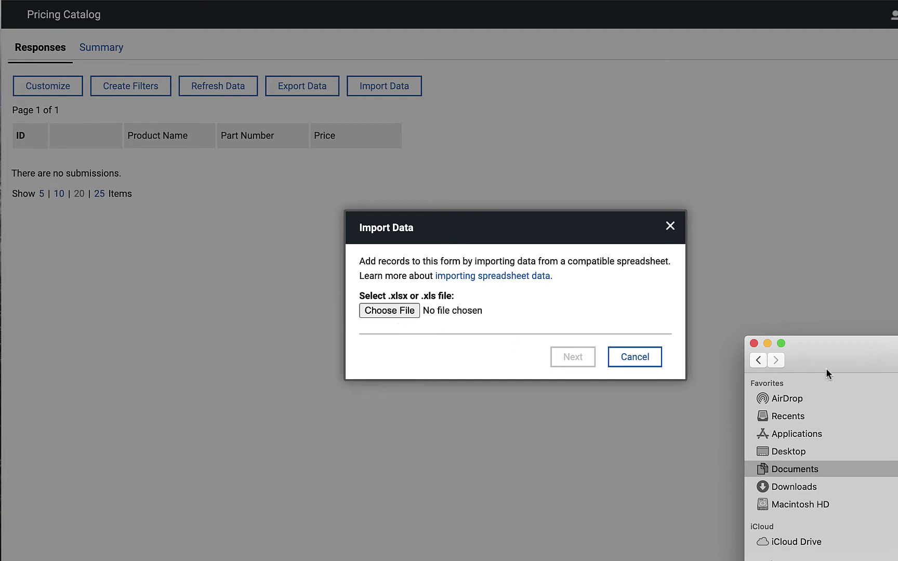
{"action": "left_click_drag", "start_coordinate": [857, 374], "coordinate": [443, 310]}
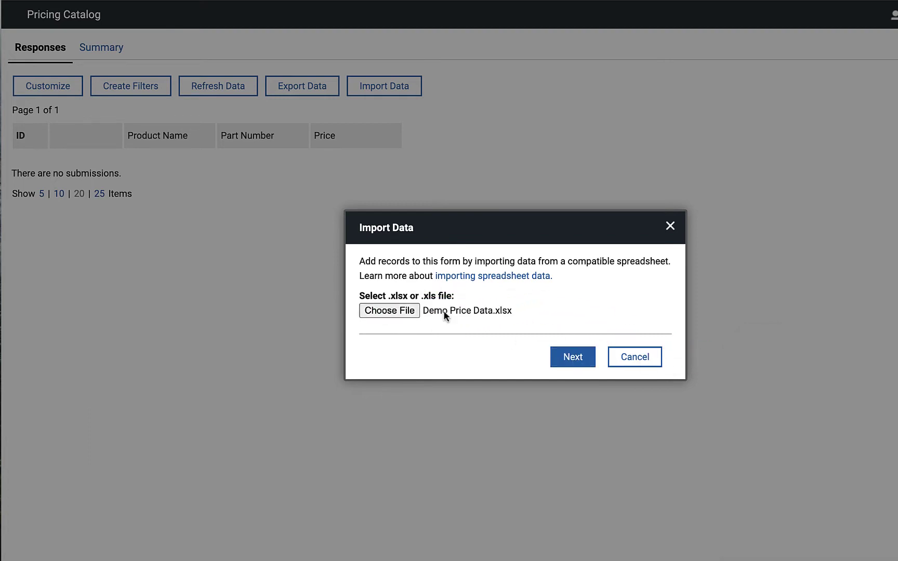
{"action": "left_click", "coordinate": [571, 357]}
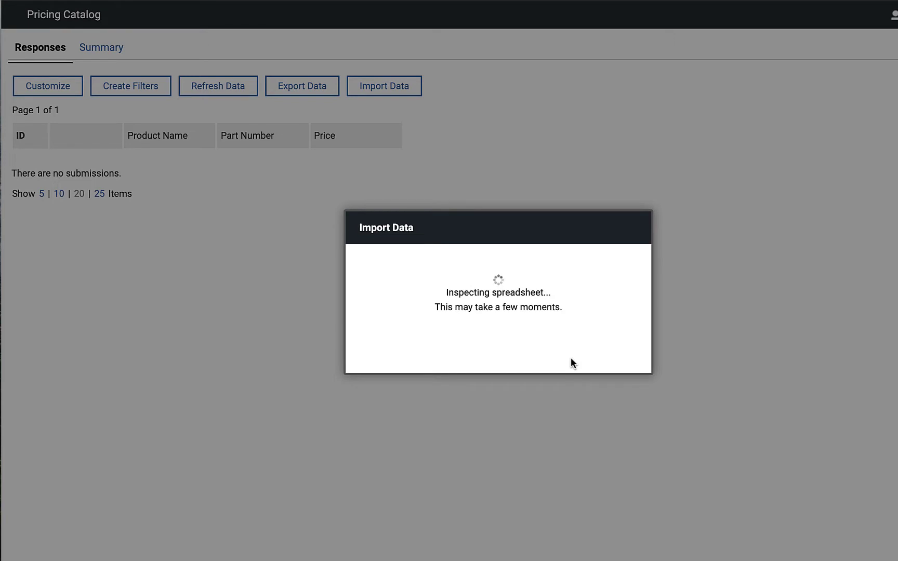
{"action": "left_click", "coordinate": [561, 345]}
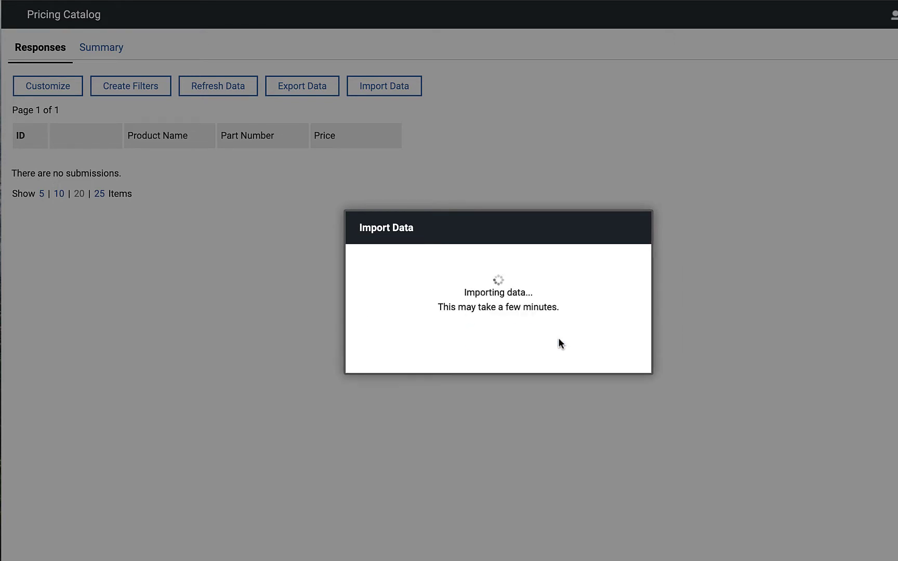
{"action": "left_click", "coordinate": [610, 336]}
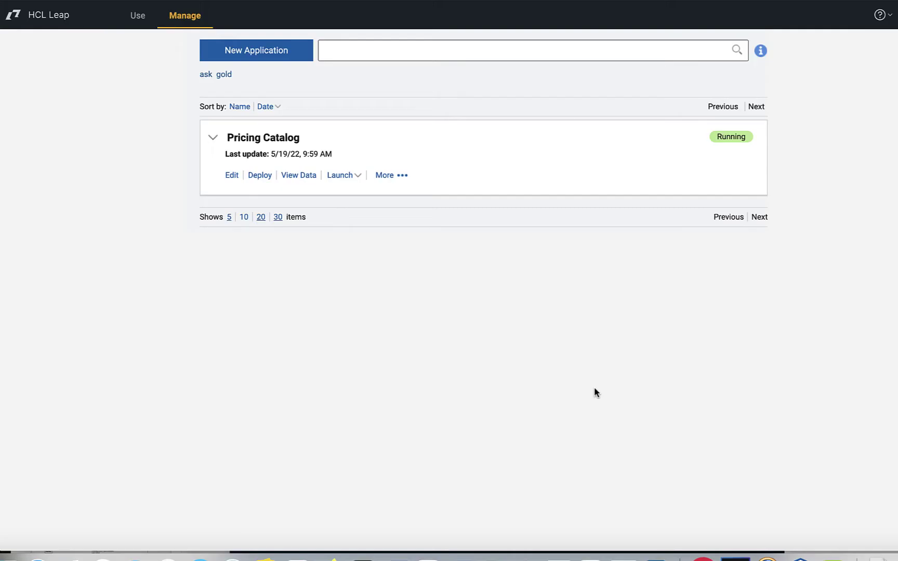
Start a new application from a spreadsheet, choose Demo Price Data.xlsx as the source, and continue to the field selection
{"action": "left_click", "coordinate": [271, 58]}
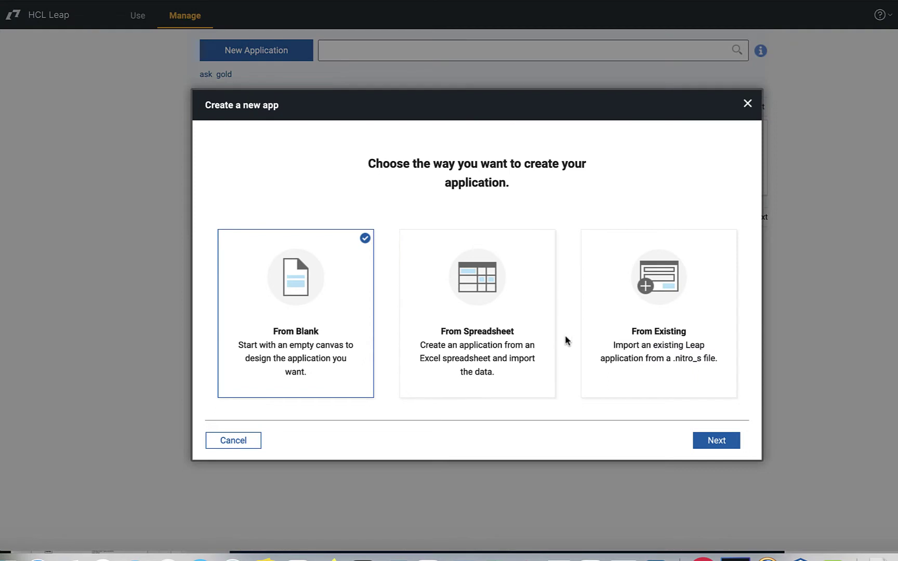
{"action": "left_click", "coordinate": [543, 339]}
{"action": "left_click", "coordinate": [719, 438]}
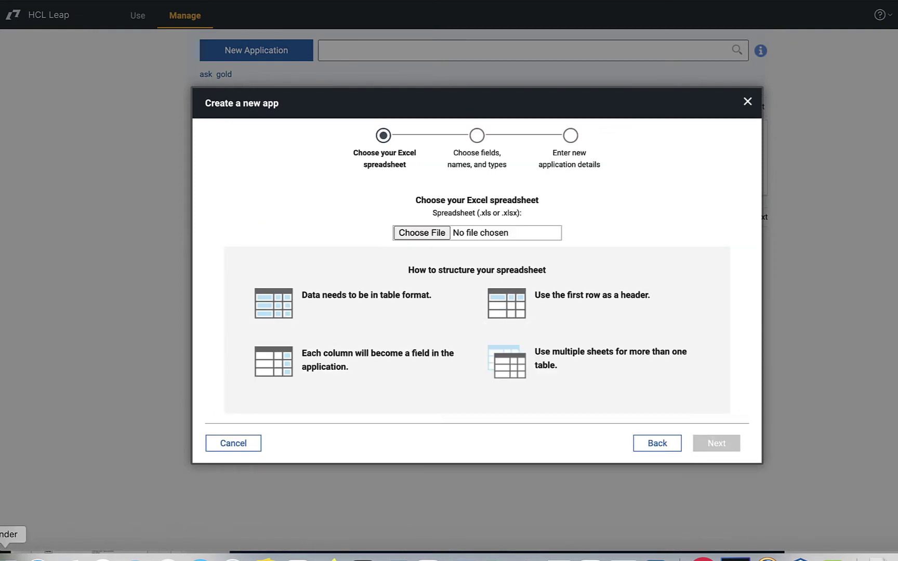
{"action": "left_click", "coordinate": [5, 557]}
{"action": "left_click_drag", "start_coordinate": [893, 322], "coordinate": [452, 235]}
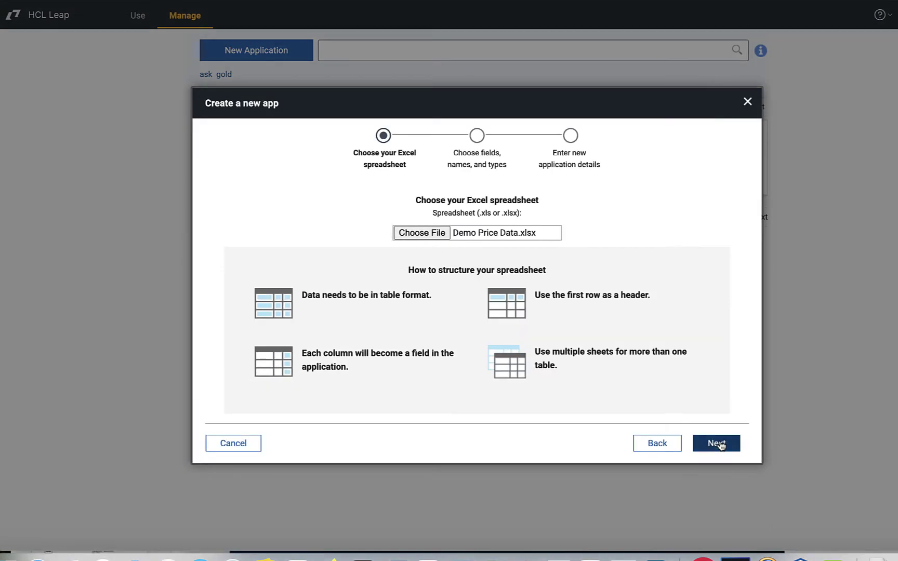
{"action": "left_click", "coordinate": [721, 446]}
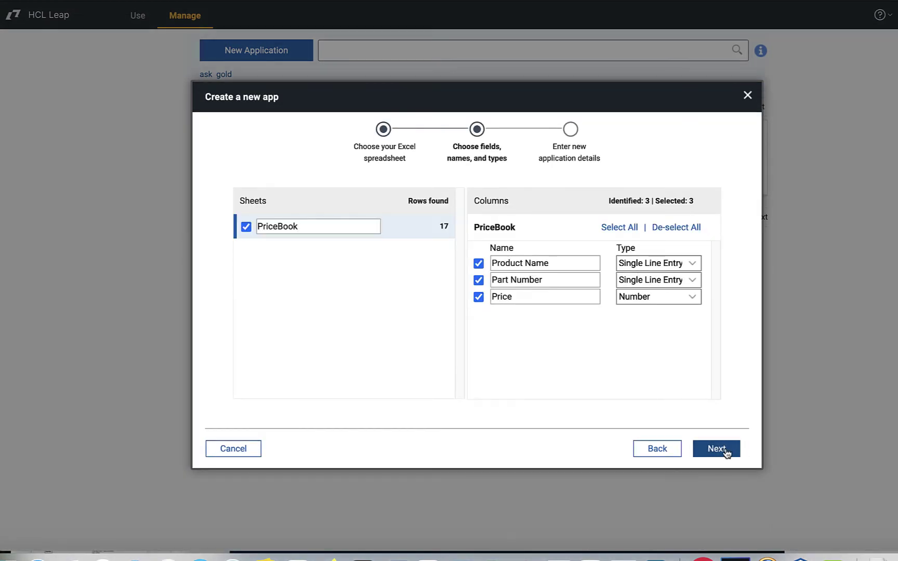
Create the Demo Price Data application from the PriceBook sheet's three columns with the Flat Blue theme, and close the success dialog
{"action": "left_click", "coordinate": [726, 451]}
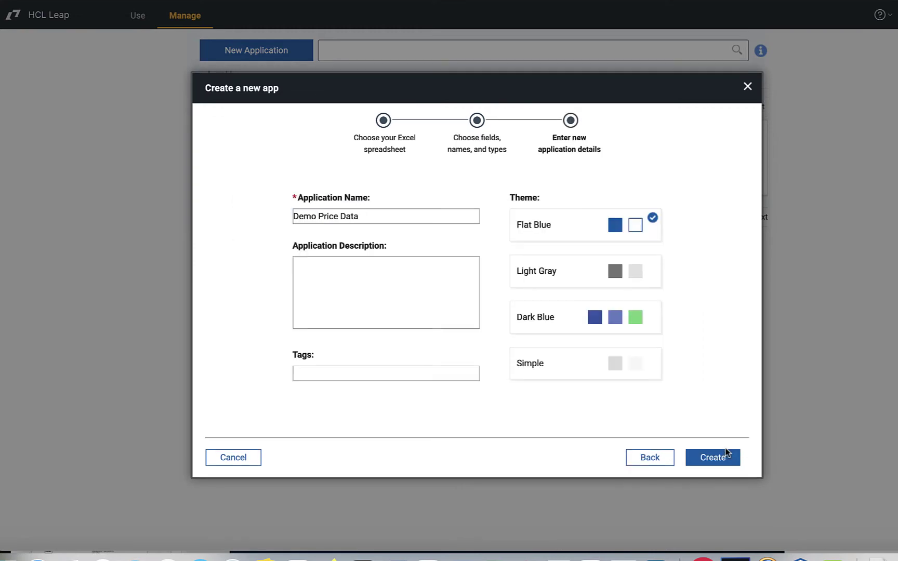
{"action": "left_click", "coordinate": [725, 452]}
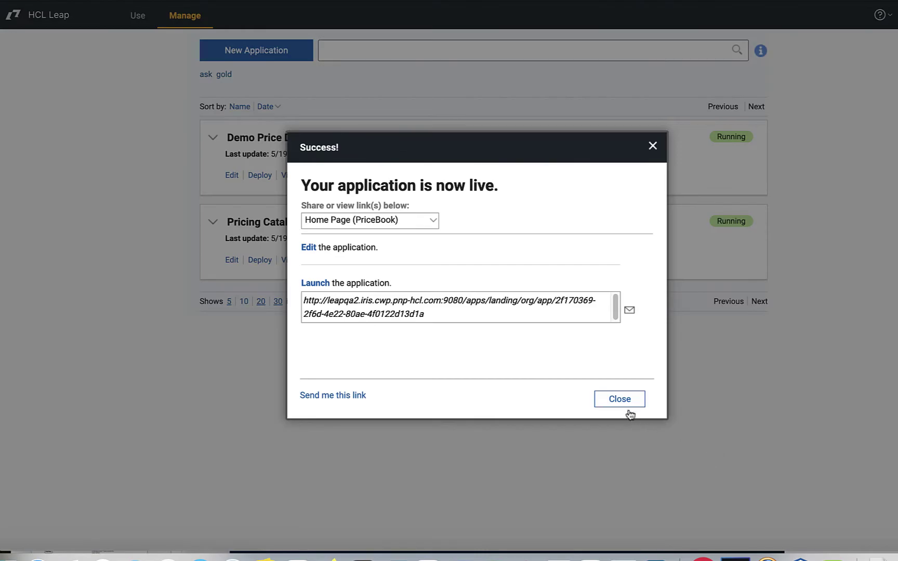
{"action": "left_click", "coordinate": [627, 407]}
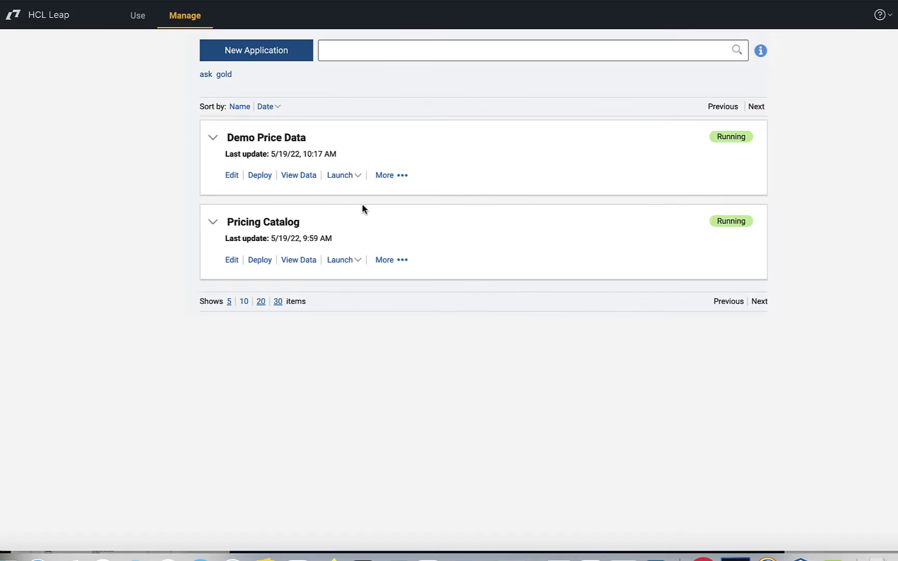
View the submitted records of the Demo Price Data application, close them, and launch the application
{"action": "left_click", "coordinate": [310, 177]}
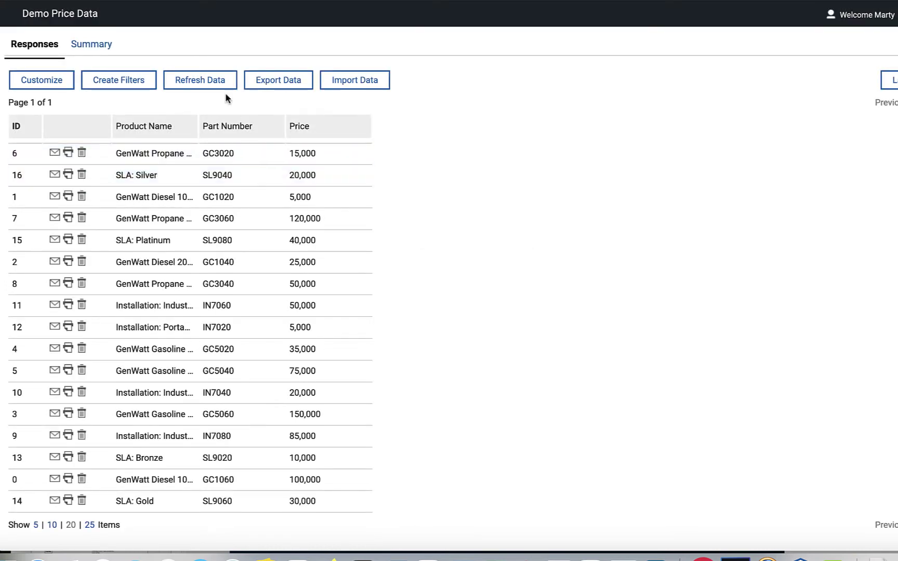
{"action": "key", "text": "super+w"}
{"action": "left_click", "coordinate": [345, 177]}
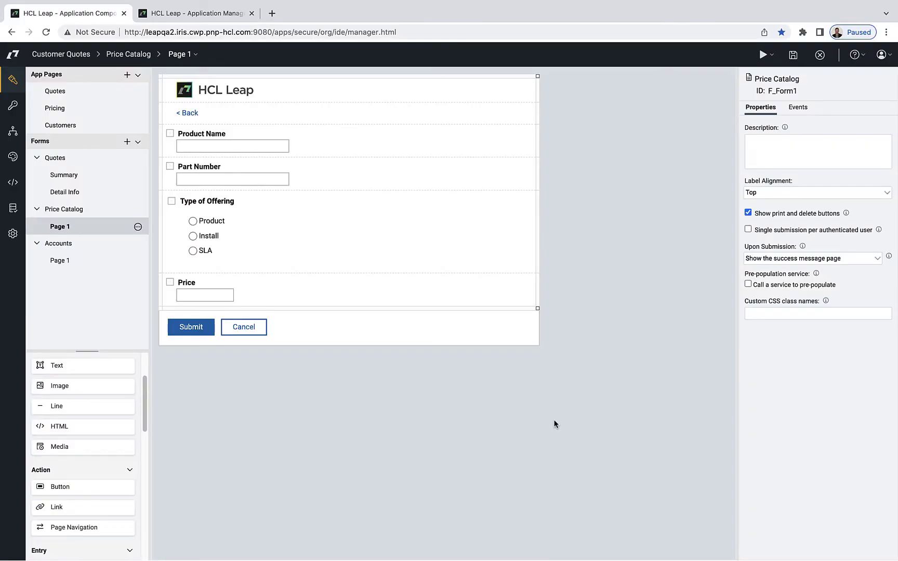
Look through the Accounts and Quotes forms and the Pricing and Customers app pages of the Customer Quotes application
{"action": "left_click", "coordinate": [97, 244]}
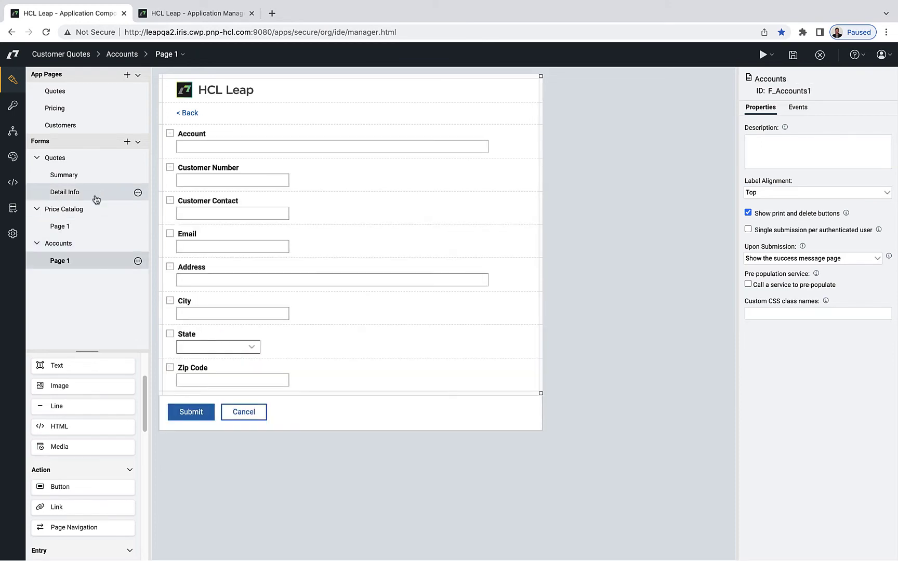
{"action": "left_click", "coordinate": [100, 158]}
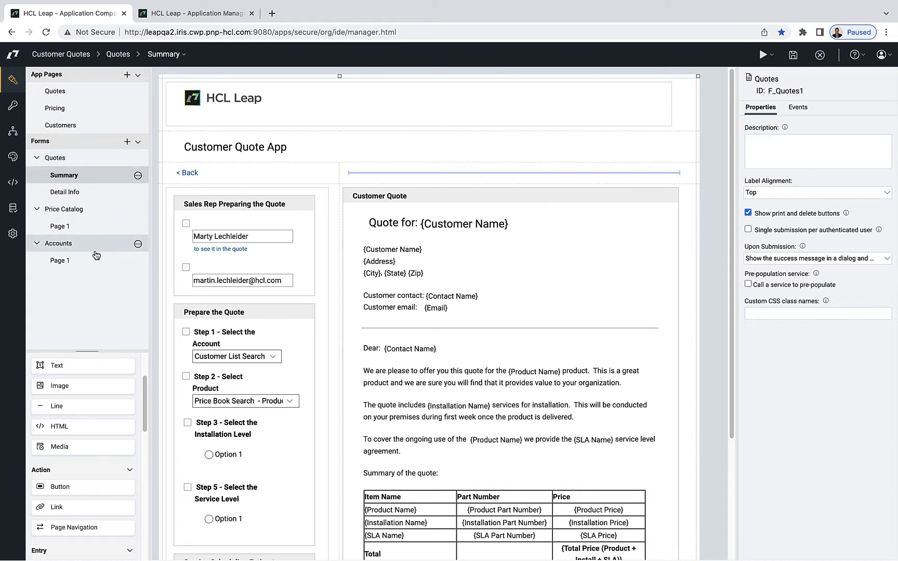
{"action": "left_click", "coordinate": [108, 98]}
{"action": "left_click", "coordinate": [106, 108]}
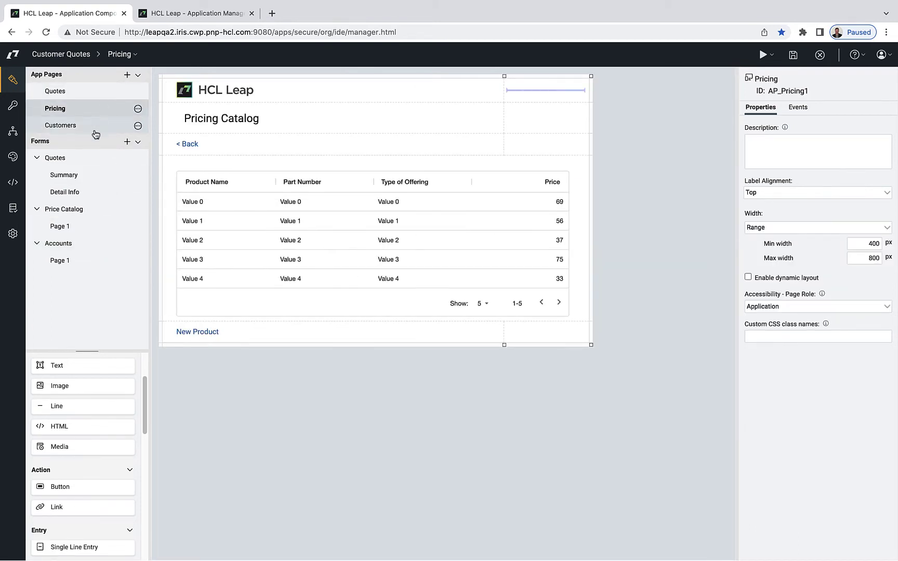
{"action": "left_click", "coordinate": [95, 135]}
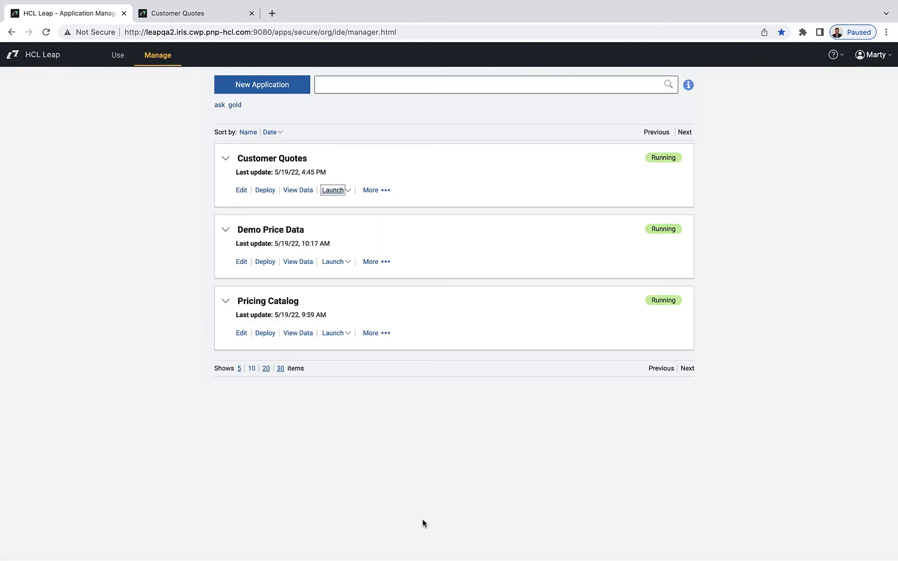
Launch the Customer Quotes application and start a new quote for the Grand Hotels & Resorts Ltd account
{"action": "left_click", "coordinate": [332, 190]}
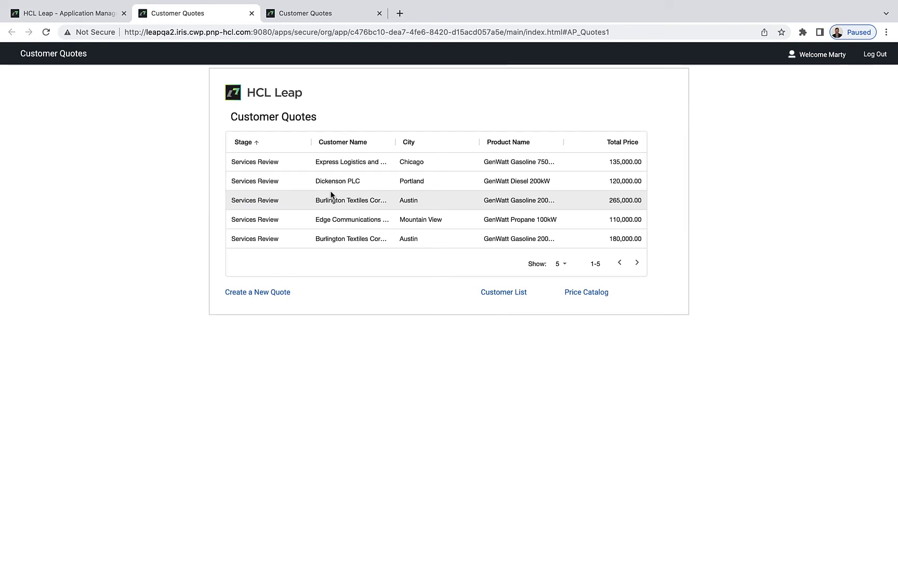
{"action": "left_click", "coordinate": [271, 294]}
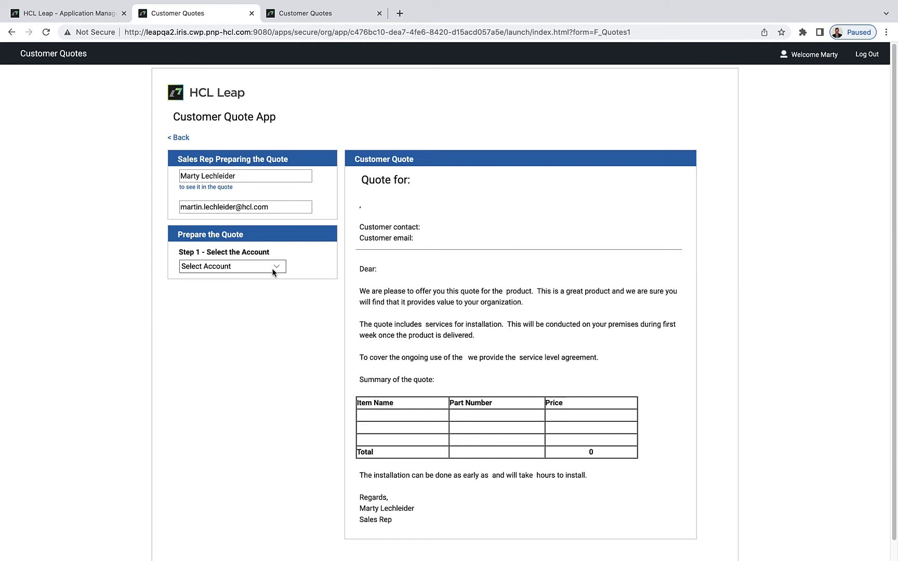
{"action": "left_click", "coordinate": [272, 269]}
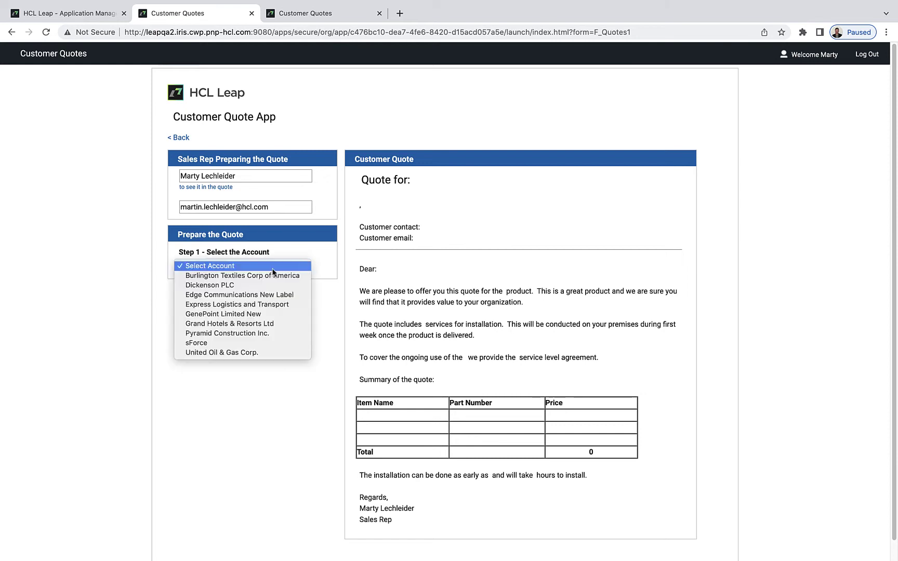
{"action": "left_click", "coordinate": [261, 295]}
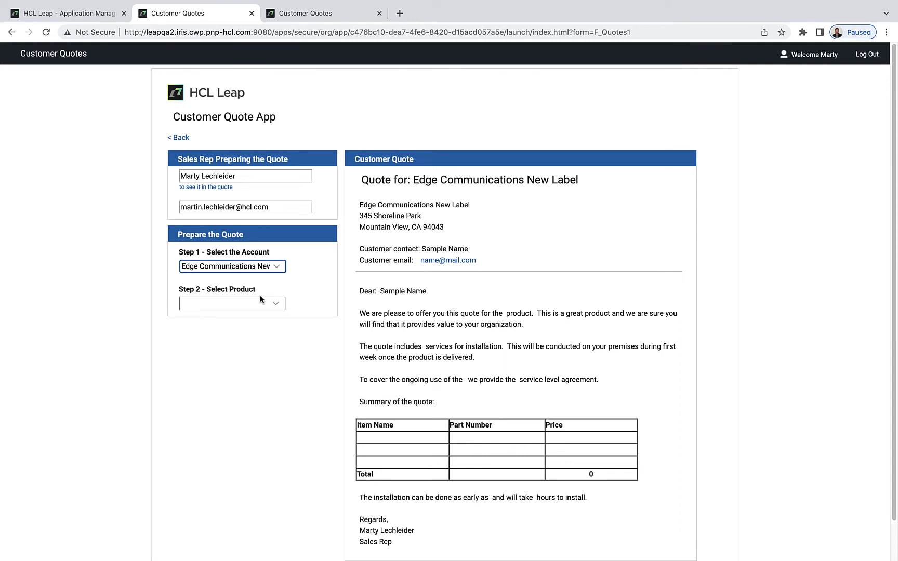
{"action": "left_click", "coordinate": [265, 270]}
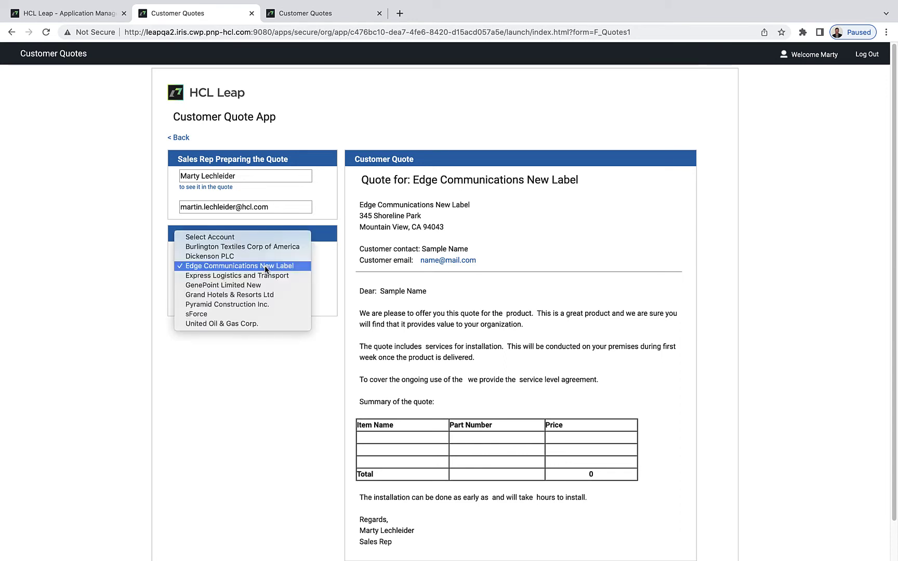
{"action": "left_click", "coordinate": [258, 295]}
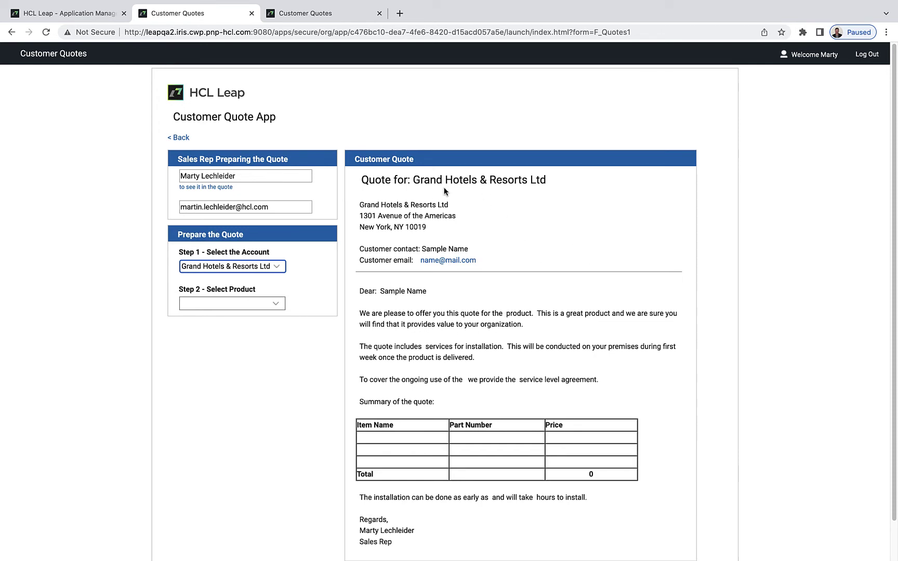
Fill the quote with product GenWatt Gasoline 300kW, Installation: Industrial - Low and service level SLA: Bronze
{"action": "left_click", "coordinate": [232, 306]}
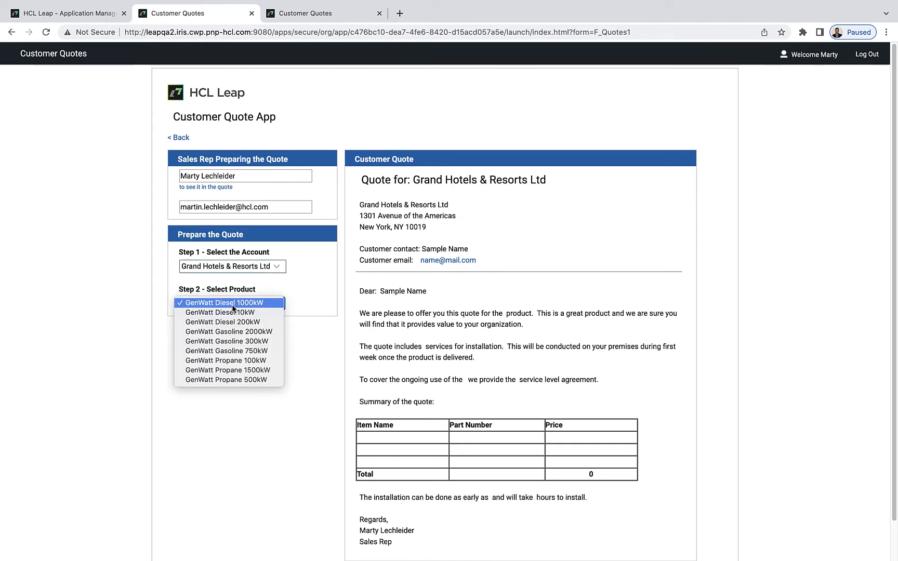
{"action": "left_click", "coordinate": [232, 347]}
{"action": "left_click", "coordinate": [235, 353]}
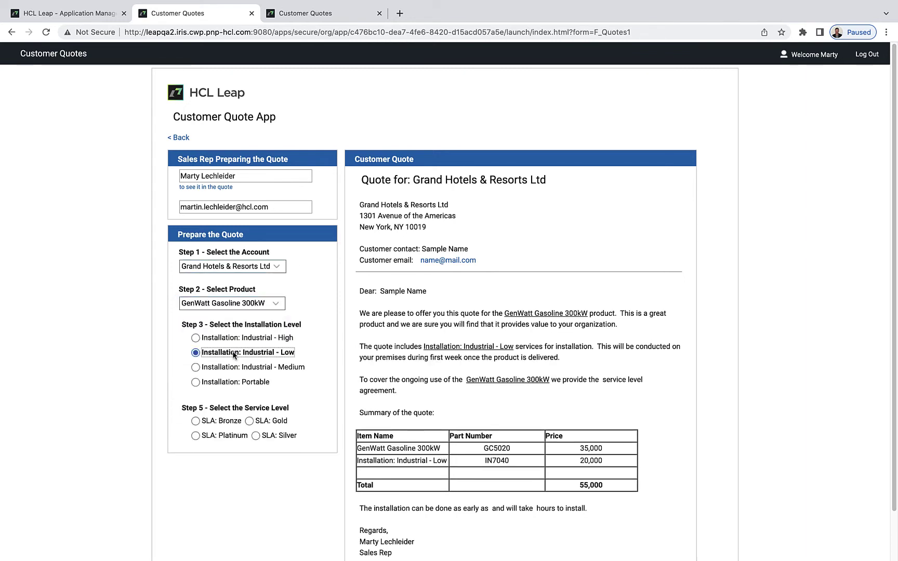
{"action": "left_click", "coordinate": [226, 420]}
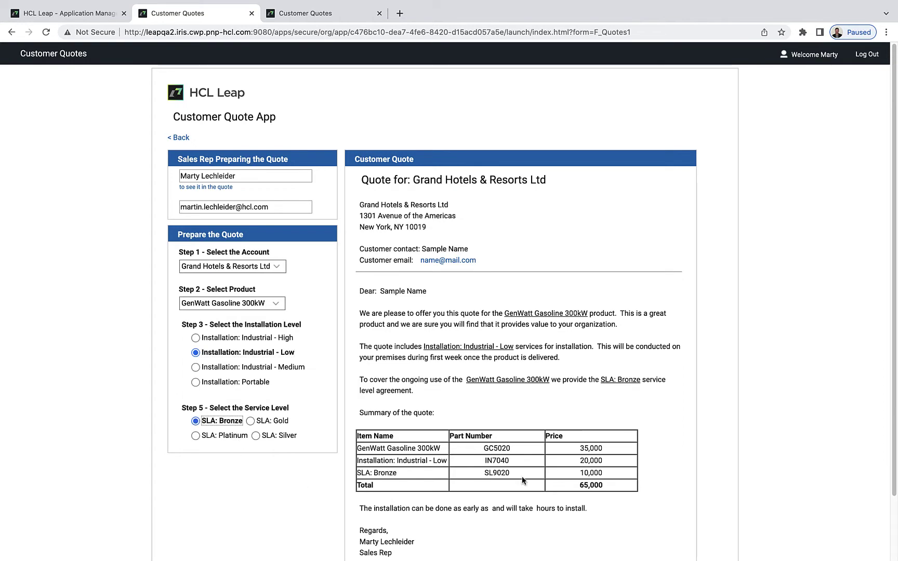
{"action": "scroll", "coordinate": [523, 479], "scroll_direction": "down", "scroll_amount": 3}
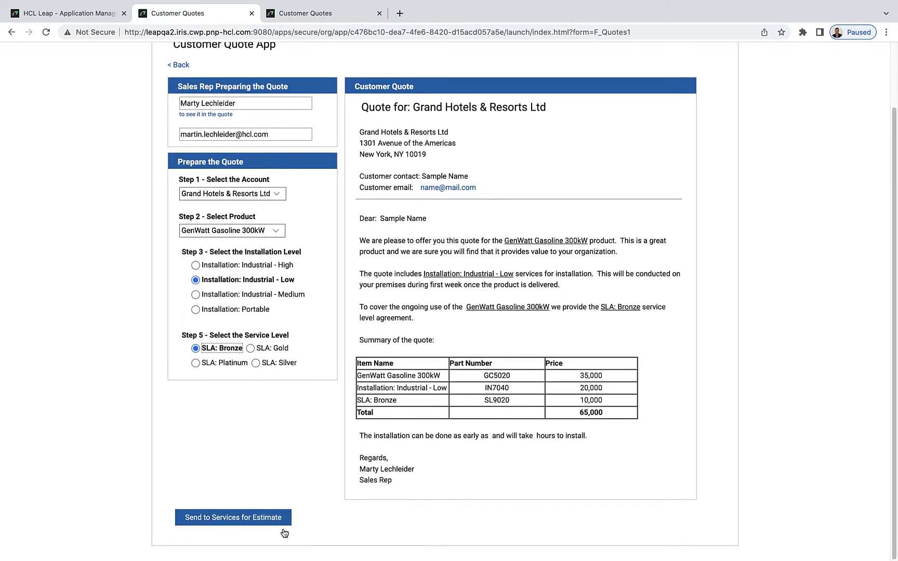
{"action": "left_click", "coordinate": [210, 517]}
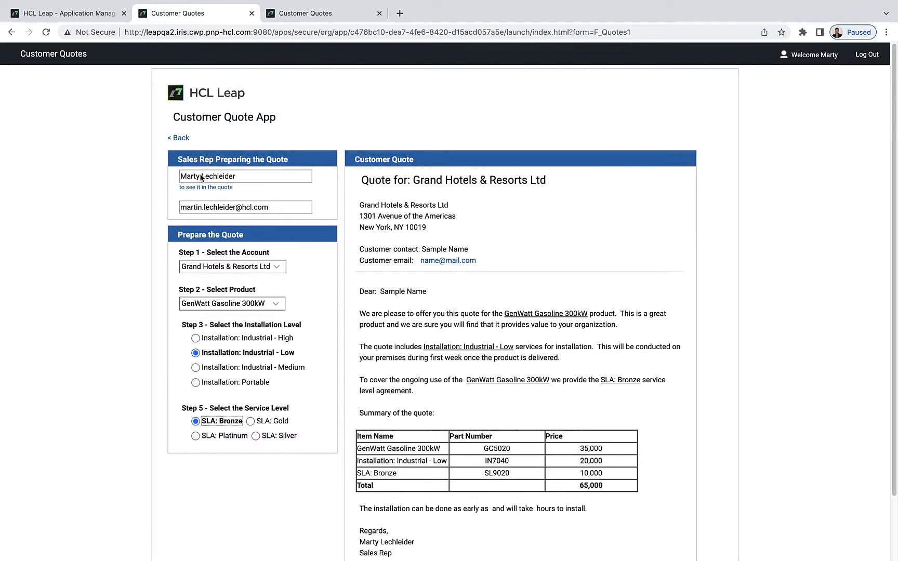
Leave the quote form, view the Customer List and the Price Catalog pages, and return to the Customer Quotes list
{"action": "left_click", "coordinate": [181, 137]}
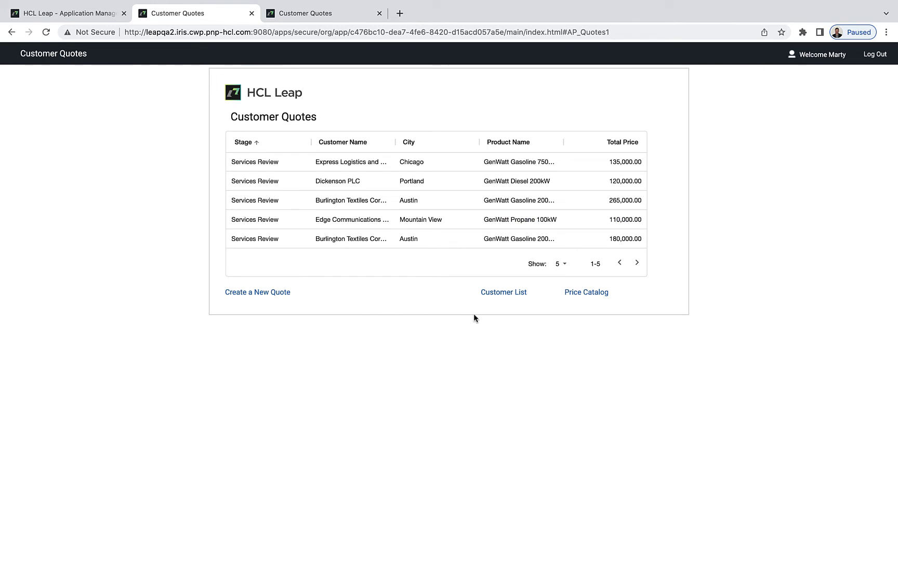
{"action": "left_click", "coordinate": [509, 295]}
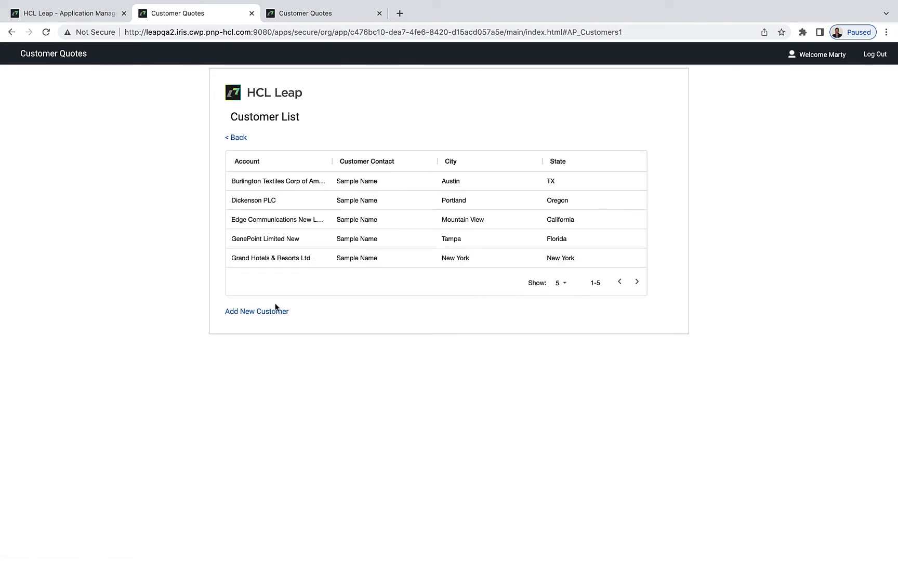
{"action": "left_click", "coordinate": [238, 138]}
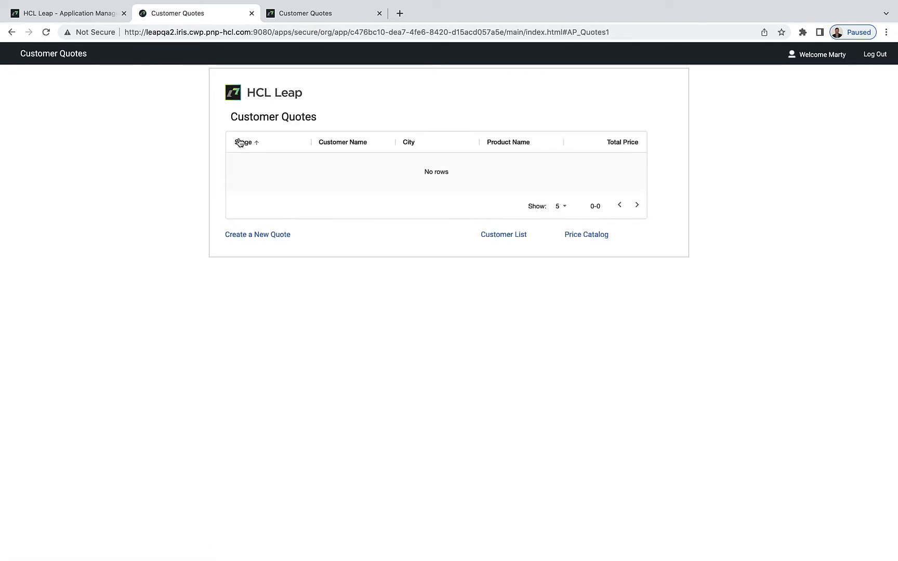
{"action": "left_click", "coordinate": [591, 294]}
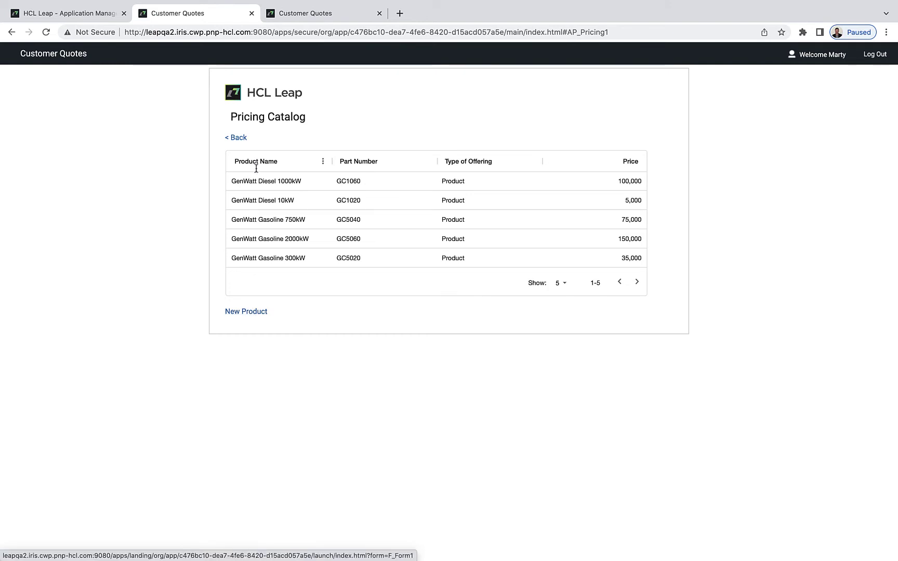
{"action": "left_click", "coordinate": [237, 139]}
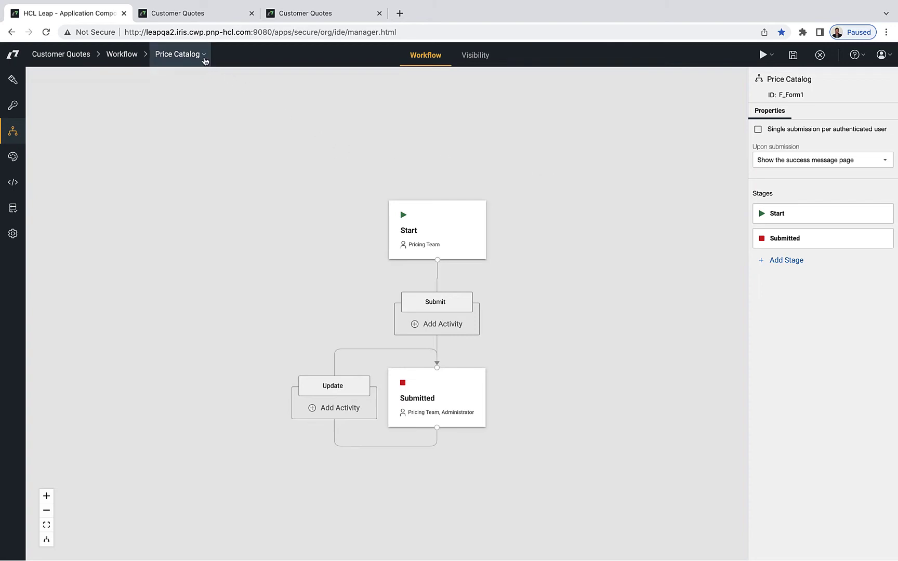
View the Accounts form's workflow in the Customer Quotes editor, and return to the Price Catalog workflow
{"action": "left_click", "coordinate": [204, 58]}
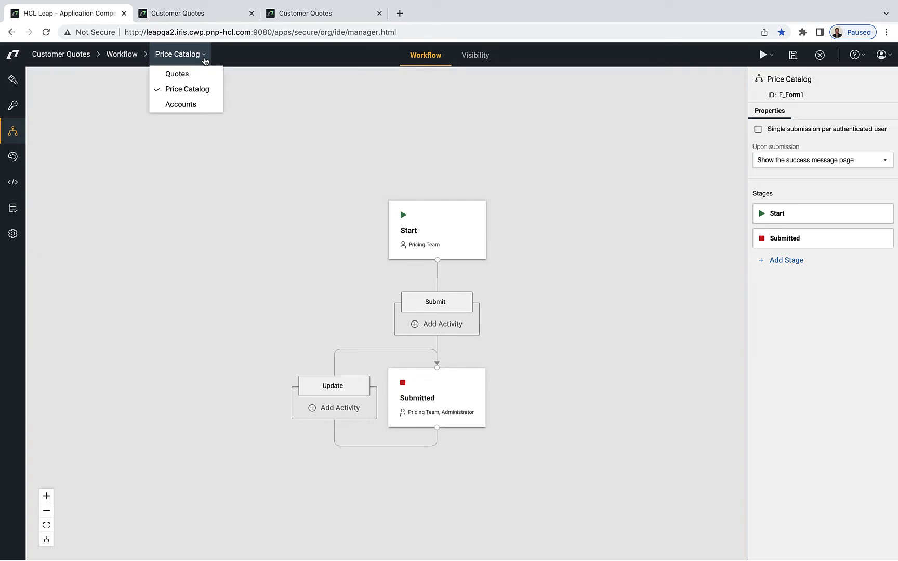
{"action": "left_click", "coordinate": [181, 105]}
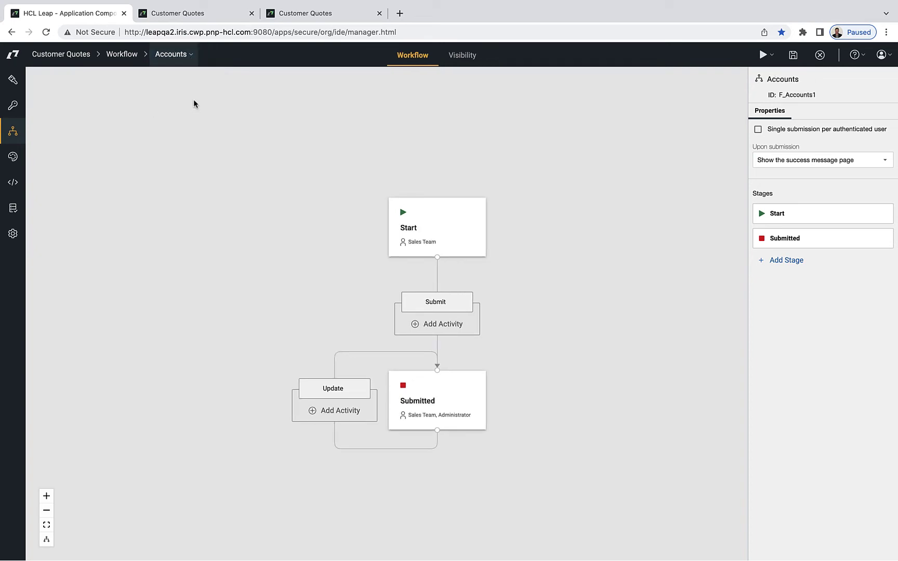
{"action": "left_click", "coordinate": [191, 61]}
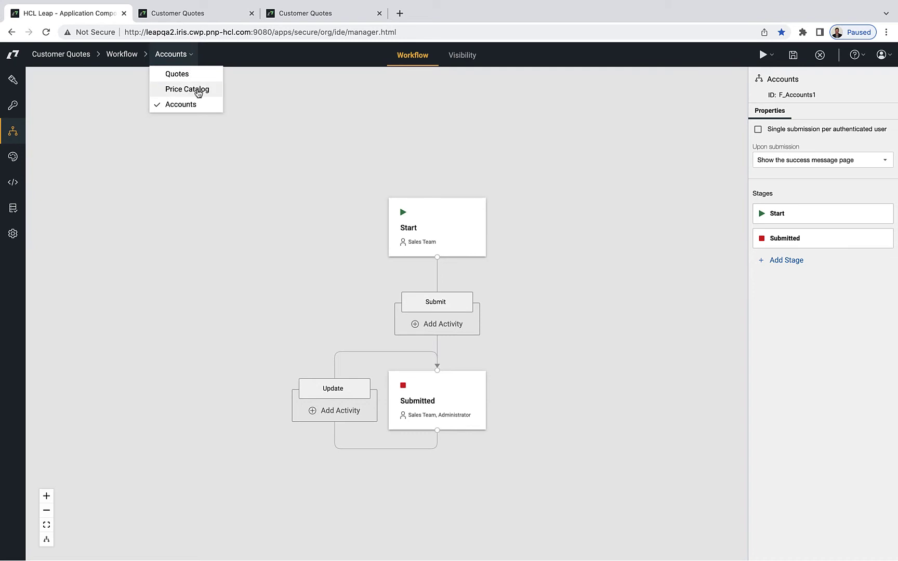
{"action": "left_click", "coordinate": [197, 91]}
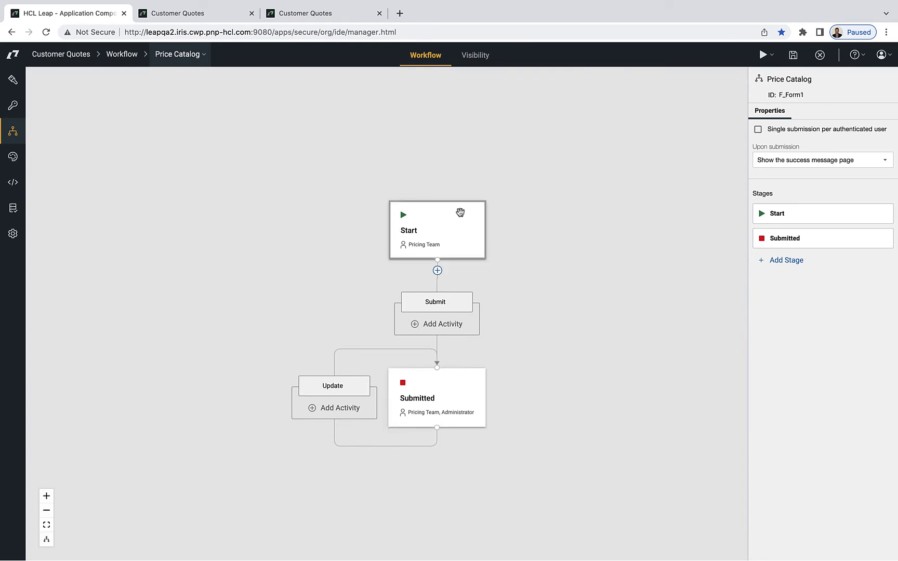
Examine the role permissions of the Start and Submitted stages in the Price Catalog workflow
{"action": "left_click", "coordinate": [460, 212]}
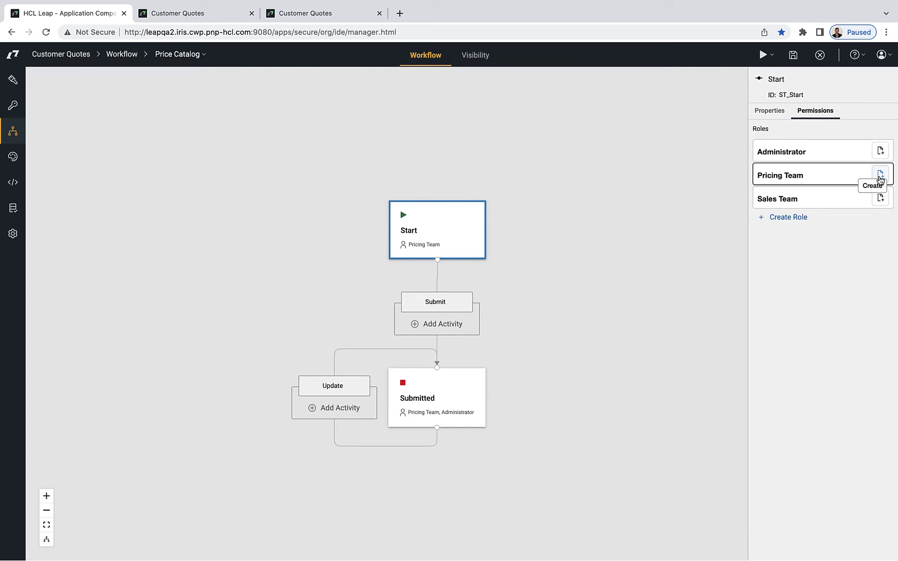
{"action": "left_click", "coordinate": [880, 177]}
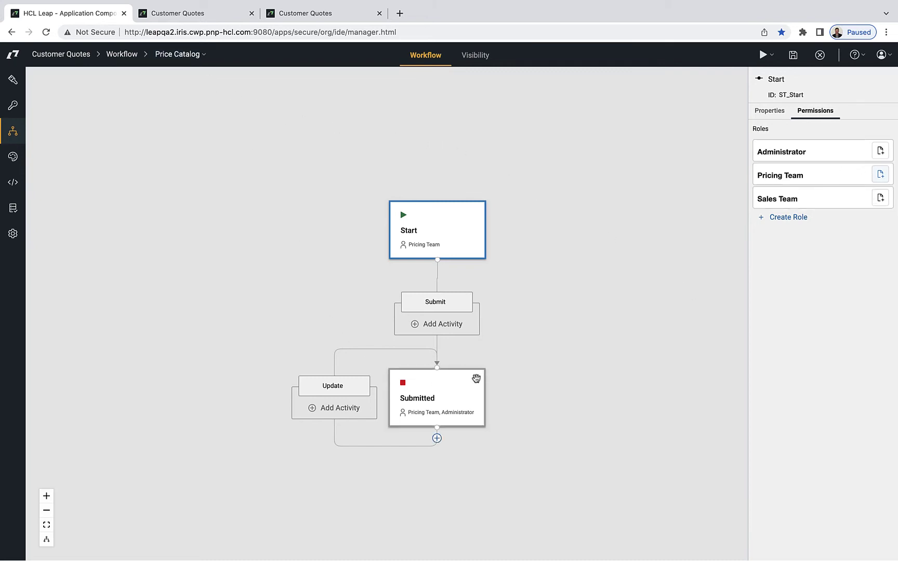
{"action": "left_click", "coordinate": [475, 380]}
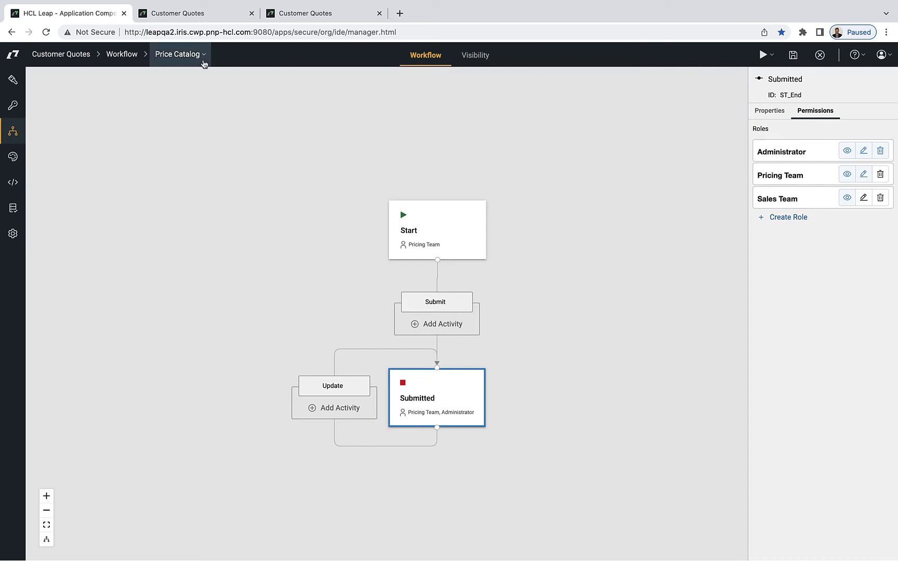
Switch to the Accounts workflow and examine the role permissions of its Start and Submitted stages
{"action": "left_click", "coordinate": [202, 61]}
{"action": "left_click", "coordinate": [188, 107]}
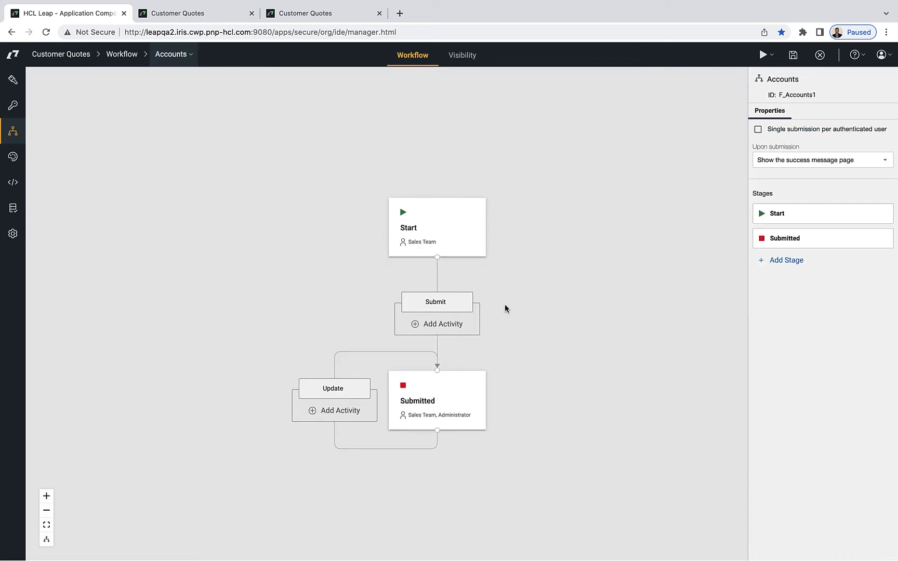
{"action": "left_click", "coordinate": [438, 206]}
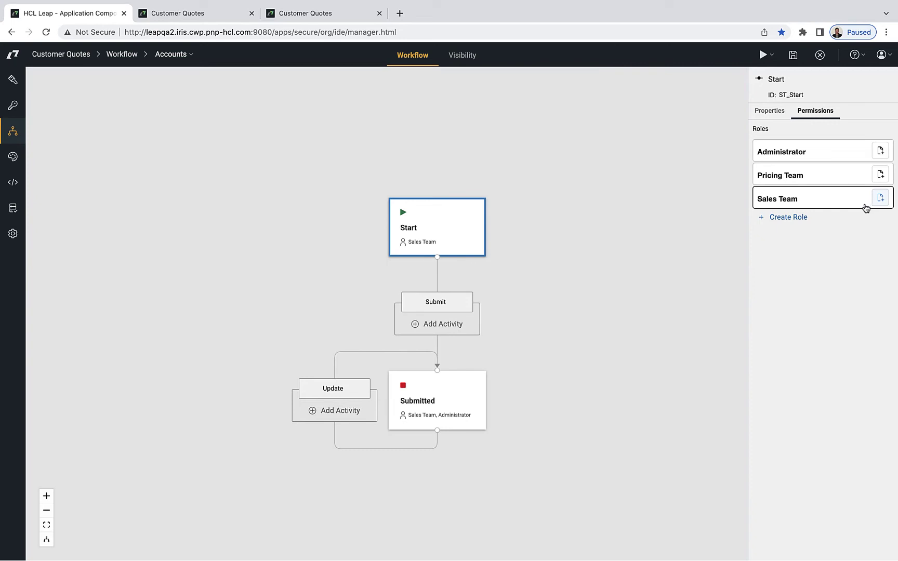
{"action": "left_click", "coordinate": [470, 386]}
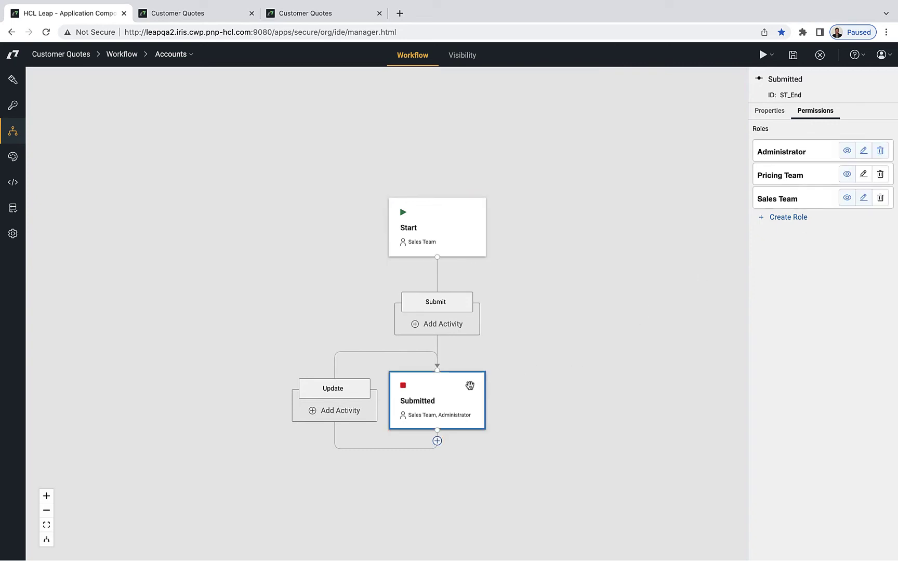
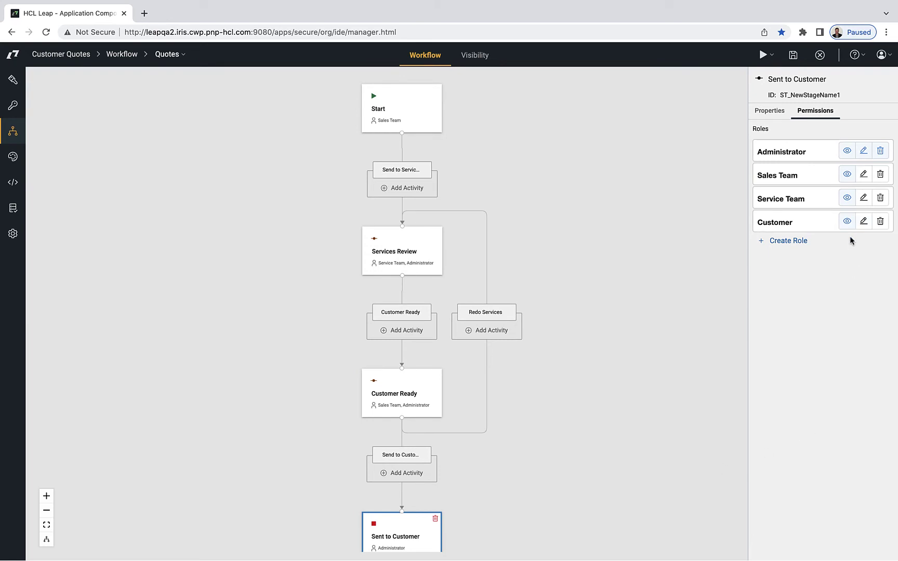
Create a new role from the permissions of the Quotes workflow's Start stage and open its name for editing
{"action": "left_click", "coordinate": [543, 170]}
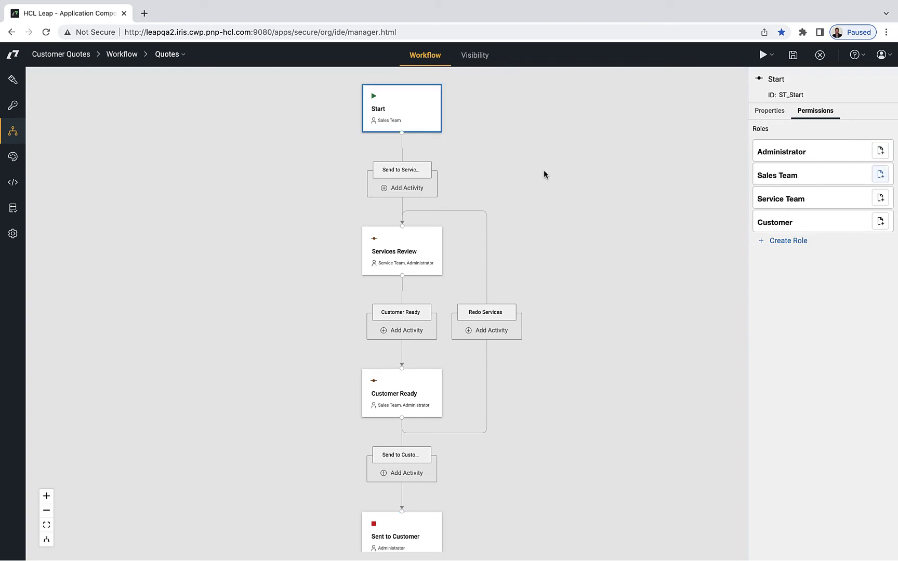
{"action": "left_click", "coordinate": [794, 242]}
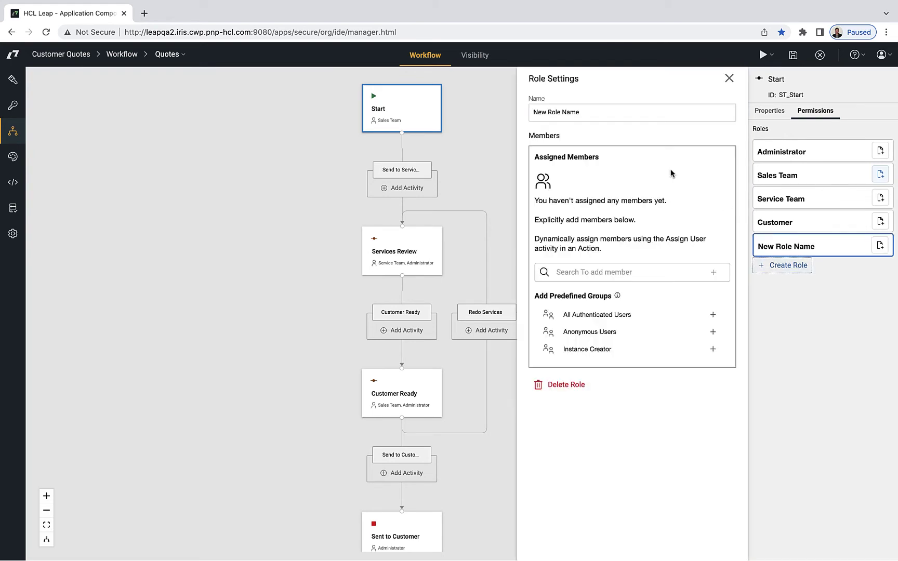
{"action": "left_click", "coordinate": [627, 114]}
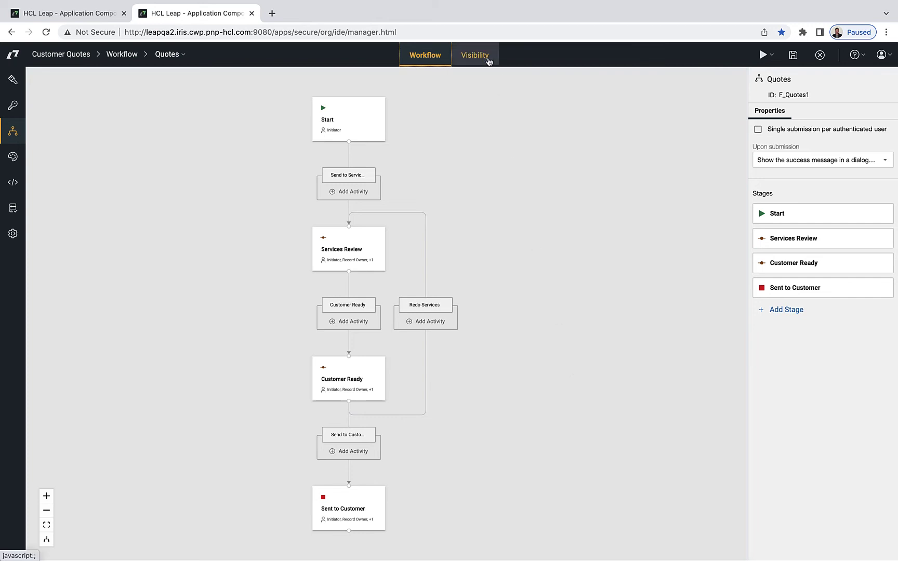
Examine the Quotes form's visibility settings for the Start stage and switch to the Services Review stage
{"action": "left_click", "coordinate": [486, 61]}
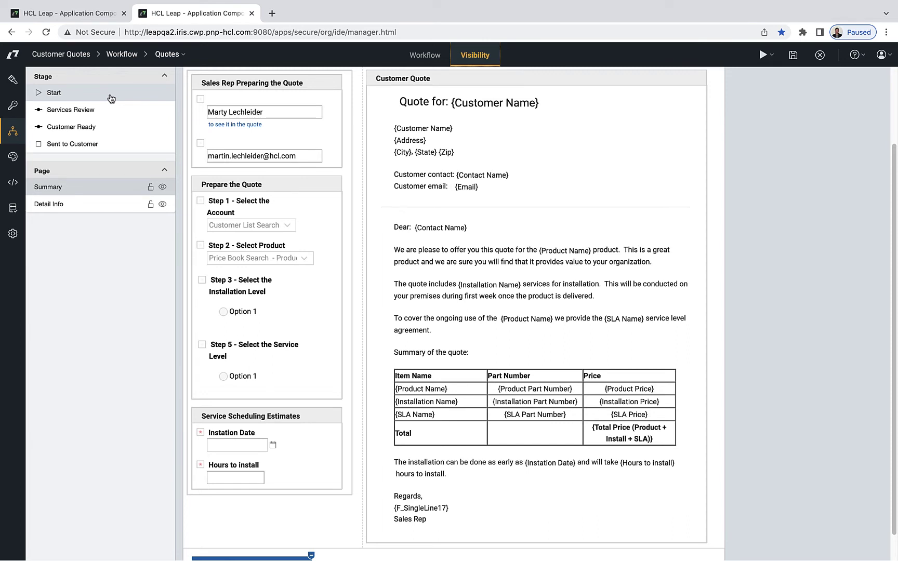
{"action": "mouse_move", "coordinate": [347, 133]}
{"action": "left_click", "coordinate": [347, 78]}
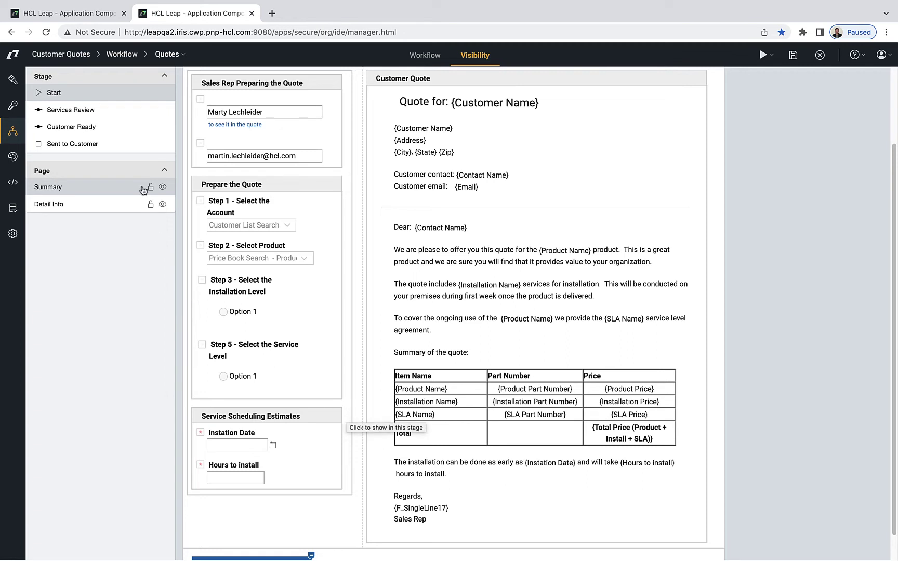
{"action": "left_click", "coordinate": [109, 114]}
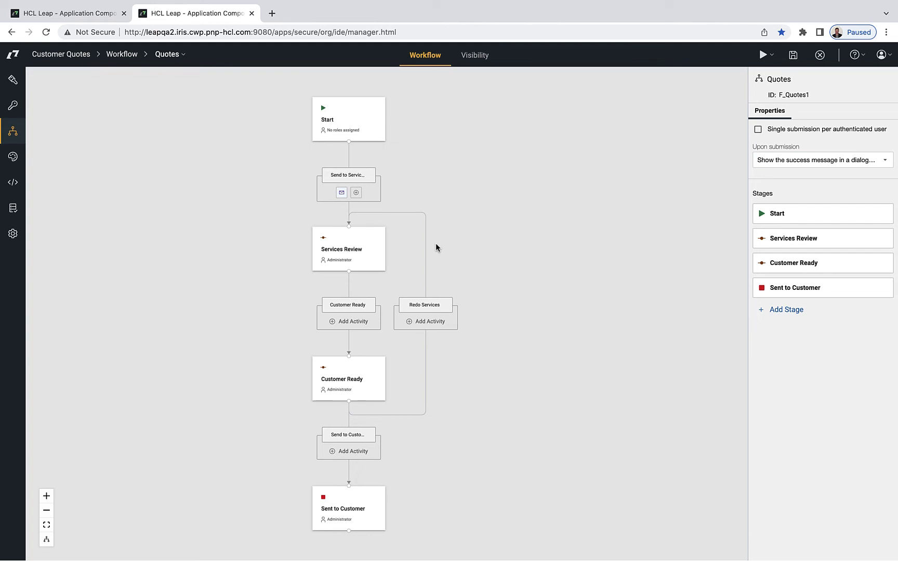
Add a Send an Email activity to the Send to Services for Estimate action and discard it
{"action": "left_click", "coordinate": [356, 193]}
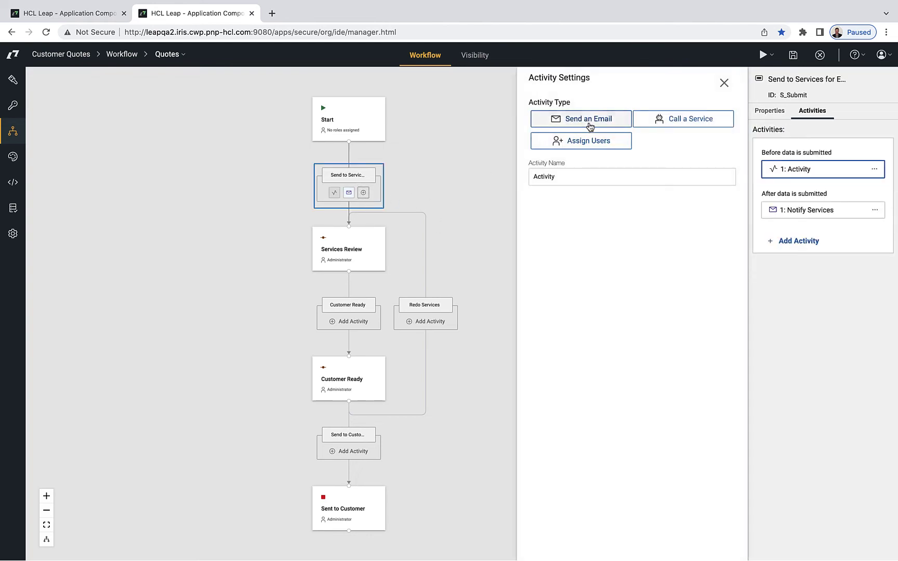
{"action": "left_click", "coordinate": [590, 123]}
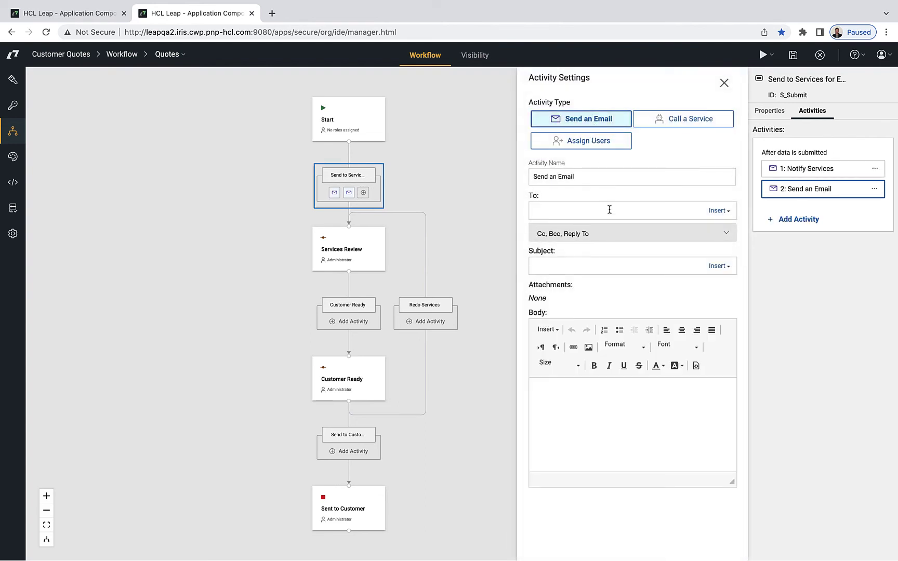
{"action": "left_click", "coordinate": [724, 83]}
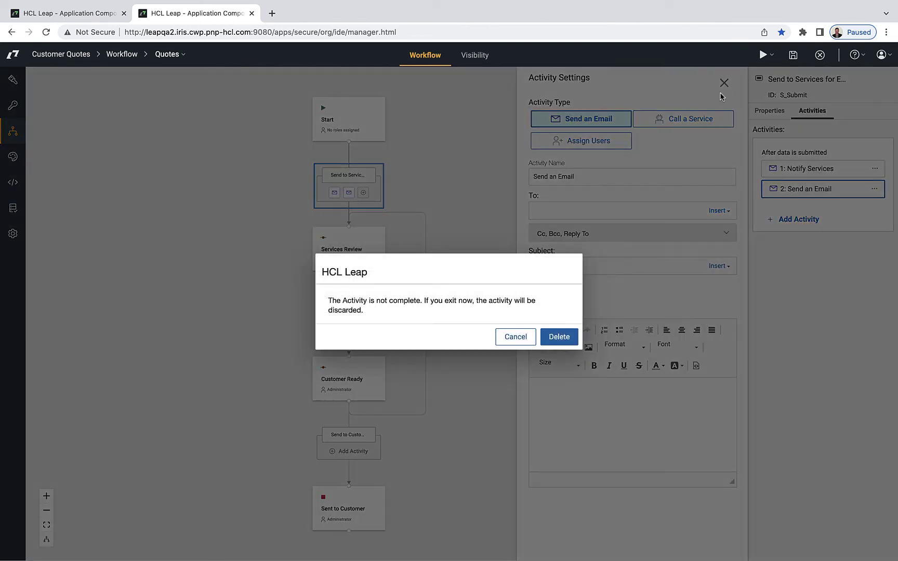
{"action": "left_click", "coordinate": [553, 341]}
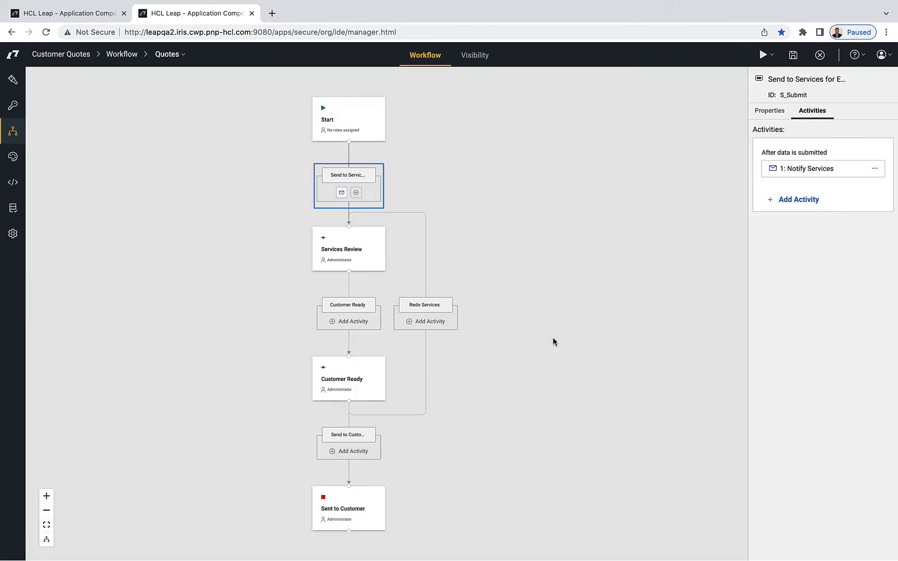
Examine the Notify Services email activity's settings and the roles available as its recipients
{"action": "left_click", "coordinate": [826, 173]}
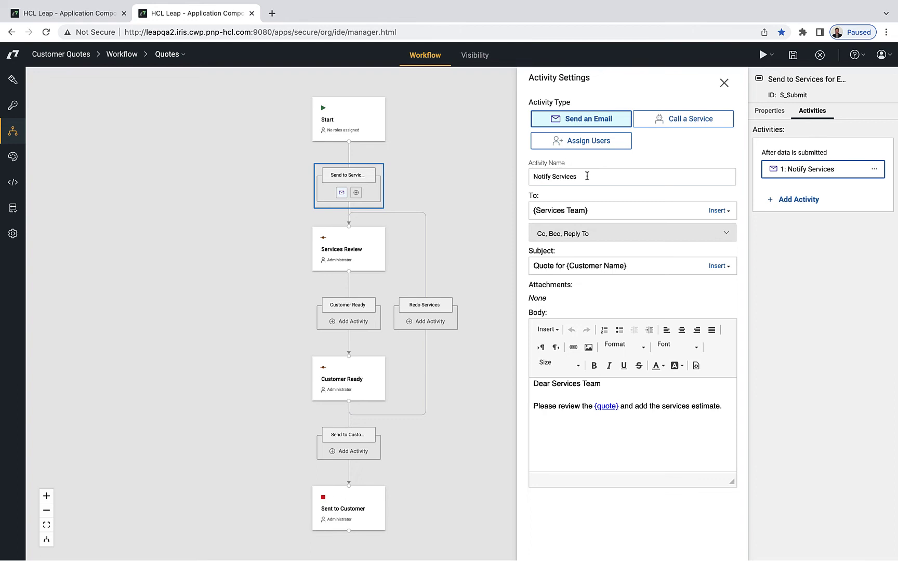
{"action": "left_click", "coordinate": [727, 212]}
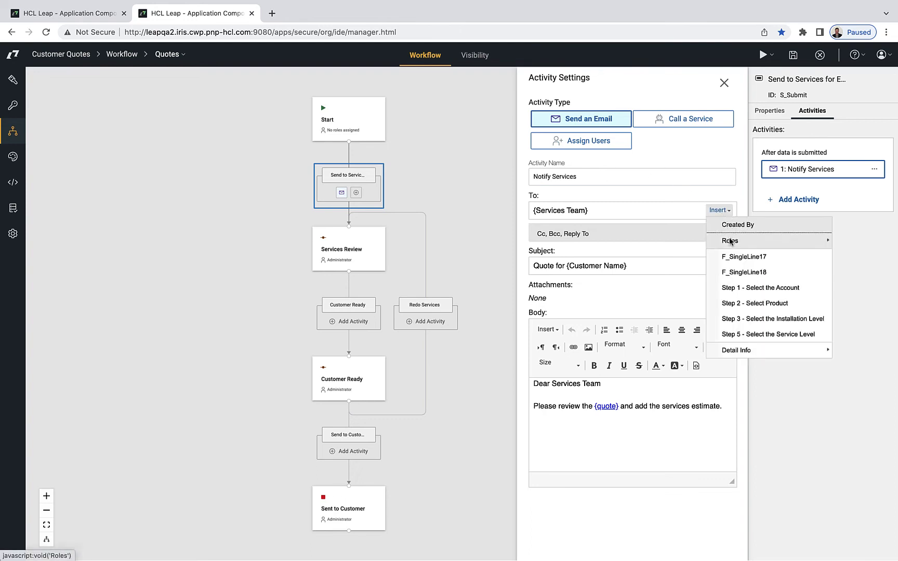
{"action": "mouse_move", "coordinate": [733, 241]}
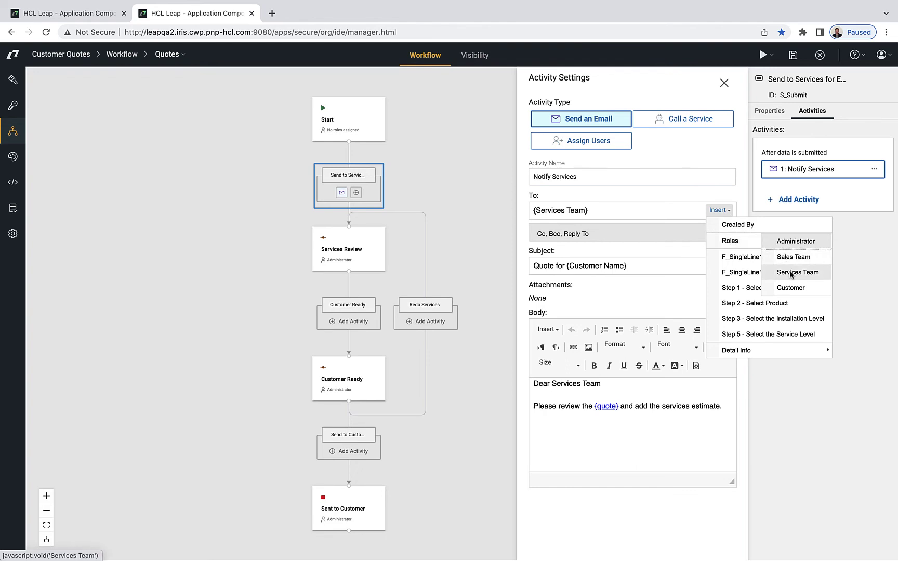
{"action": "left_click", "coordinate": [492, 270]}
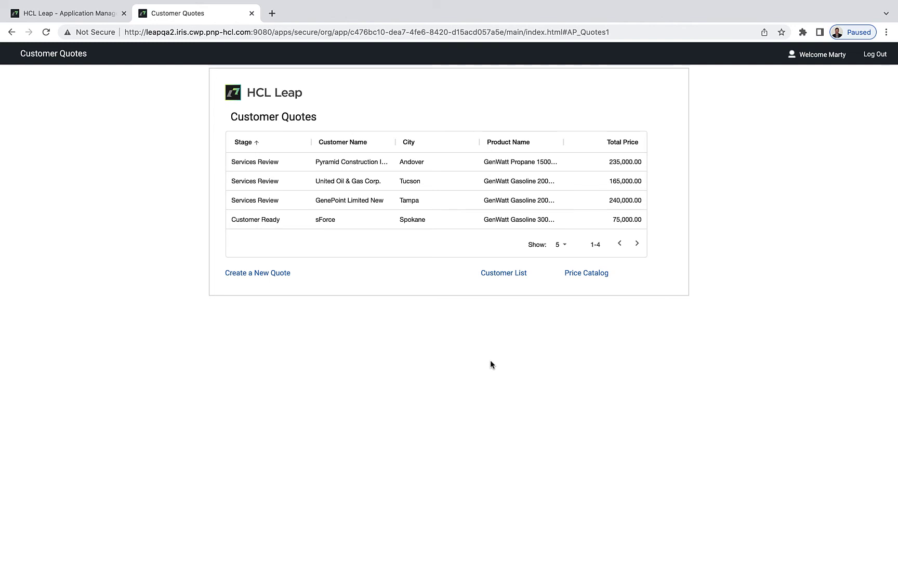
Create a new quote for the Dickenson PLC account with the GenWatt Propane 500kW product
{"action": "left_click", "coordinate": [274, 275]}
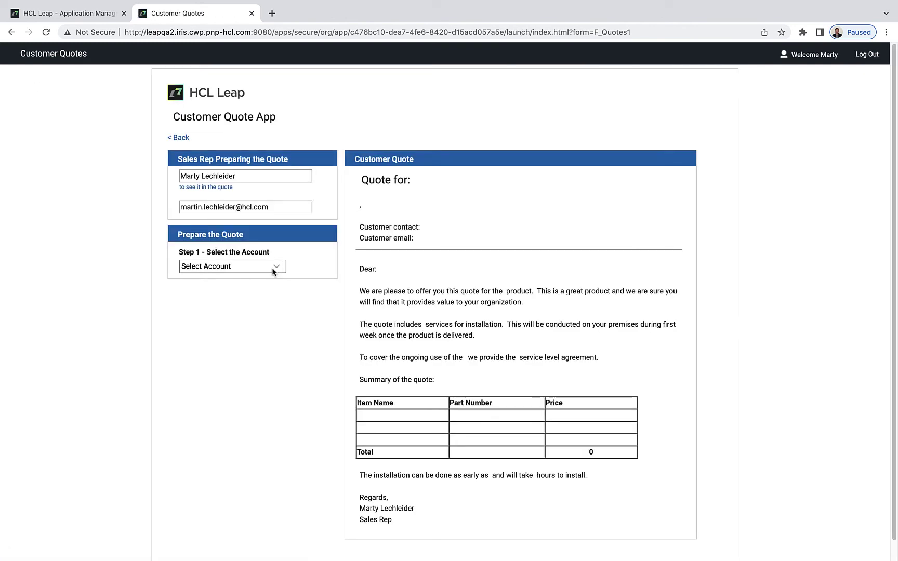
{"action": "left_click", "coordinate": [274, 269]}
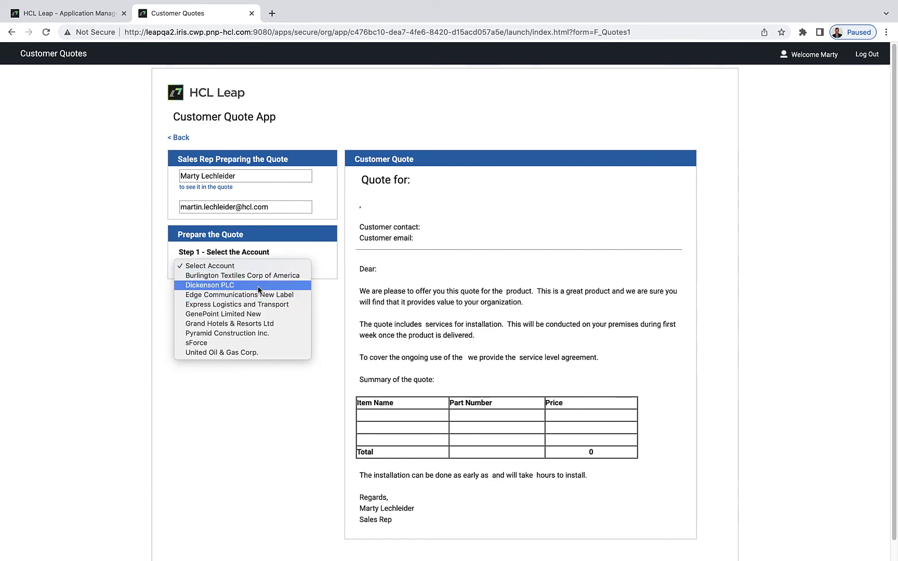
{"action": "left_click", "coordinate": [257, 286]}
{"action": "left_click", "coordinate": [245, 304]}
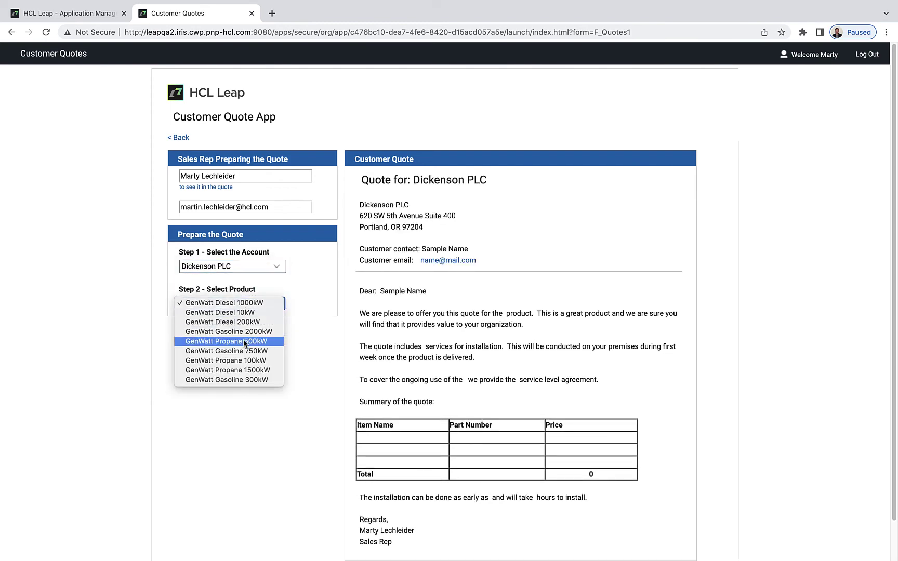
{"action": "left_click", "coordinate": [244, 340]}
Choose Installation: Industrial - Low and SLA: Platinum for the quote, and send it to Services for an estimate
{"action": "scroll", "coordinate": [232, 411], "scroll_direction": "down", "scroll_amount": 1}
{"action": "left_click", "coordinate": [224, 359]}
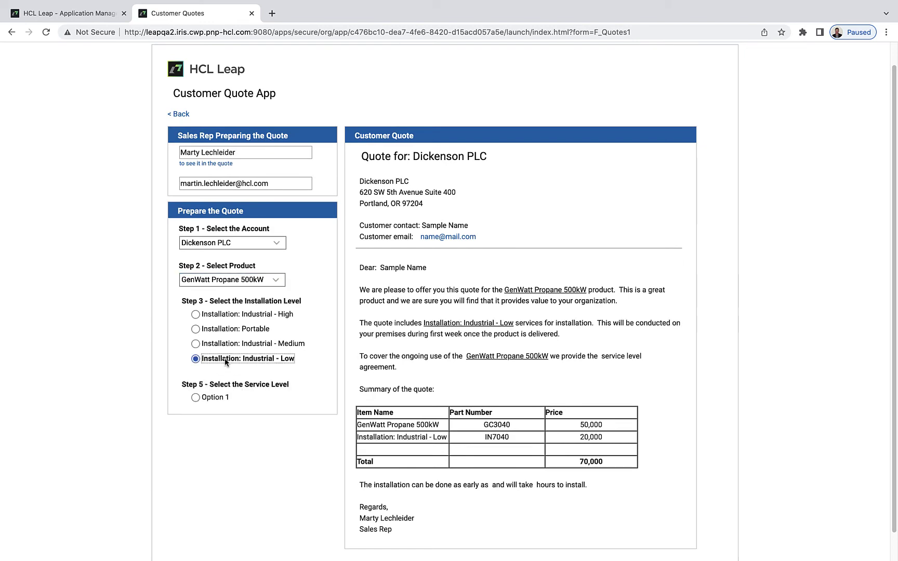
{"action": "scroll", "coordinate": [222, 397], "scroll_direction": "down", "scroll_amount": 1}
{"action": "left_click", "coordinate": [220, 383]}
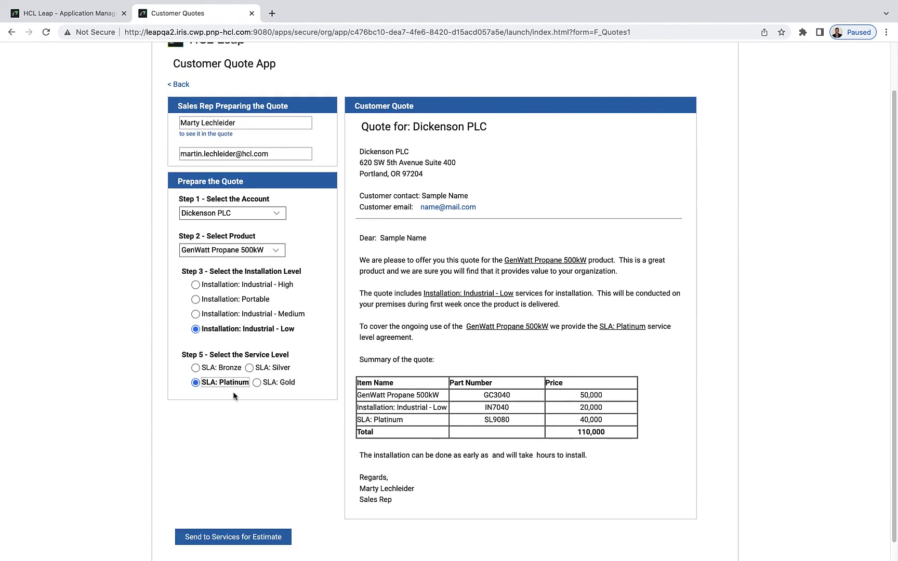
{"action": "left_click", "coordinate": [246, 539]}
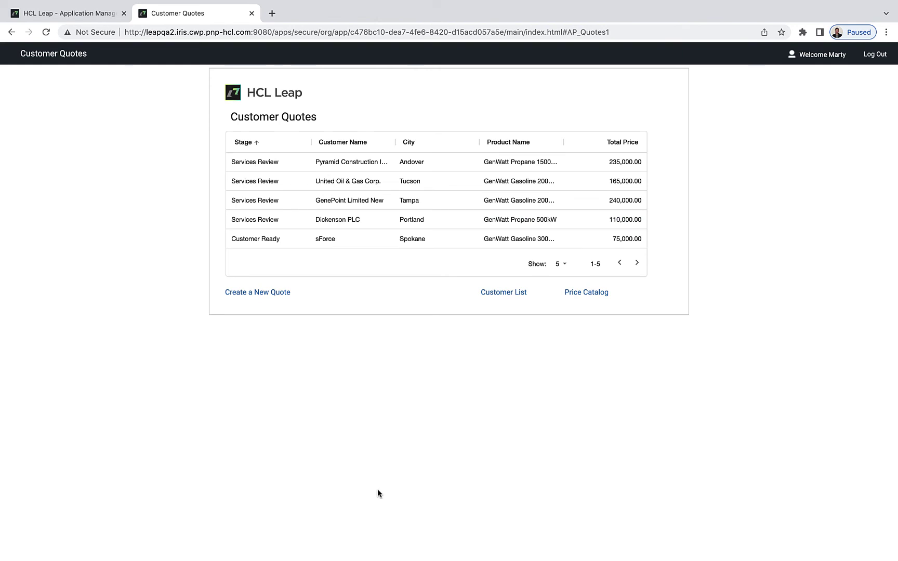
Open the submitted Dickenson PLC quote and set its installation date to 6/22/2022
{"action": "double_click", "coordinate": [287, 224]}
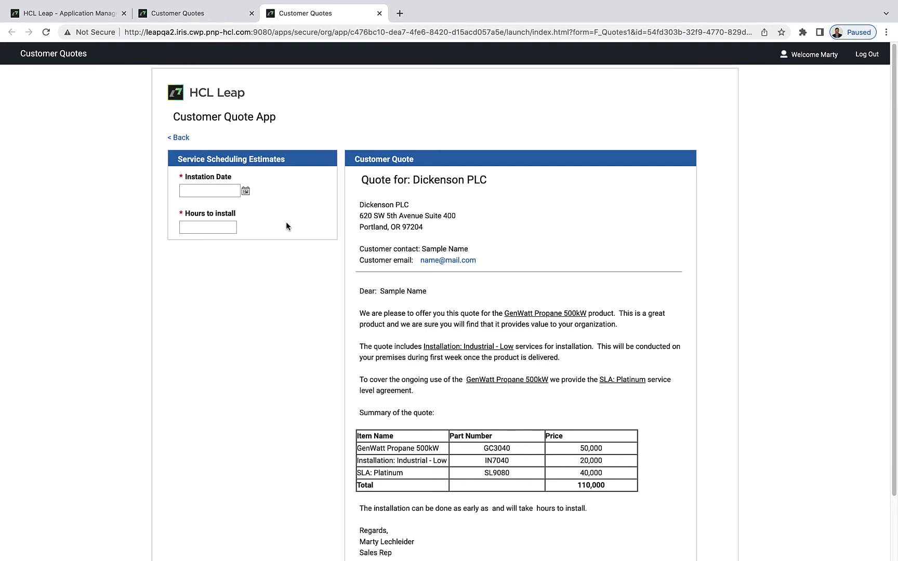
{"action": "left_click", "coordinate": [245, 192]}
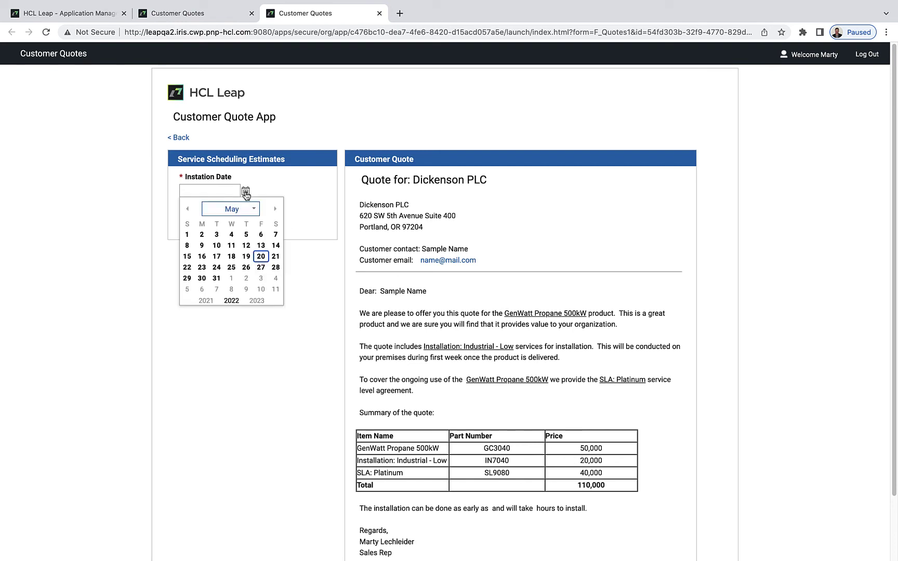
{"action": "left_click", "coordinate": [275, 209]}
{"action": "left_click", "coordinate": [237, 268]}
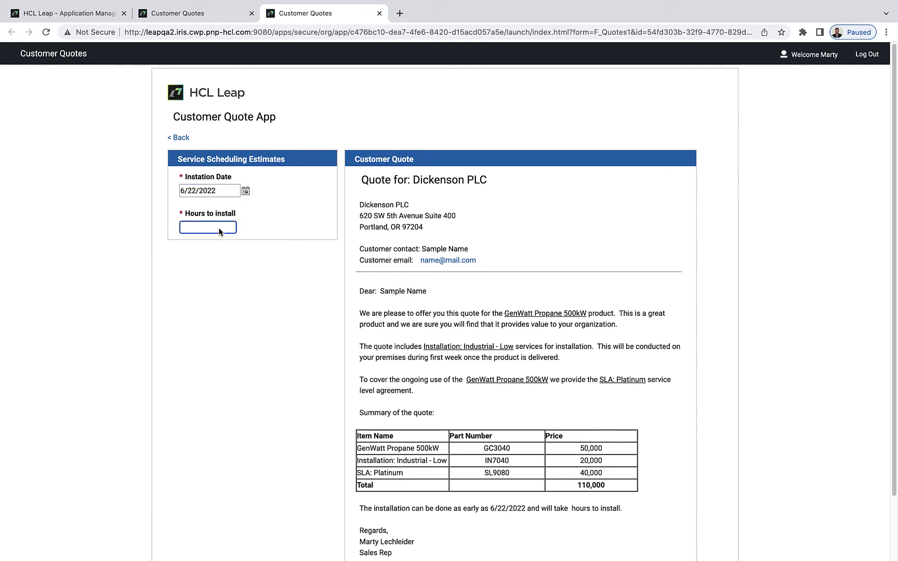
Set the hours to install to 6 and submit the quote as Customer Ready
{"action": "type", "text": "6"}
{"action": "left_click", "coordinate": [248, 323]}
{"action": "scroll", "coordinate": [248, 323], "scroll_direction": "down", "scroll_amount": 2}
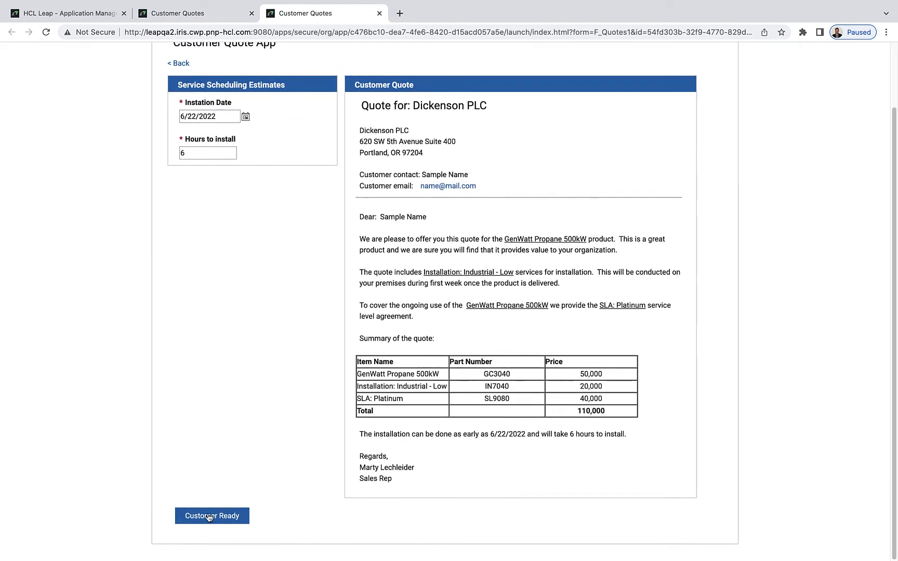
{"action": "left_click", "coordinate": [209, 516]}
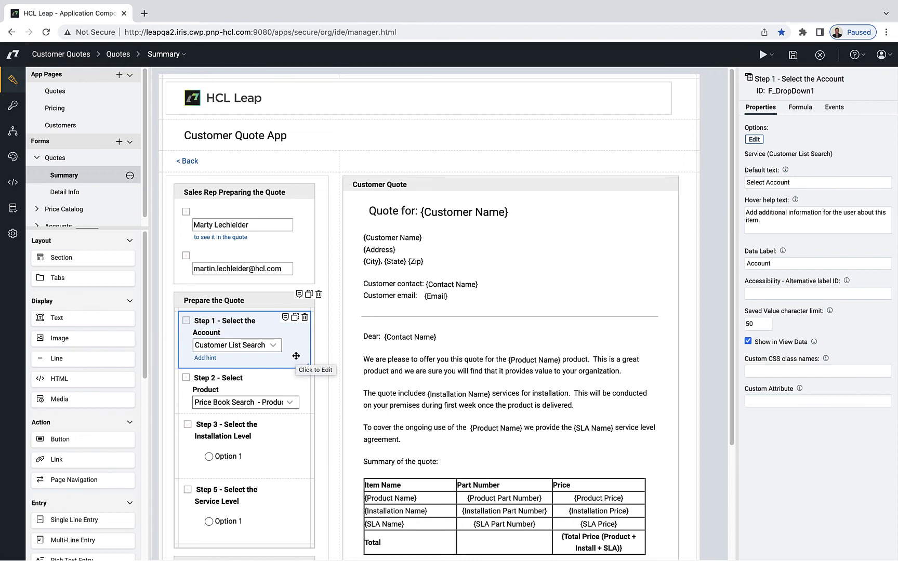
Examine the service configuration behind the Step 1 account drop-down's options, including its selected service, inputs and outputs
{"action": "left_click", "coordinate": [758, 145]}
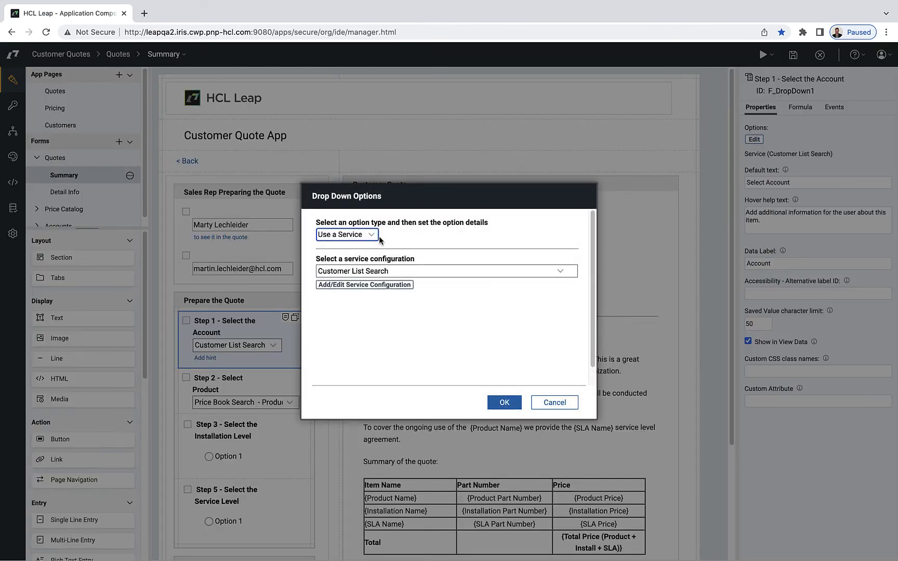
{"action": "left_click", "coordinate": [377, 286]}
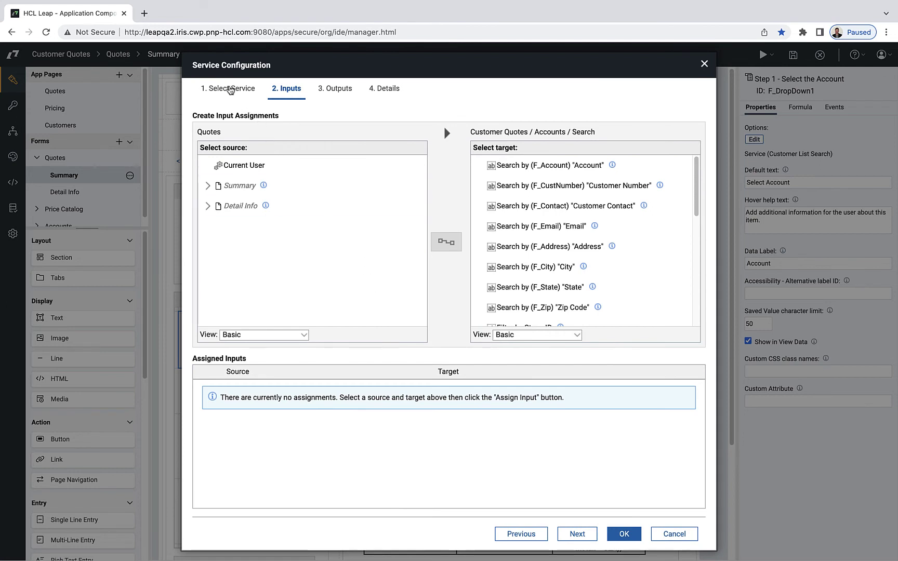
{"action": "left_click", "coordinate": [230, 89]}
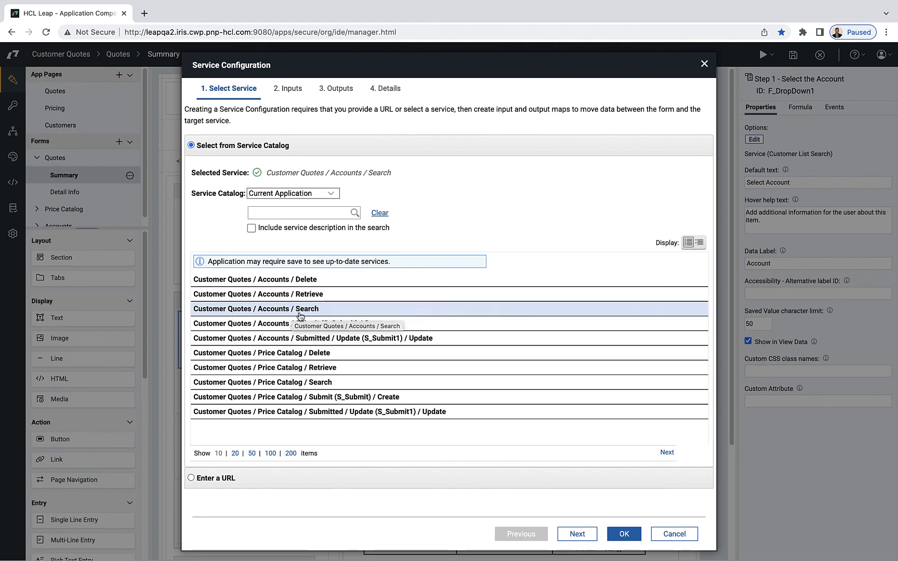
{"action": "left_click", "coordinate": [289, 90]}
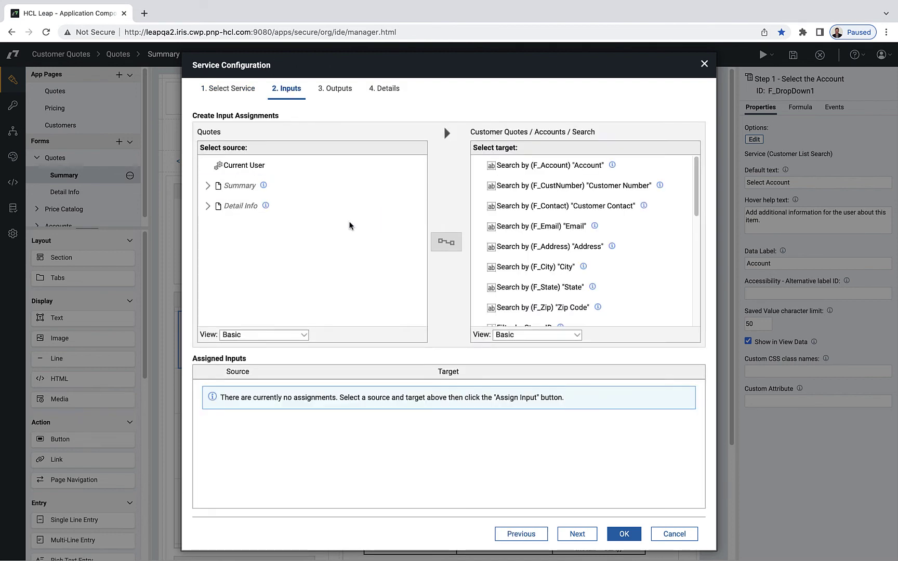
{"action": "left_click", "coordinate": [341, 91]}
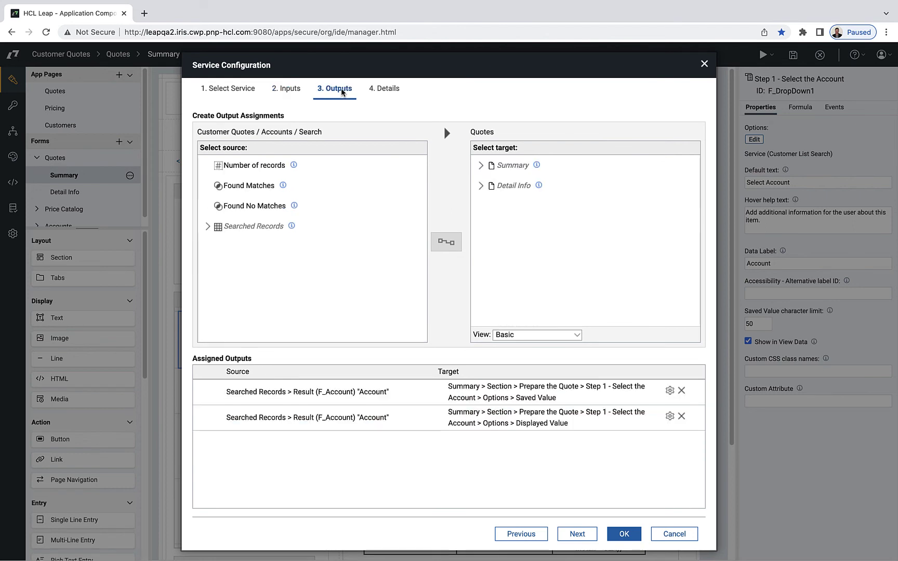
Examine the output mapping's Searched Records source fields and the target fields under Prepare the Quote for the account drop-down
{"action": "left_click", "coordinate": [207, 226]}
{"action": "scroll", "coordinate": [279, 277], "scroll_direction": "down", "scroll_amount": 1}
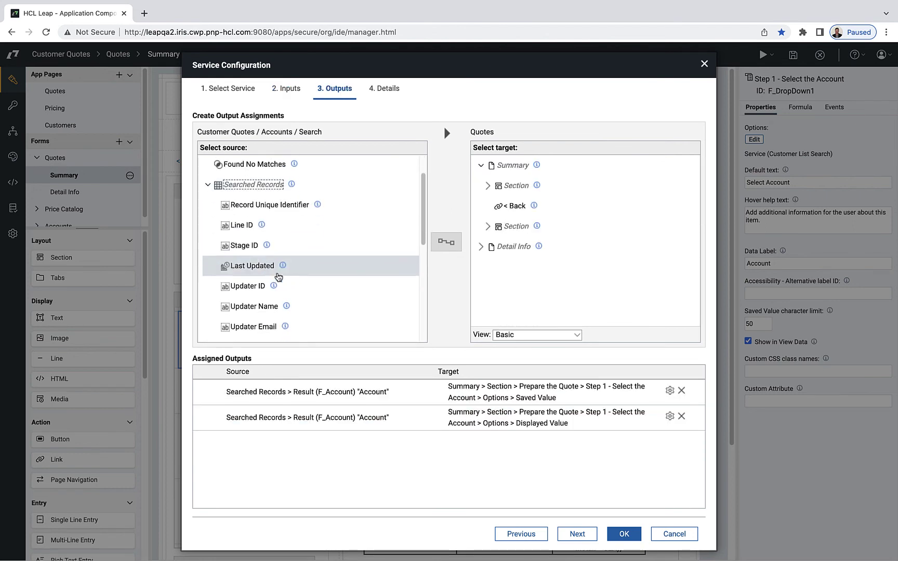
{"action": "scroll", "coordinate": [279, 276], "scroll_direction": "down", "scroll_amount": 3}
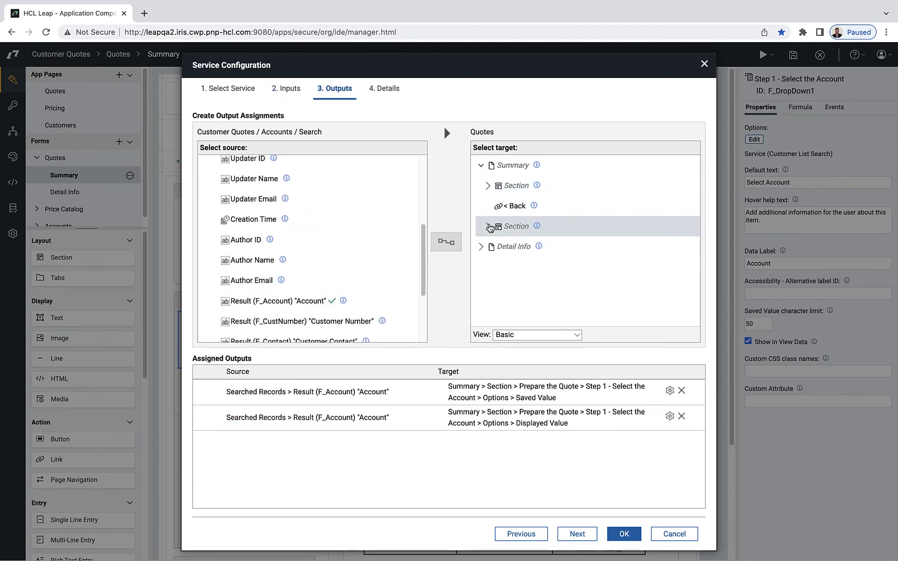
{"action": "left_click", "coordinate": [489, 226]}
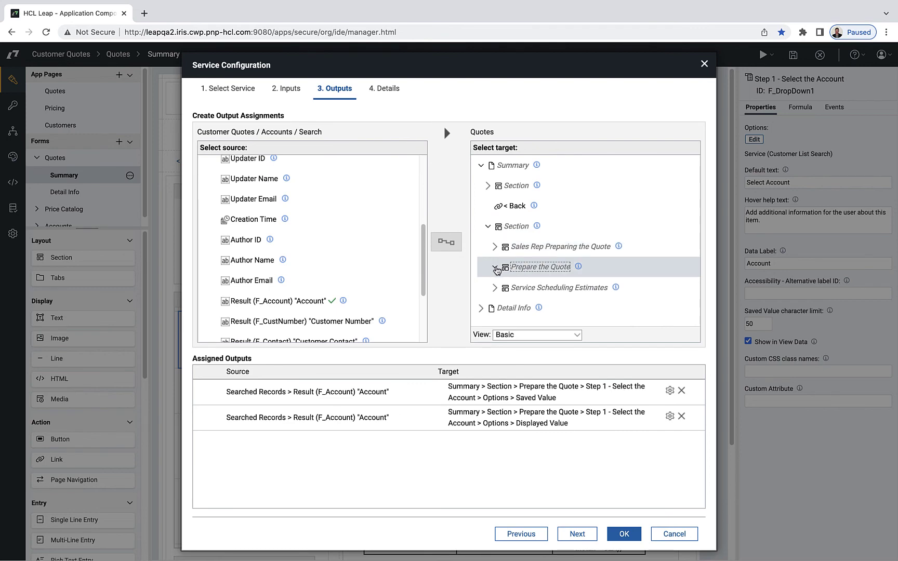
{"action": "left_click", "coordinate": [495, 266]}
{"action": "scroll", "coordinate": [504, 260], "scroll_direction": "down", "scroll_amount": 1}
{"action": "left_click", "coordinate": [502, 254]}
{"action": "scroll", "coordinate": [571, 268], "scroll_direction": "down", "scroll_amount": 2}
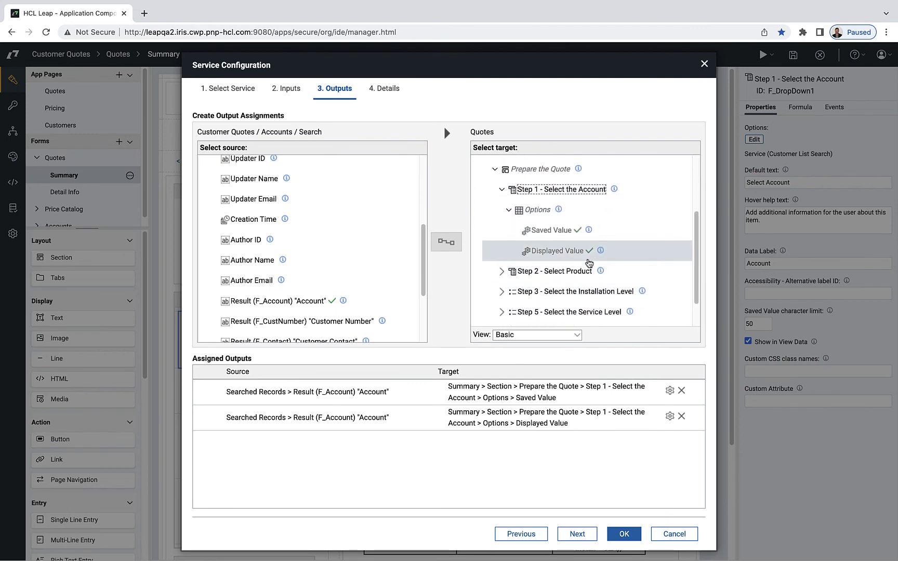
Examine the onItemChange event's Get Details for Selected Customer service on the Step 1 account drop-down, including its selected service and input source fields
{"action": "key", "text": "Return"}
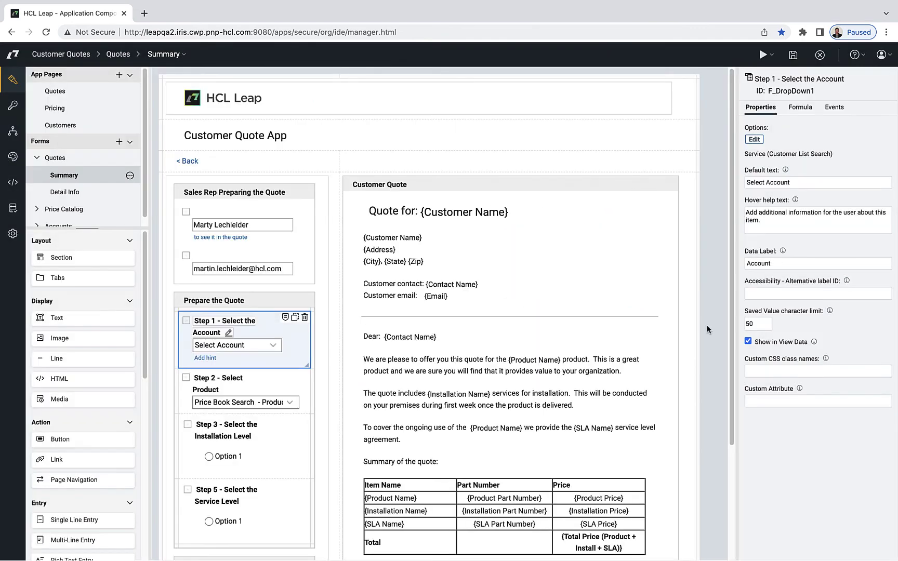
{"action": "left_click", "coordinate": [834, 108]}
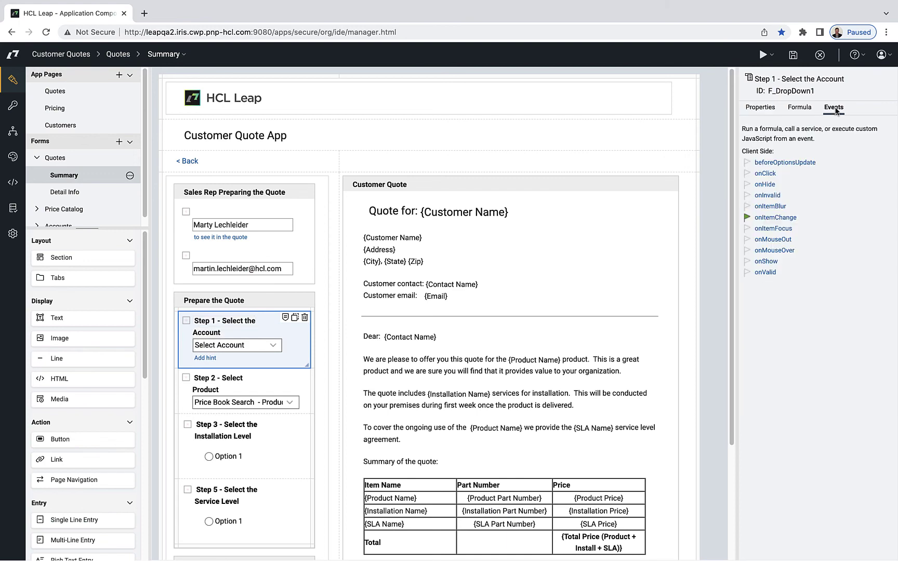
{"action": "left_click", "coordinate": [784, 218]}
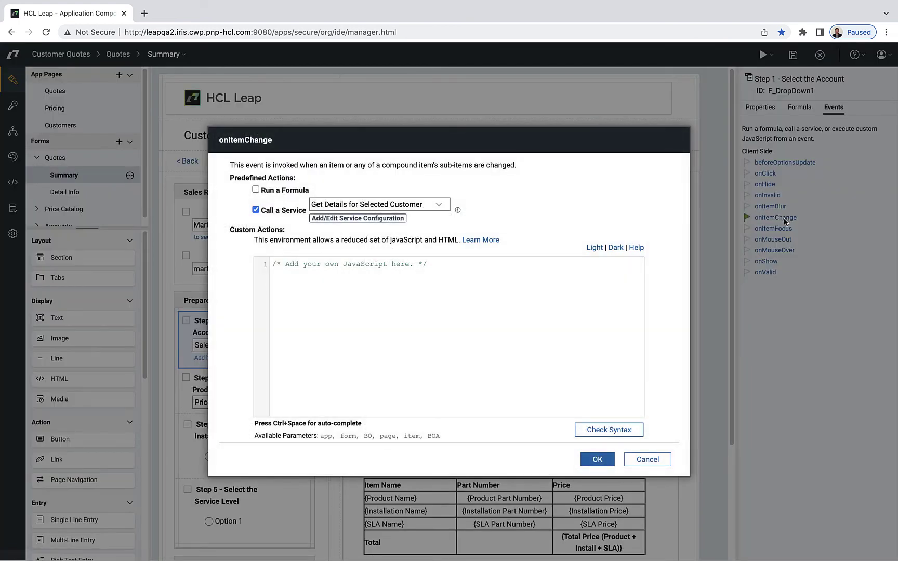
{"action": "left_click", "coordinate": [394, 219]}
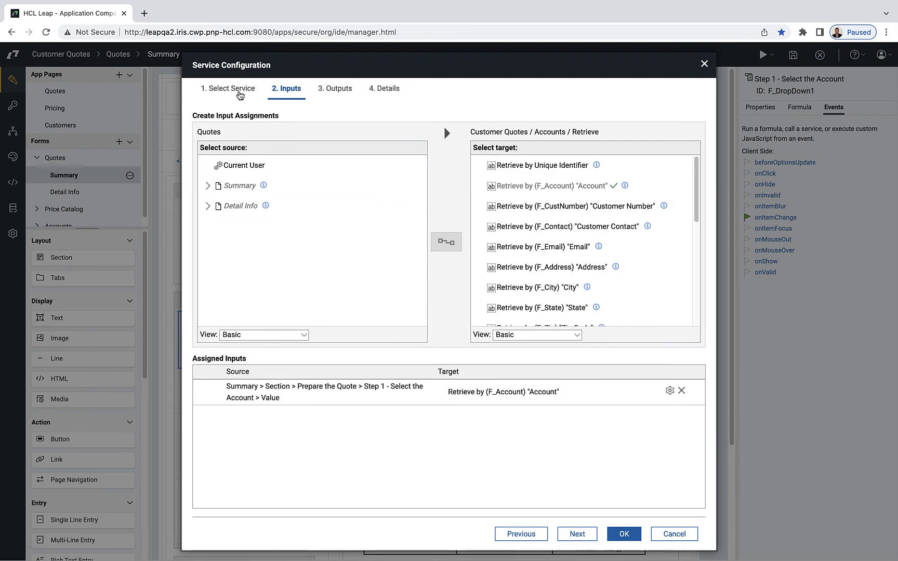
{"action": "left_click", "coordinate": [239, 93]}
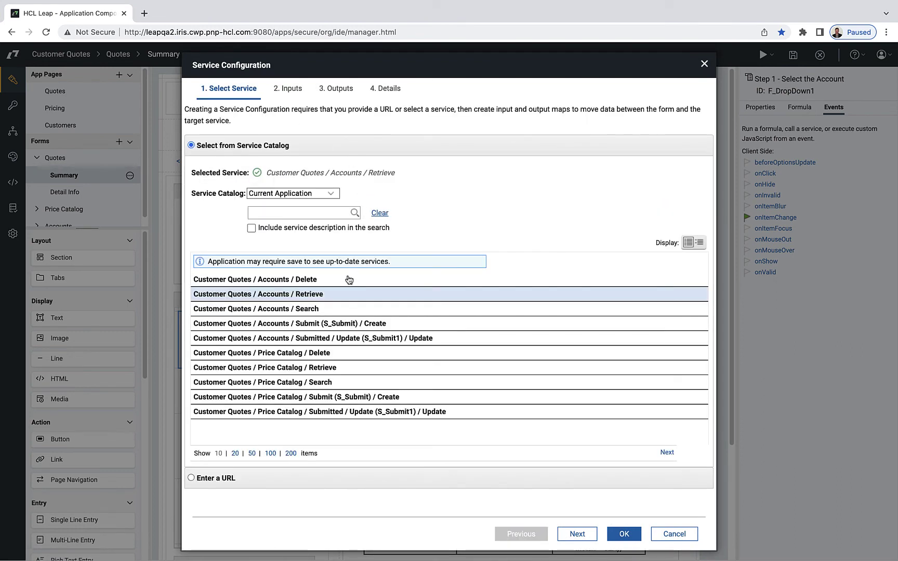
{"action": "left_click", "coordinate": [291, 93]}
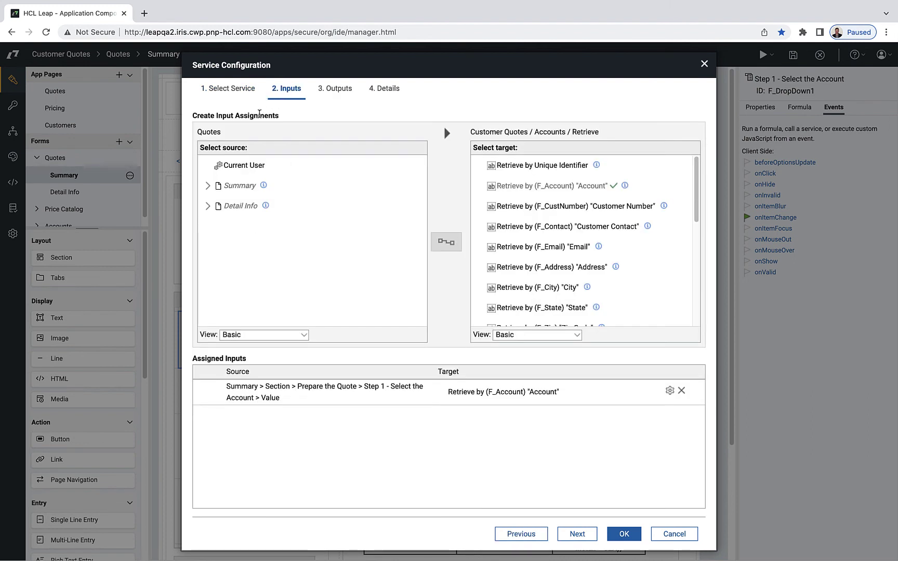
{"action": "left_click", "coordinate": [208, 186]}
{"action": "left_click", "coordinate": [212, 229]}
{"action": "left_click", "coordinate": [222, 267]}
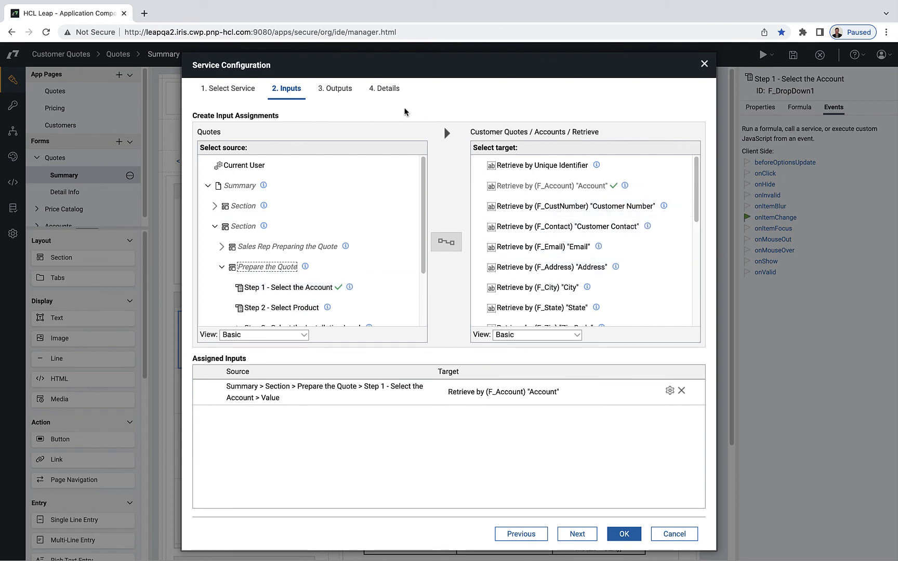
Examine the service's output mapping, covering the account result source fields and the Account Details target fields under Detail Info
{"action": "left_click", "coordinate": [343, 92]}
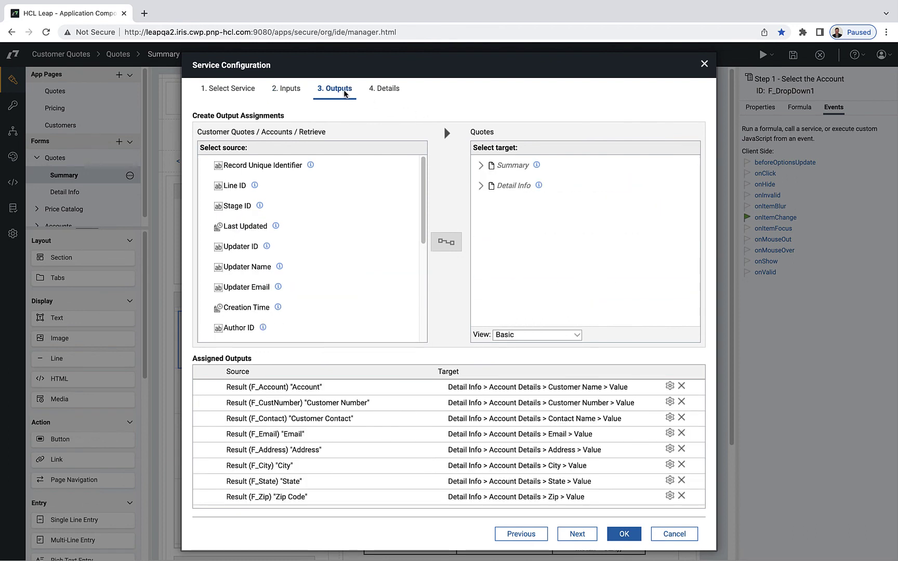
{"action": "left_click_drag", "start_coordinate": [424, 196], "coordinate": [426, 321]}
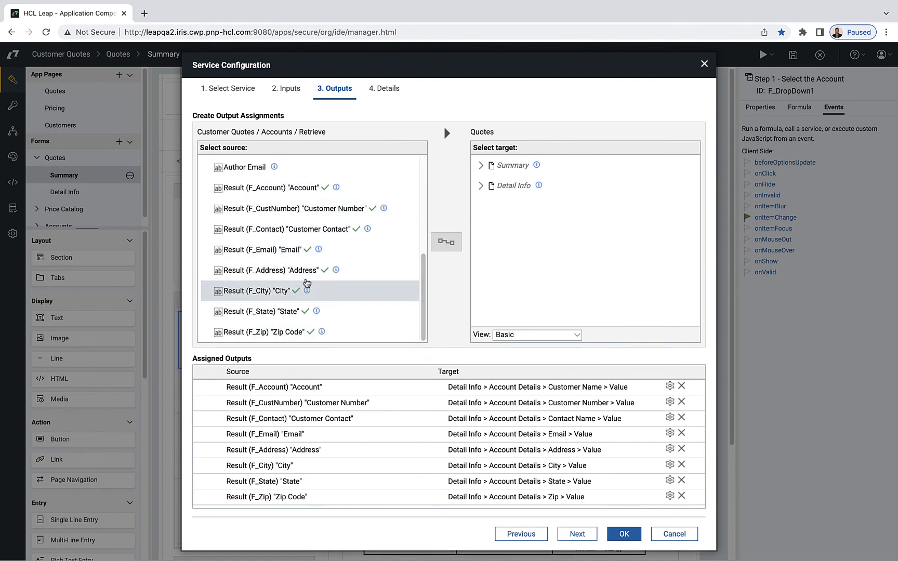
{"action": "left_click", "coordinate": [481, 187]}
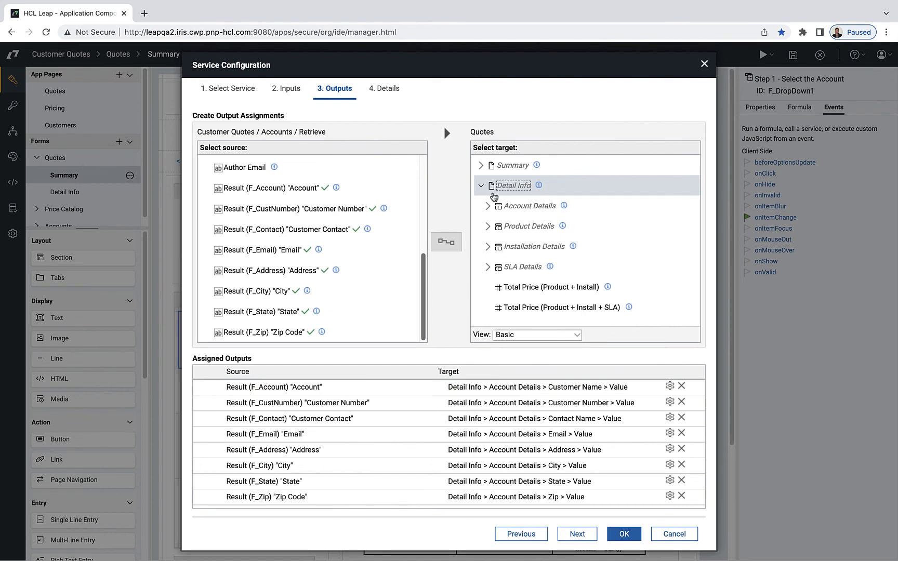
{"action": "left_click", "coordinate": [487, 206]}
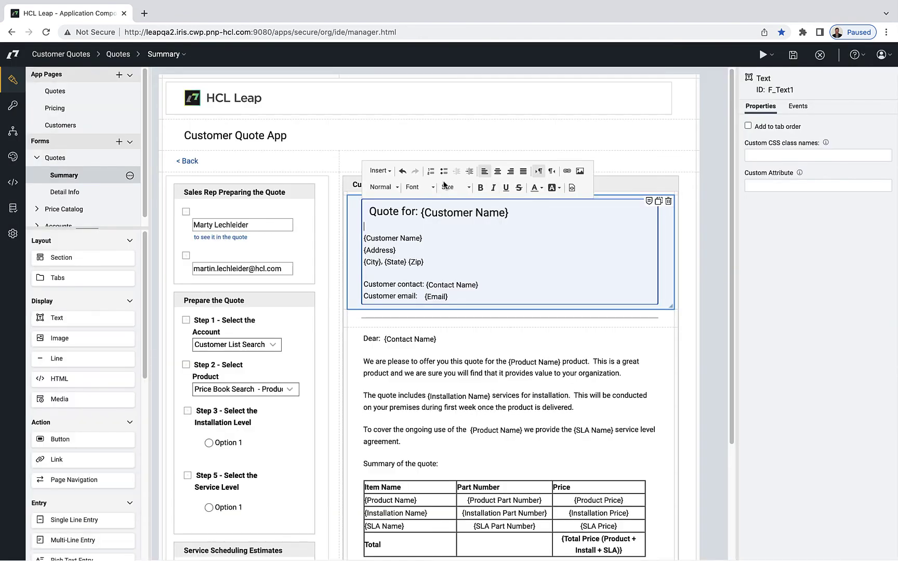
Browse the Detail Info fields that can be inserted into the Customer Quote text, including Customer Name
{"action": "left_click", "coordinate": [379, 171]}
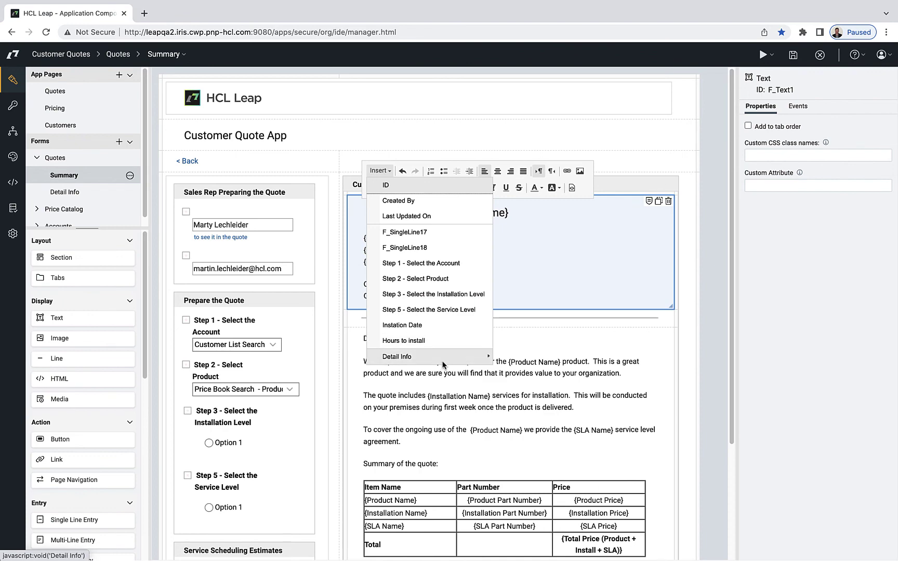
{"action": "mouse_move", "coordinate": [444, 363]}
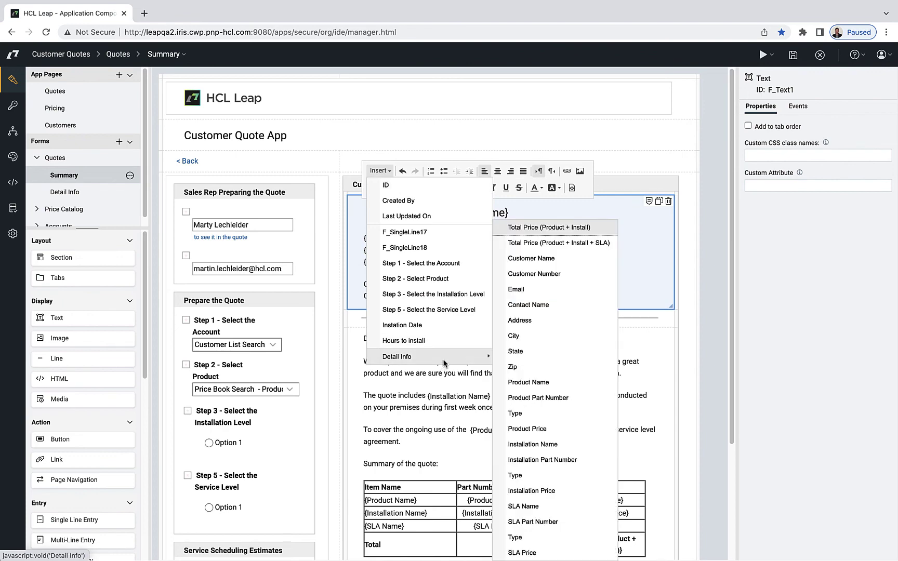
{"action": "left_click", "coordinate": [533, 259]}
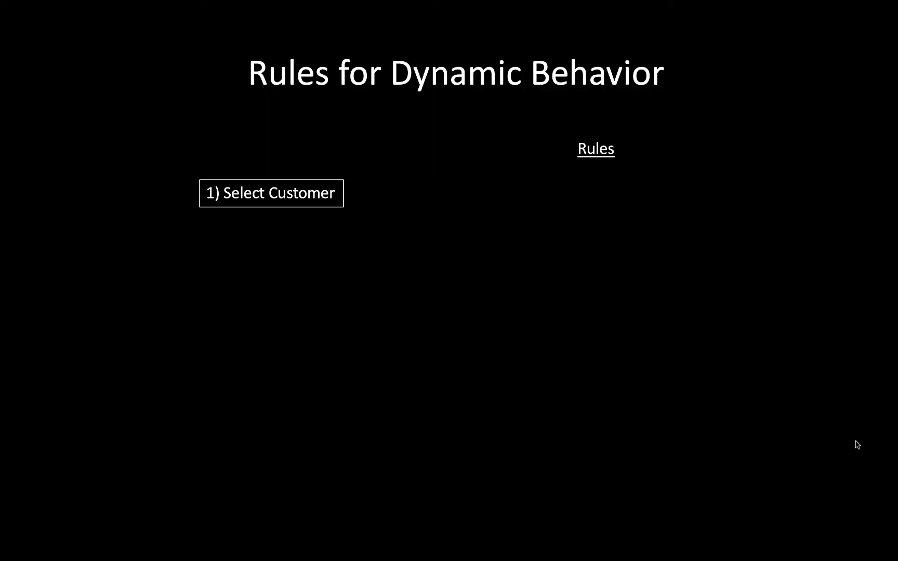
{"action": "key", "text": "Right"}
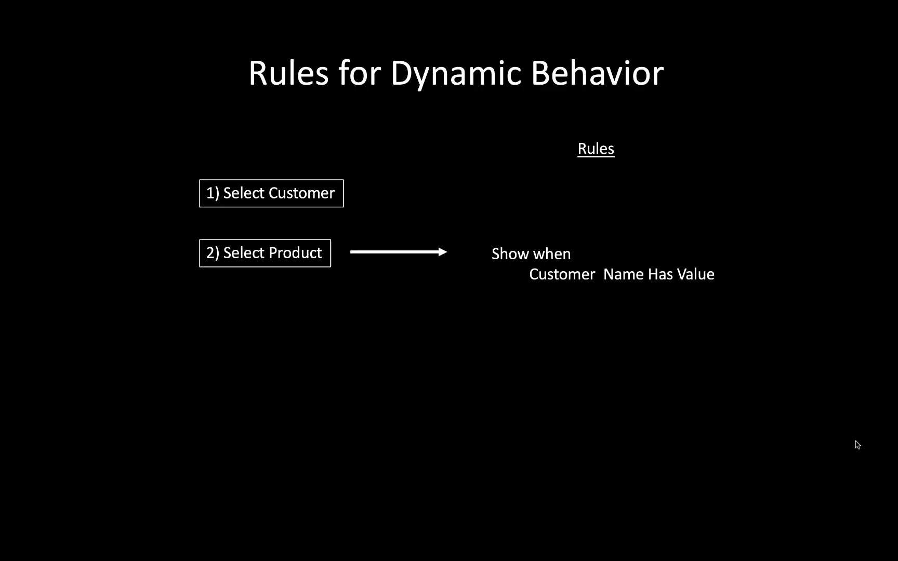
{"action": "key", "text": "Right"}
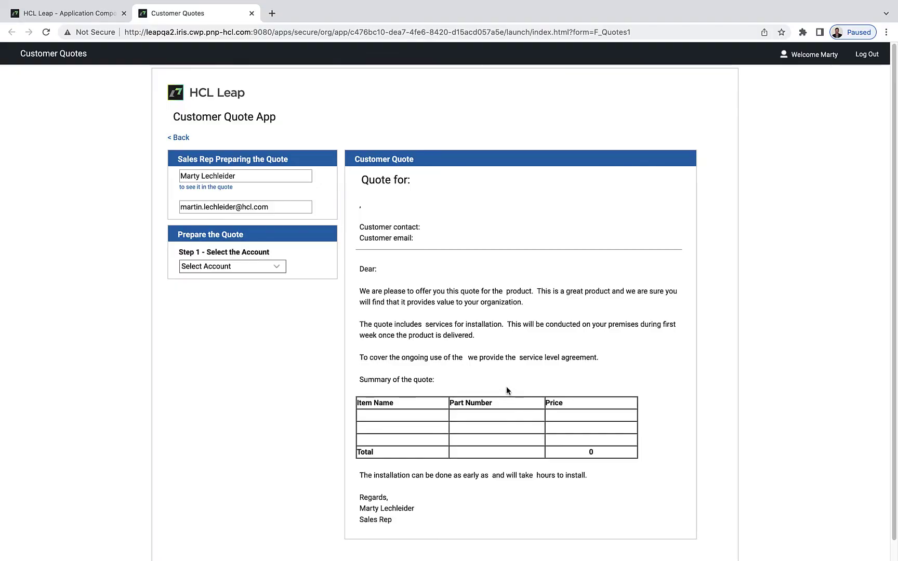
Fill in a quote for Express Logistics and Transport with GenWatt Gasoline 750kW, Installation: Portable and SLA: Platinum
{"action": "left_click", "coordinate": [261, 267]}
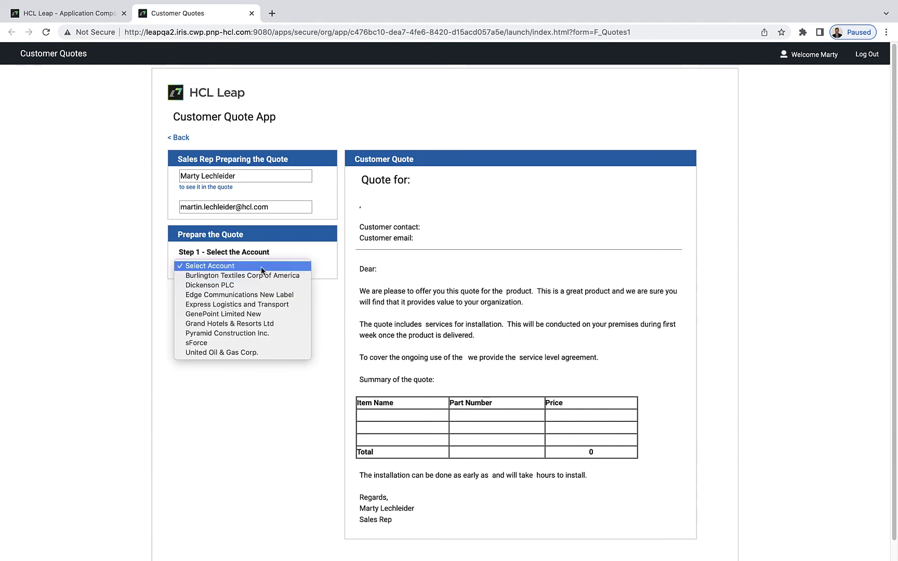
{"action": "left_click", "coordinate": [260, 306]}
{"action": "left_click", "coordinate": [260, 305]}
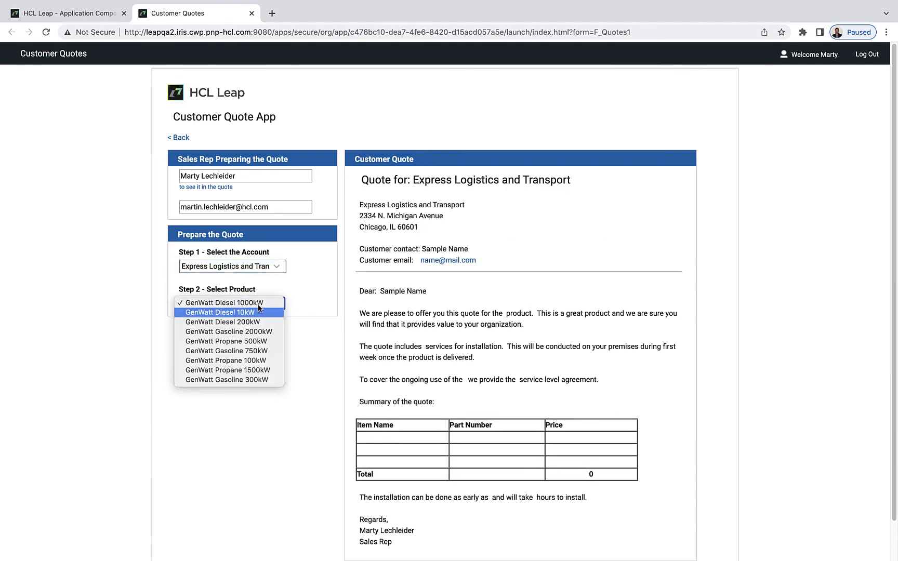
{"action": "left_click", "coordinate": [255, 351]}
{"action": "left_click", "coordinate": [243, 354]}
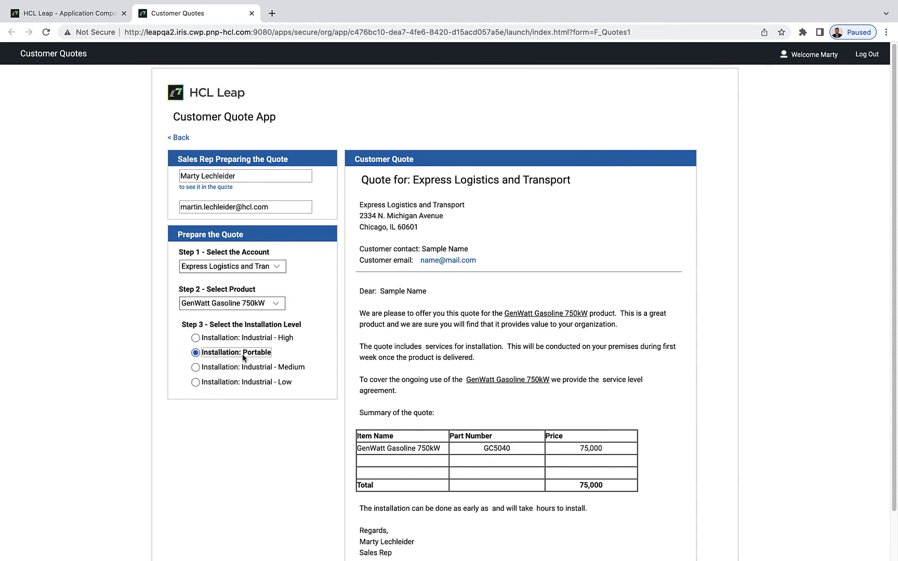
{"action": "left_click", "coordinate": [221, 440]}
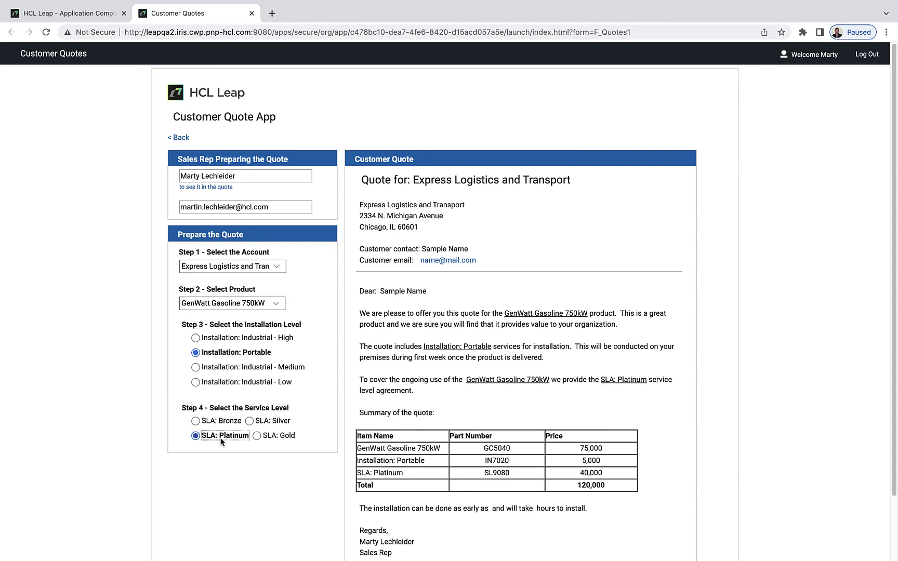
Return to the form editor and review the visibility actions in a new rule for the Prepare the Quote section, discarding the rule
{"action": "key", "text": "ctrl+shift+Tab"}
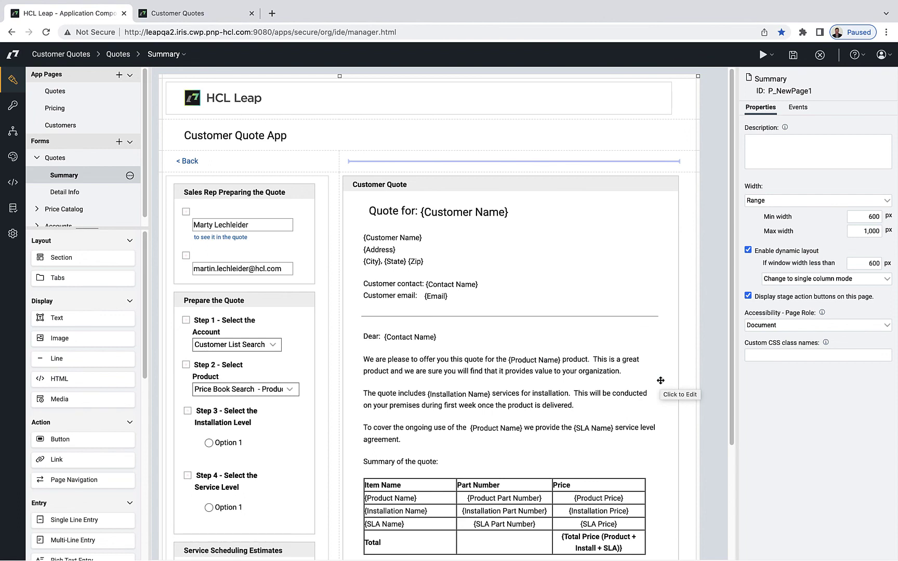
{"action": "left_click", "coordinate": [314, 357]}
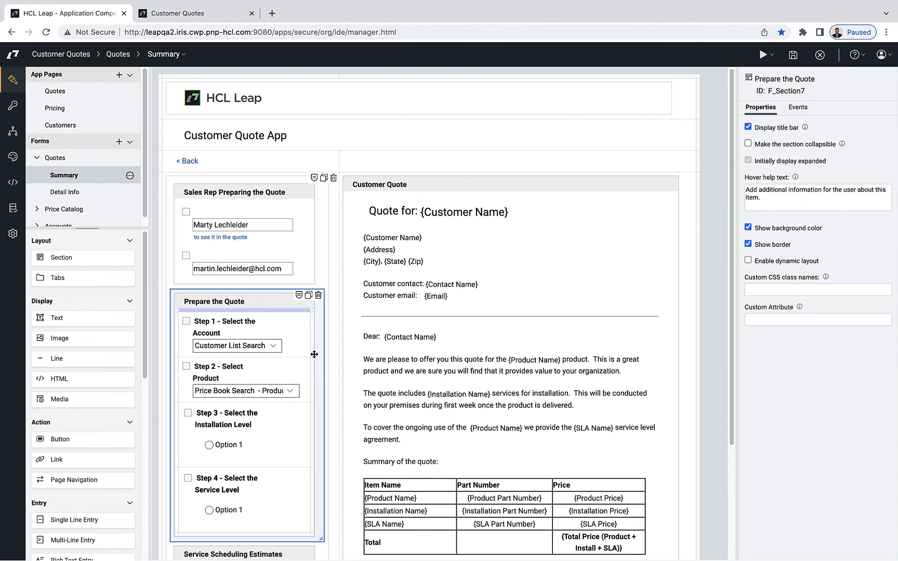
{"action": "left_click", "coordinate": [300, 295]}
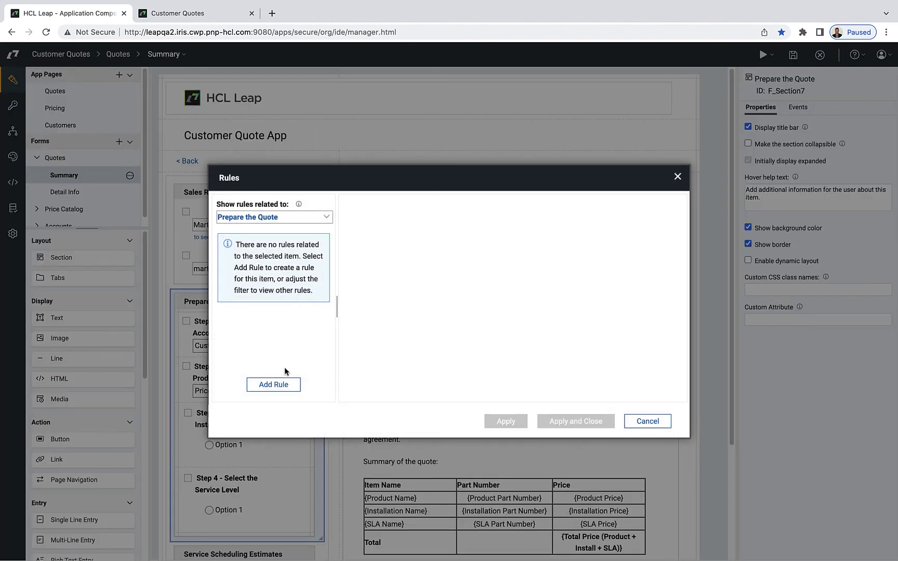
{"action": "left_click", "coordinate": [279, 385]}
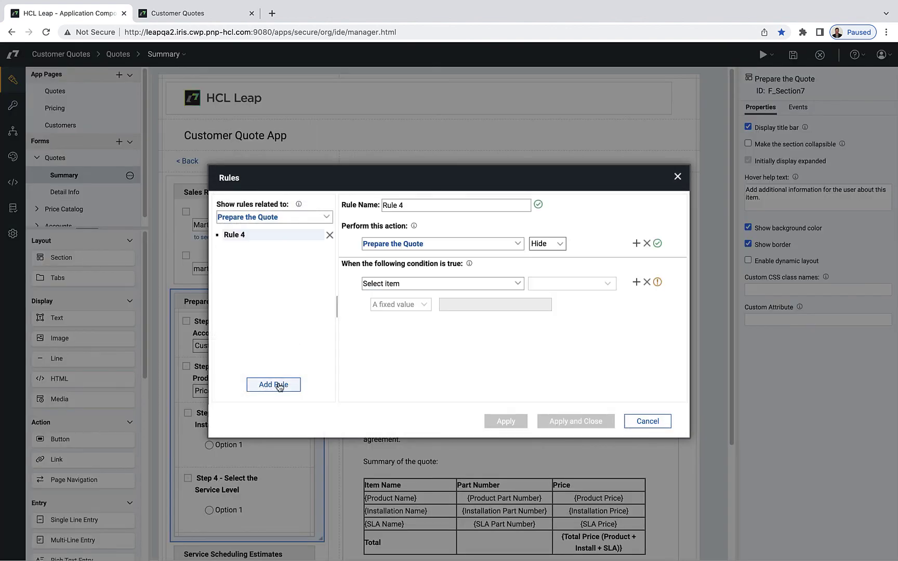
{"action": "left_click", "coordinate": [543, 244]}
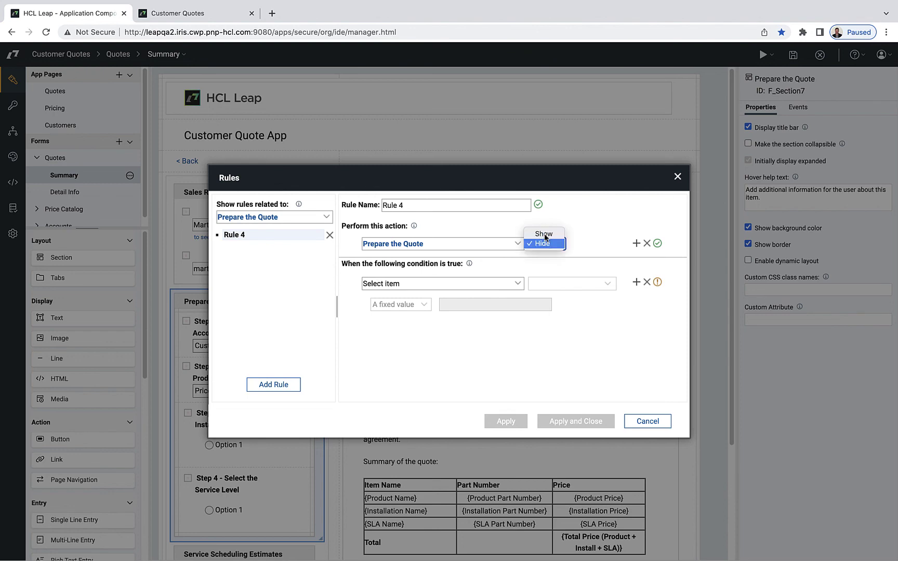
{"action": "left_click", "coordinate": [644, 421]}
{"action": "left_click", "coordinate": [645, 422]}
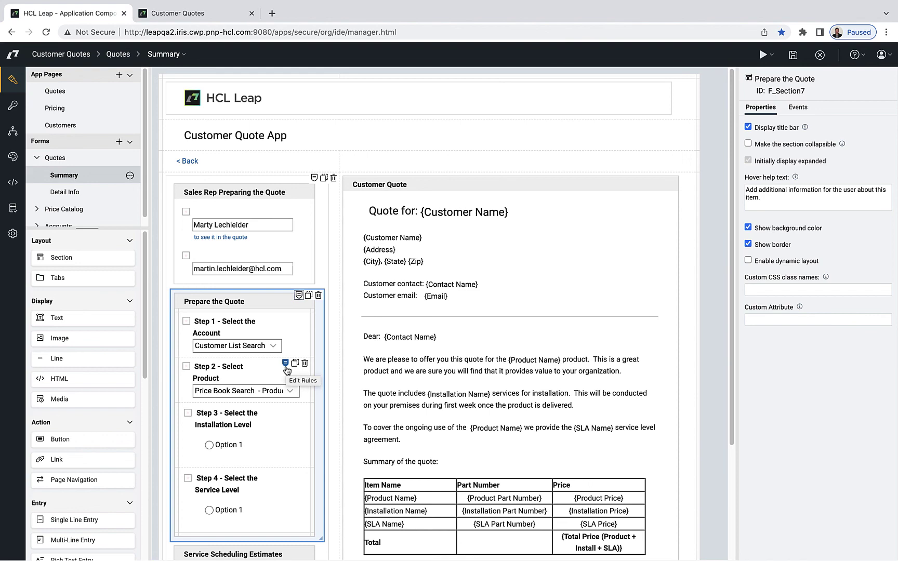
Examine the Step 2 - Select Product rule, its available actions and the AND/OR condition types, leaving the rule unsaved
{"action": "left_click", "coordinate": [285, 364]}
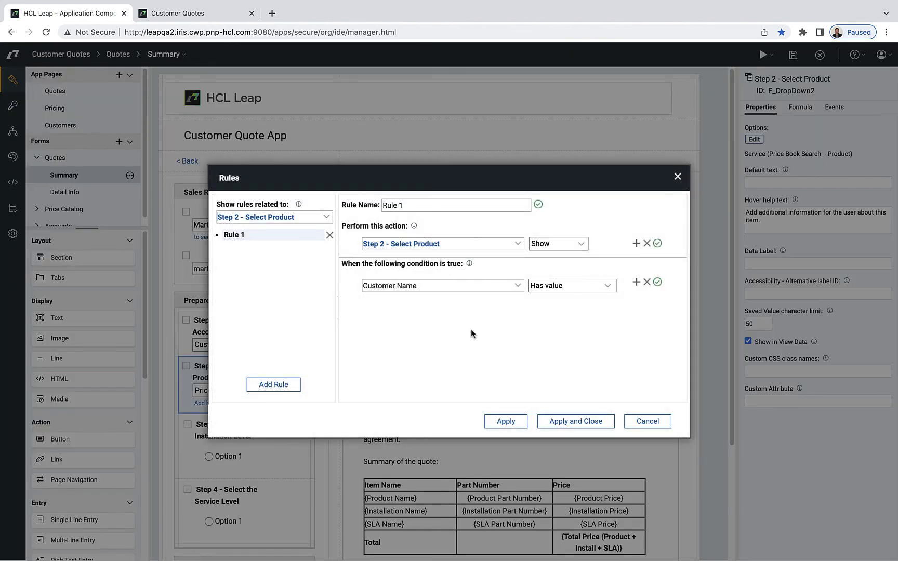
{"action": "left_click", "coordinate": [583, 246]}
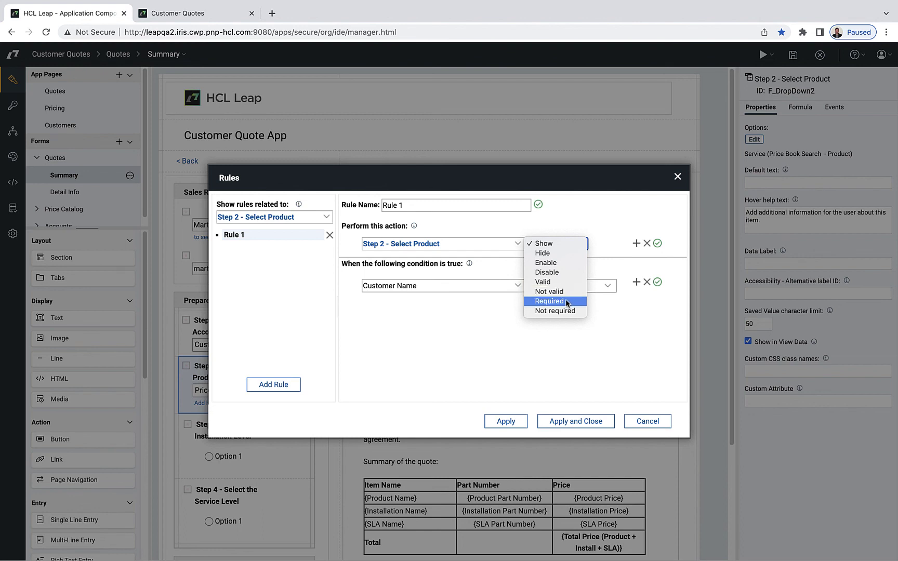
{"action": "left_click", "coordinate": [640, 355]}
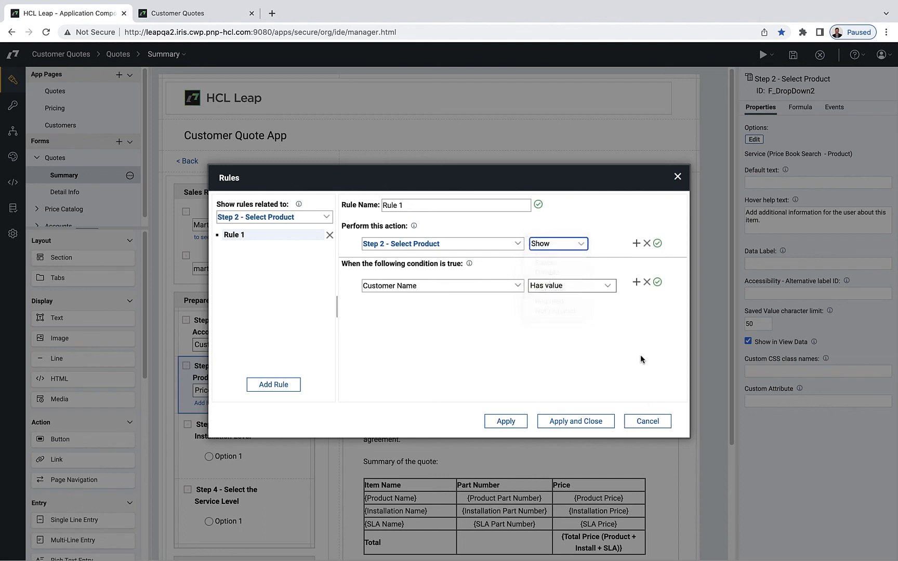
{"action": "left_click", "coordinate": [636, 282]}
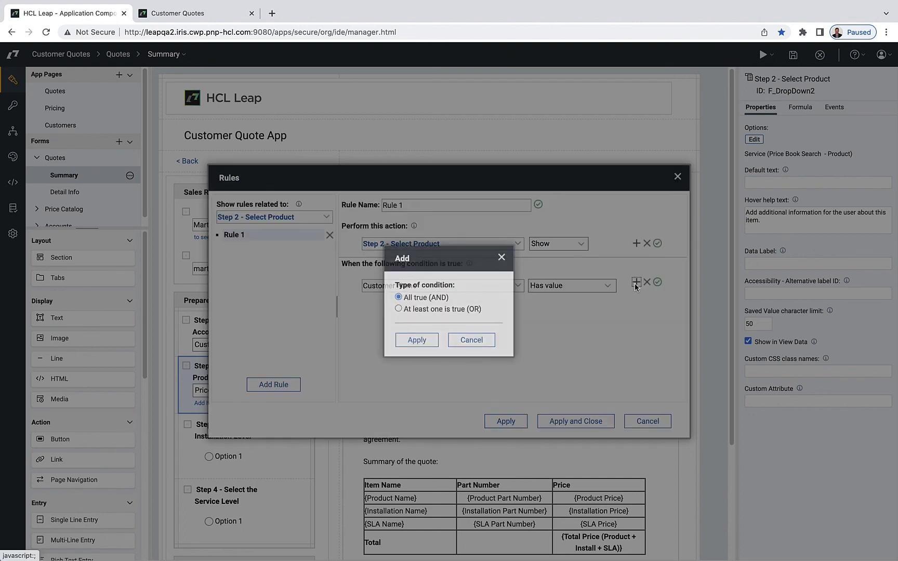
{"action": "left_click", "coordinate": [470, 340]}
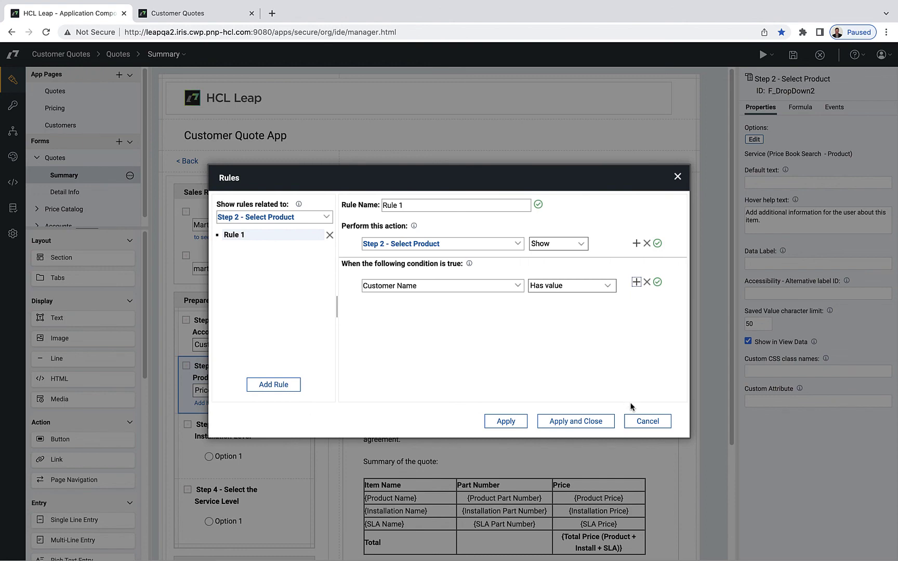
{"action": "left_click", "coordinate": [655, 426]}
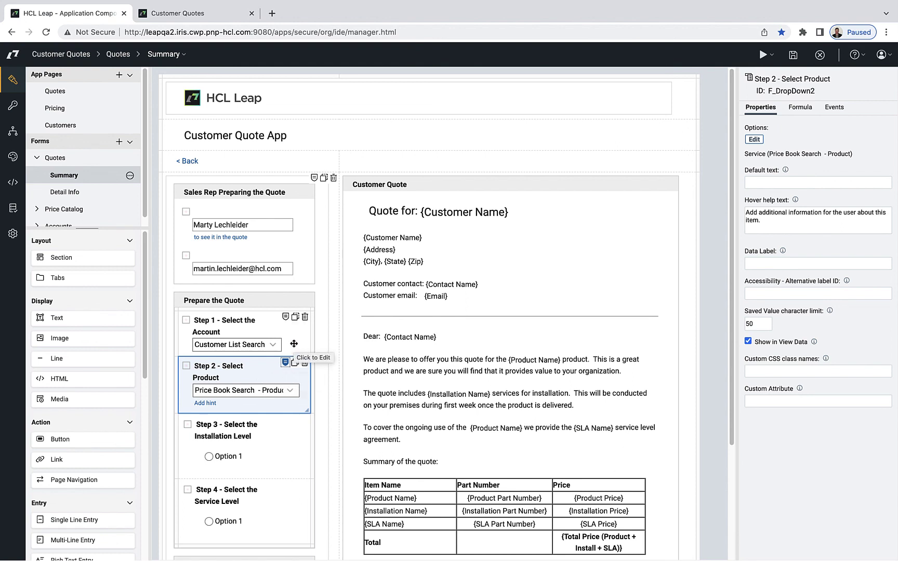
Examine the rules that control when Step 3 - Select the Installation Level and Step 4 - Select the Service Level are shown
{"action": "left_click", "coordinate": [284, 457]}
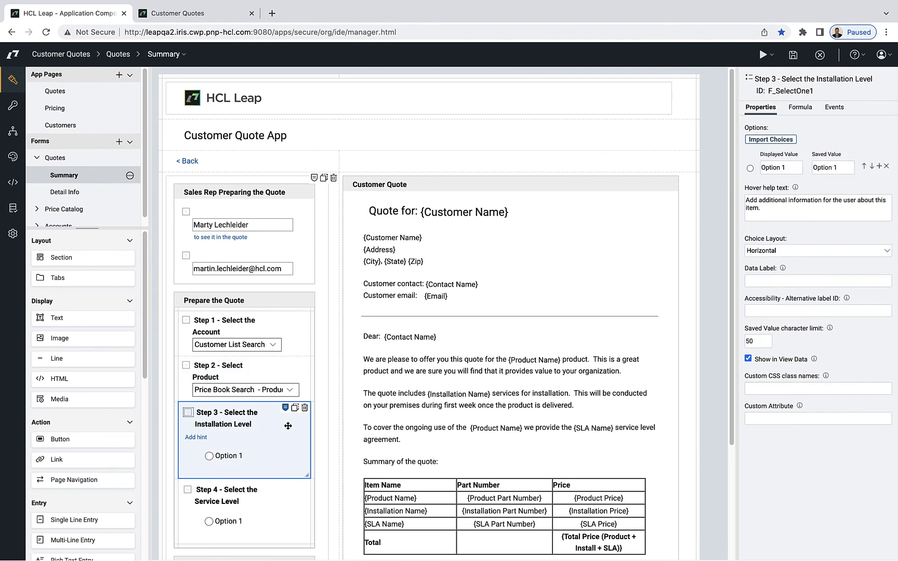
{"action": "left_click", "coordinate": [285, 408]}
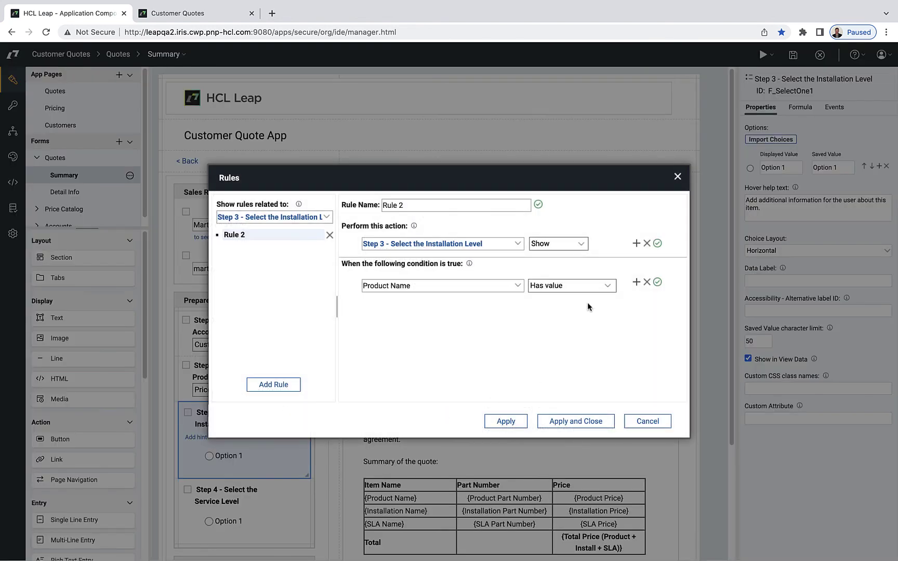
{"action": "left_click", "coordinate": [633, 422]}
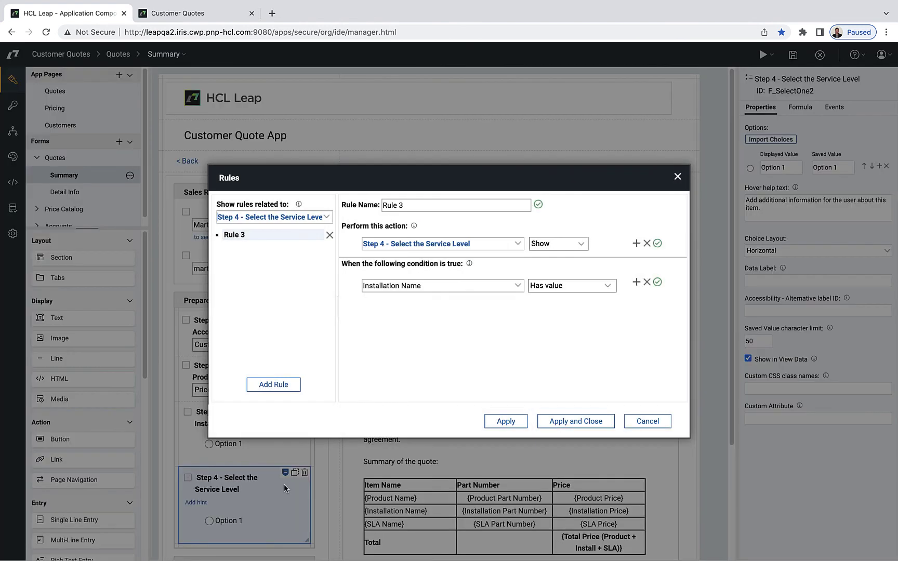
{"action": "left_click", "coordinate": [286, 485]}
{"action": "left_click", "coordinate": [638, 425]}
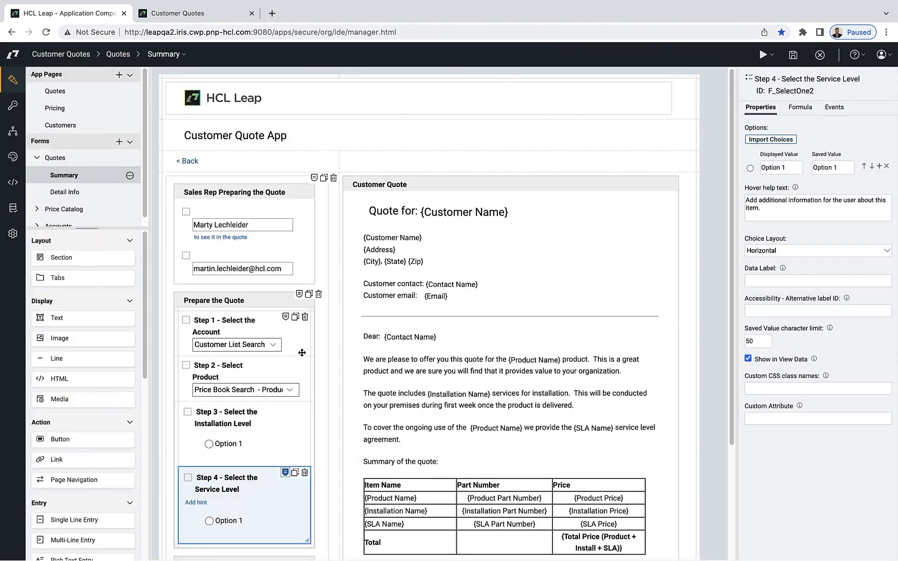